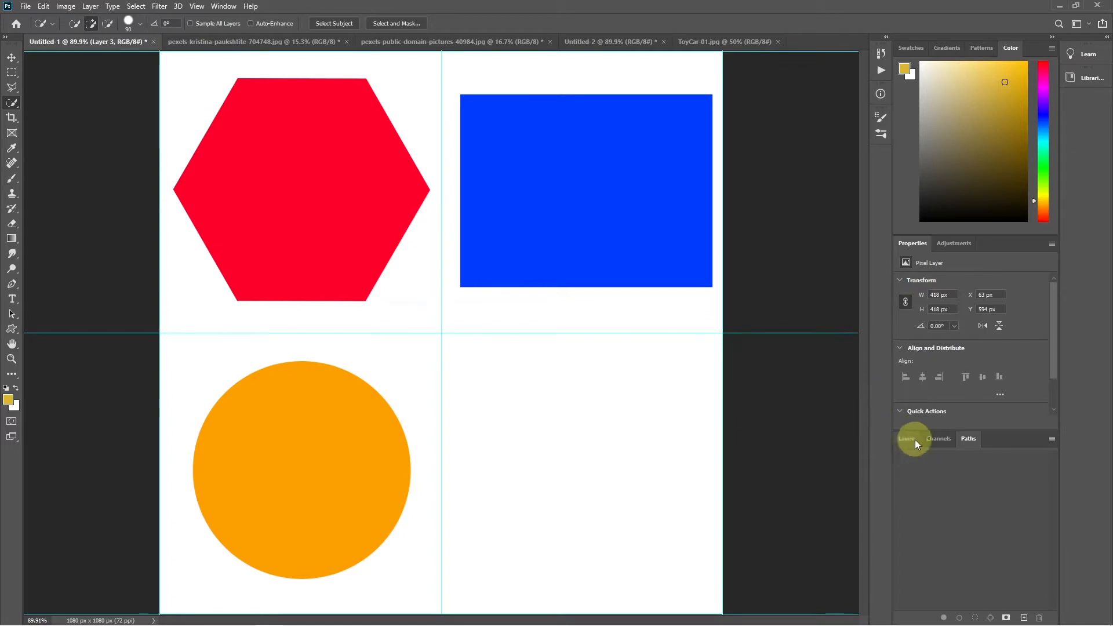
left_click(943, 438)
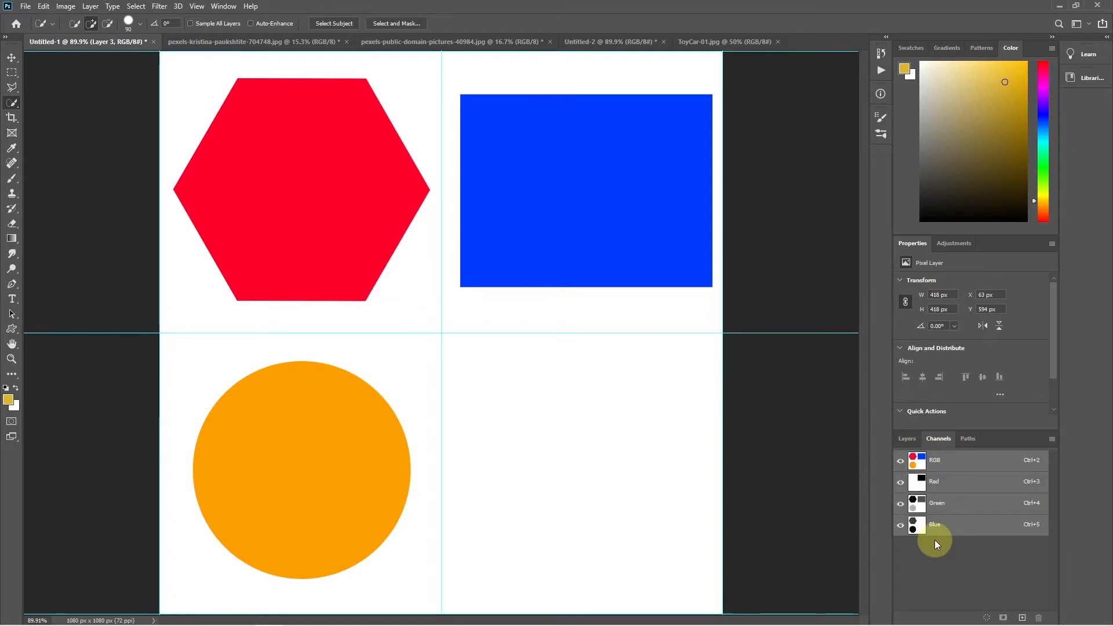
left_click(902, 439)
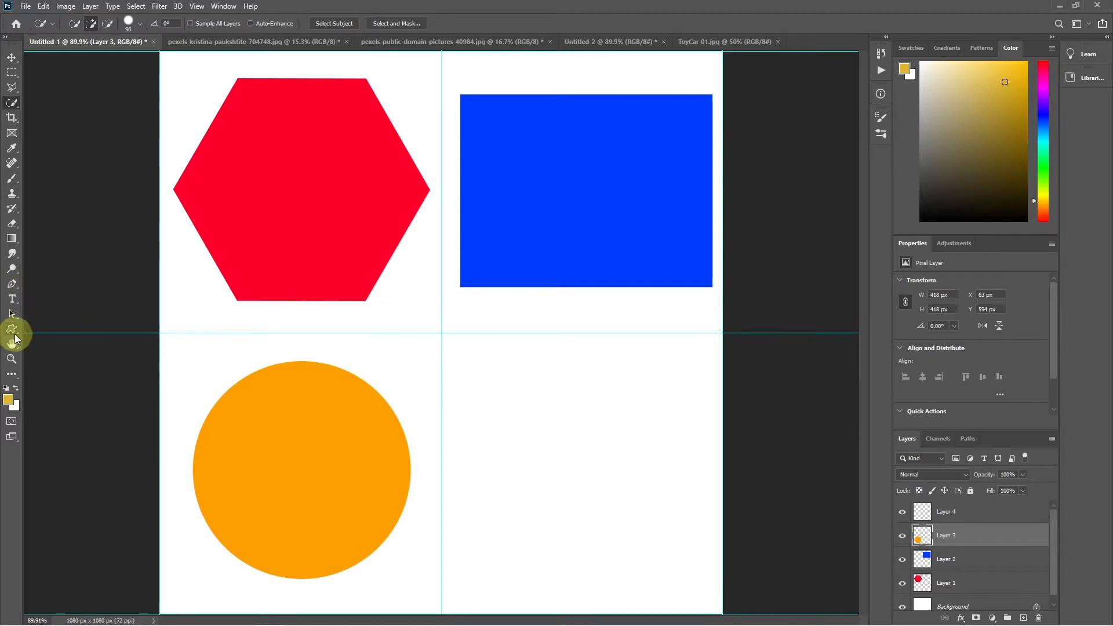
Trace the red hexagon's six corners with the Pen tool as a closed path of about 491 by 429 px
left_click(11, 284)
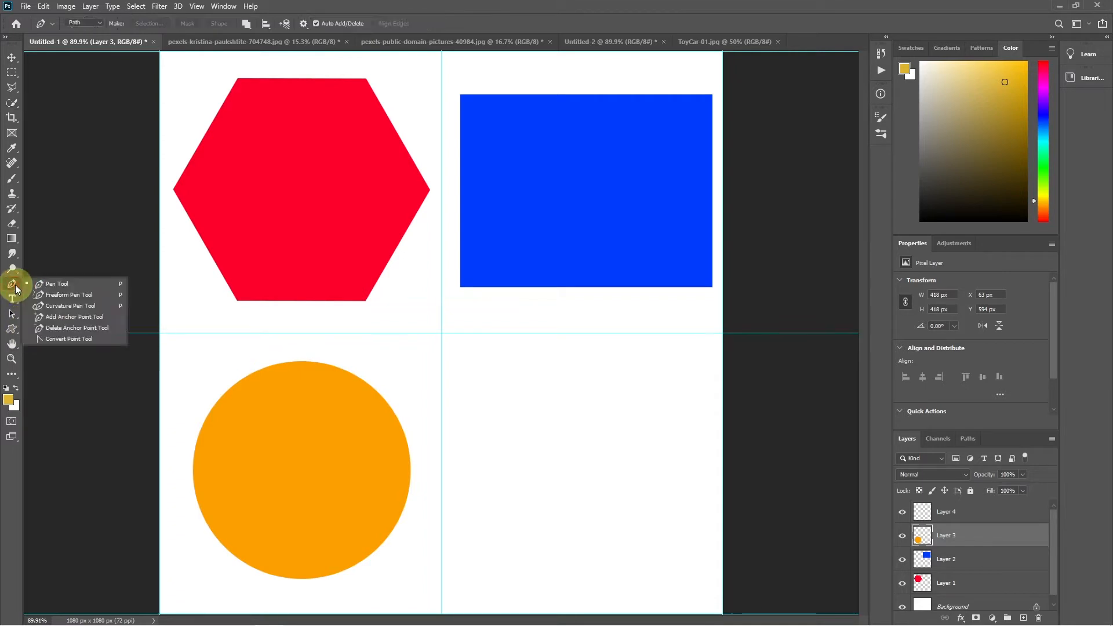
left_click(65, 282)
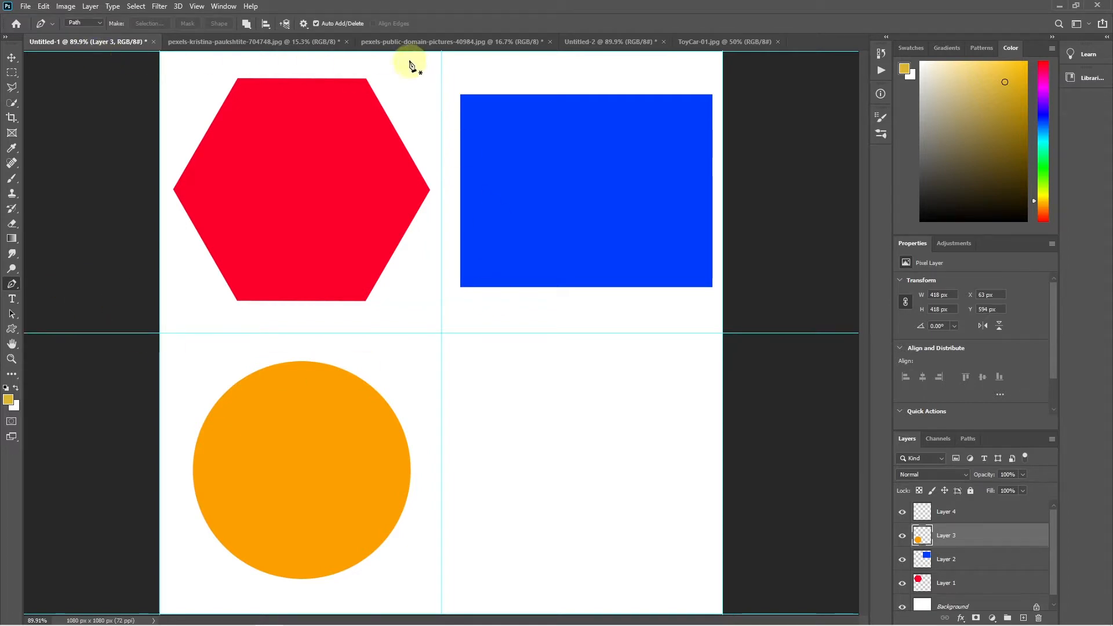
left_click(237, 78)
left_click(366, 77)
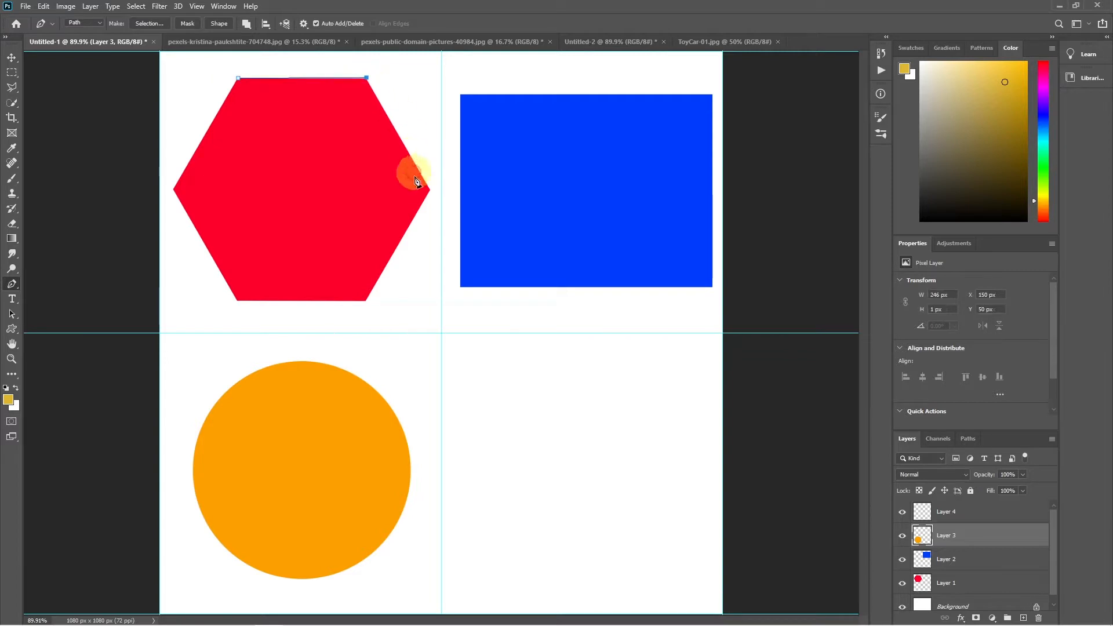
left_click(430, 190)
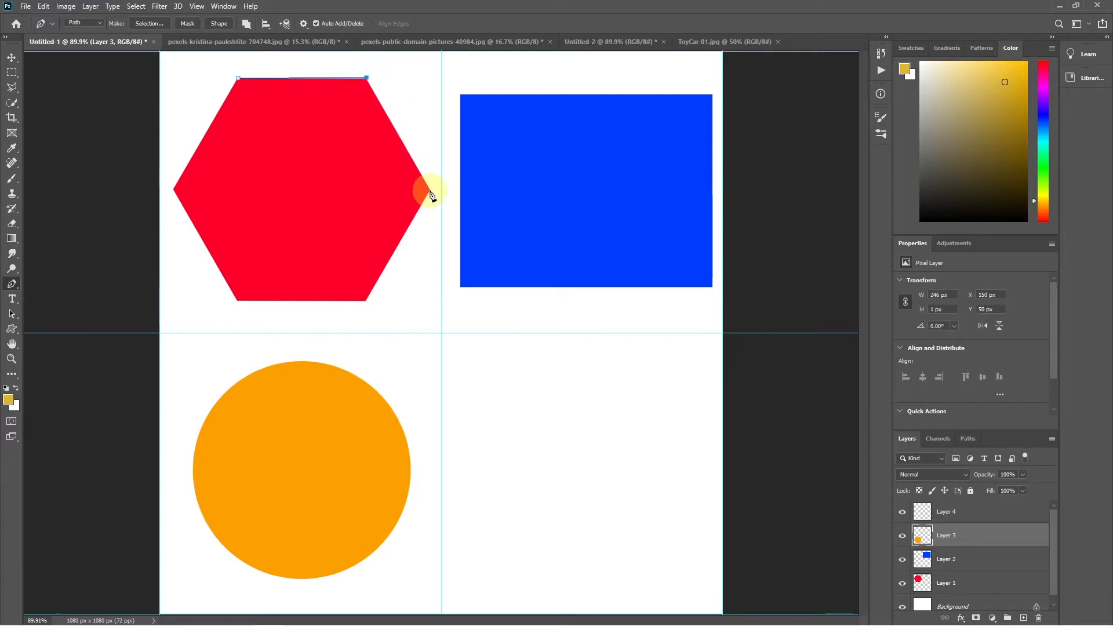
left_click(365, 302)
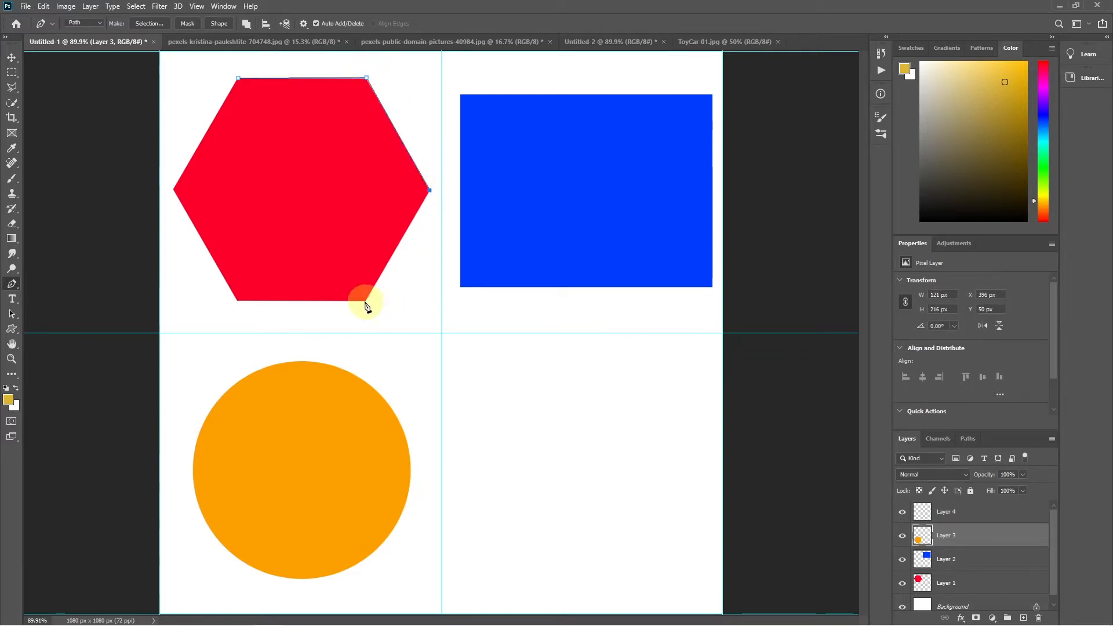
left_click(237, 301)
left_click(174, 187)
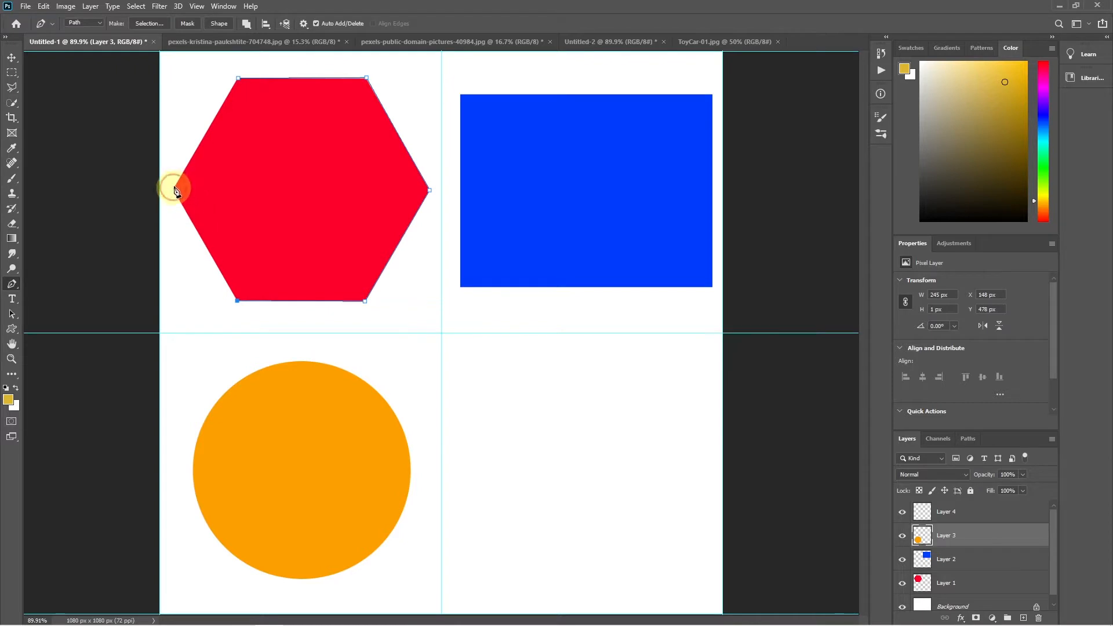
left_click(238, 78)
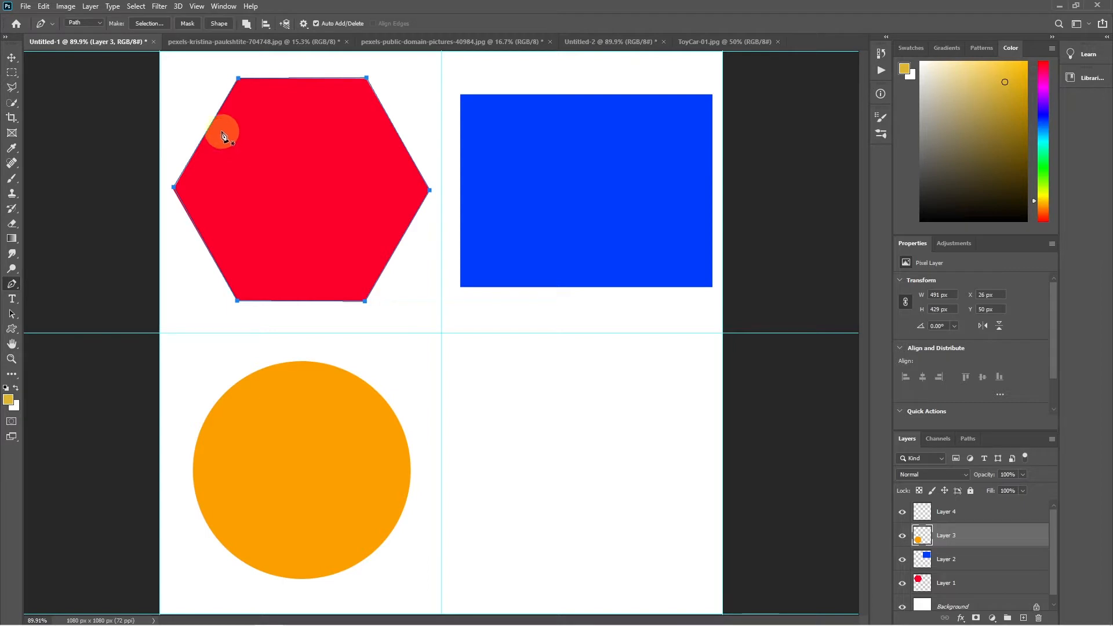
Select the blue rectangle with the Polygonal Lasso tool by outlining its four corners
left_click(14, 88)
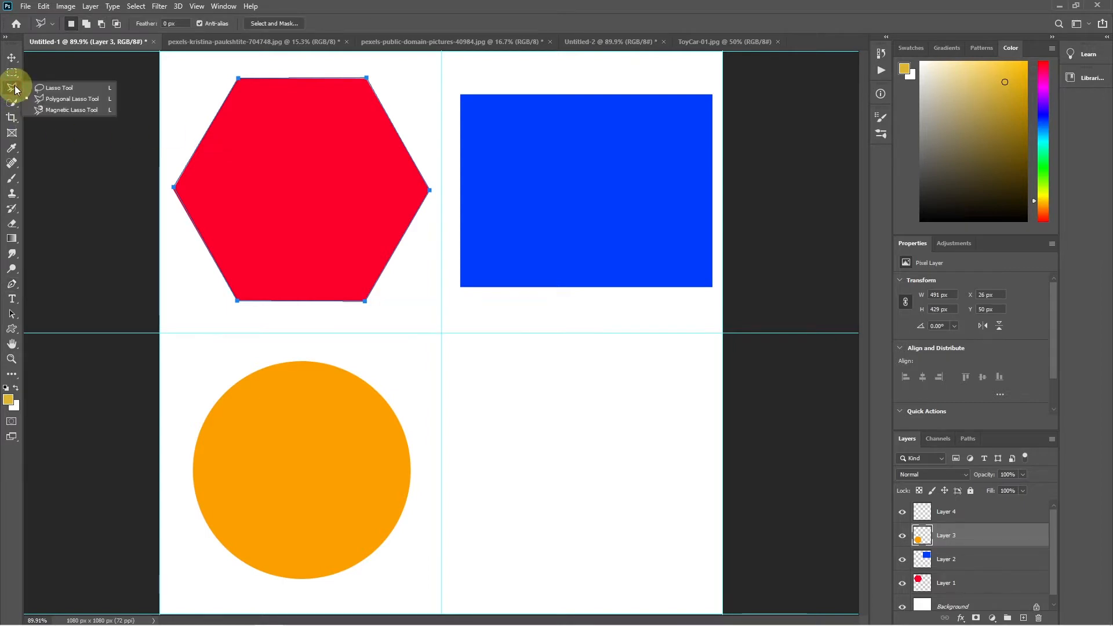
left_click(60, 103)
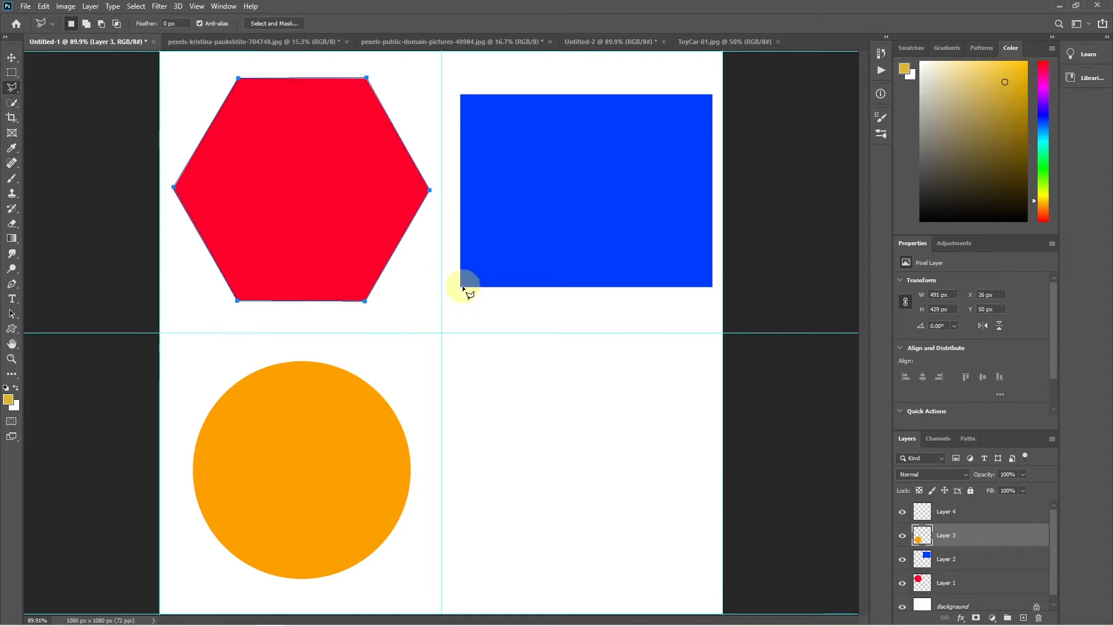
left_click(461, 94)
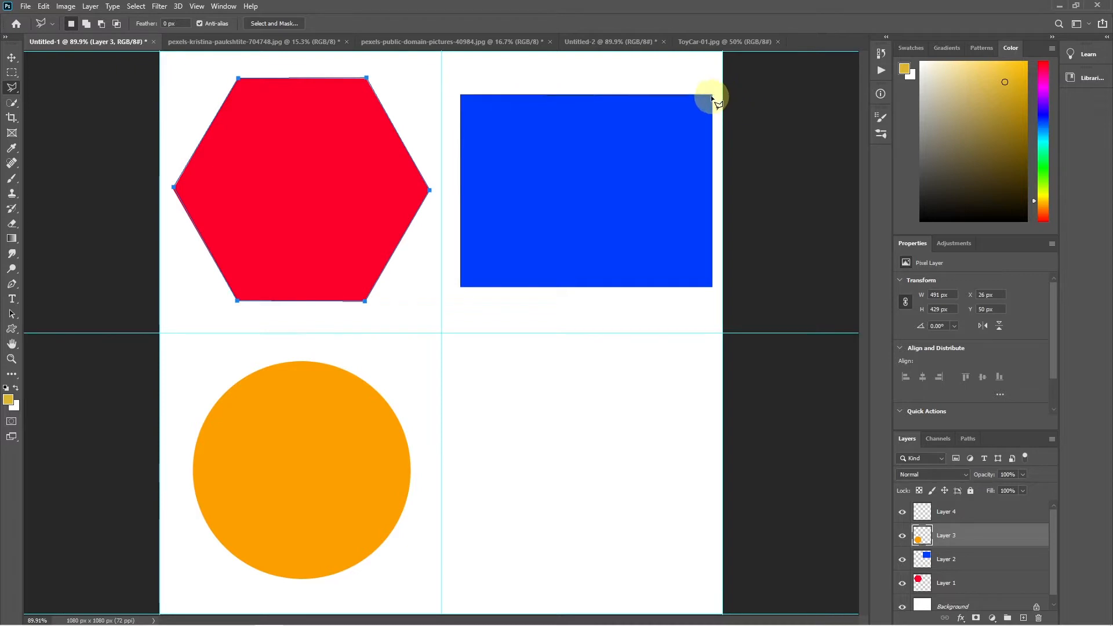
left_click(713, 94)
left_click(713, 287)
double_click(462, 288)
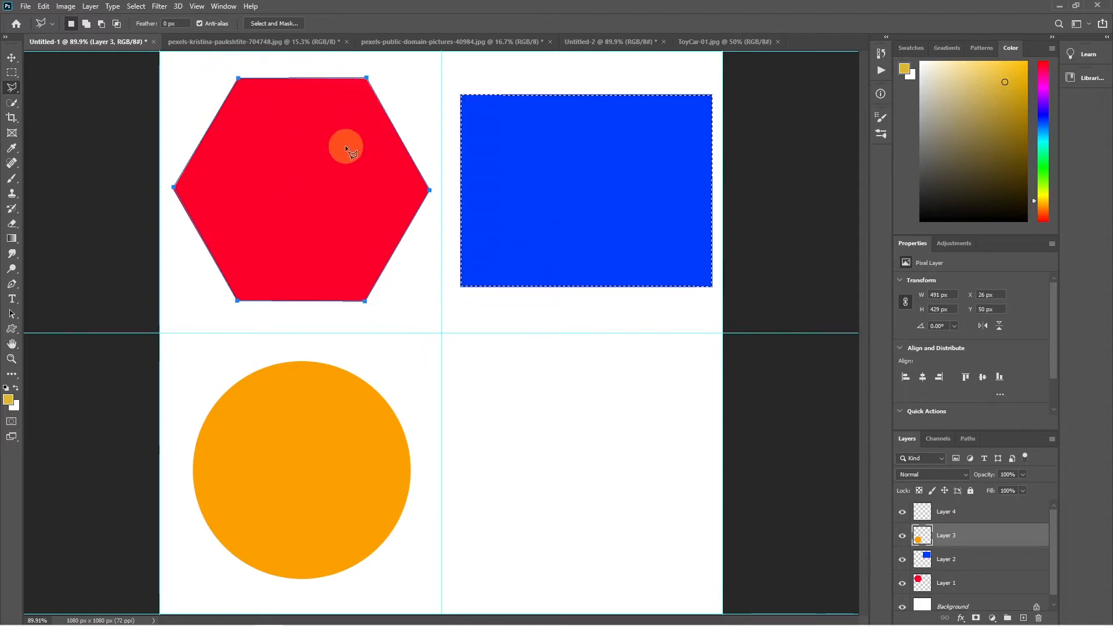
Clear the rectangle selection and move the hexagon path's leftmost anchor point onto the hexagon's corner with the Direct Selection tool
left_click(12, 315)
left_click(51, 325)
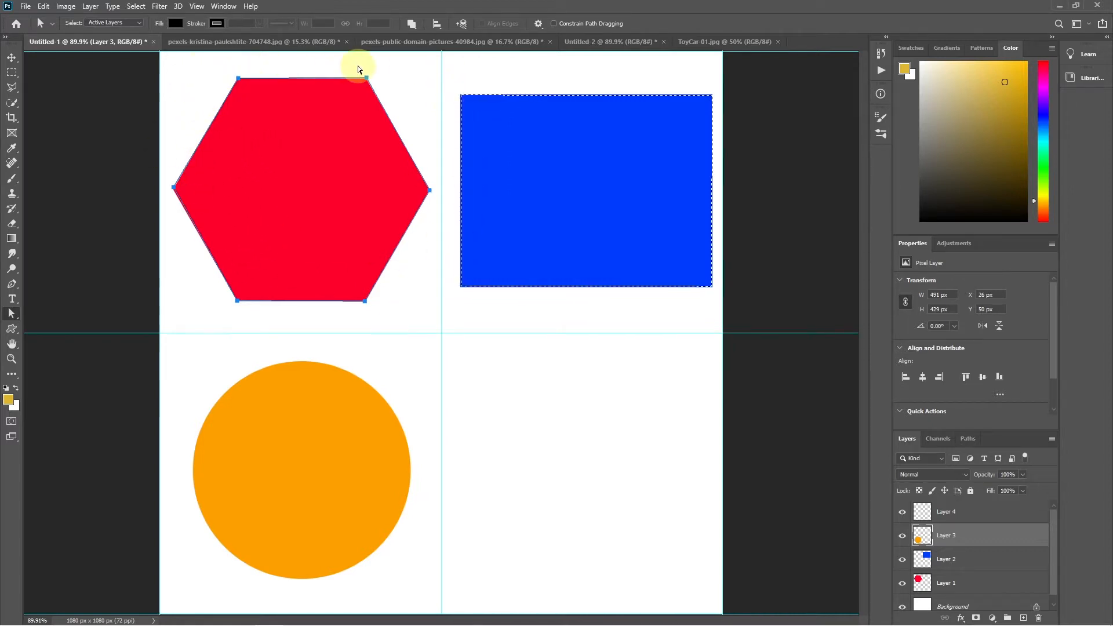
key("ctrl+d")
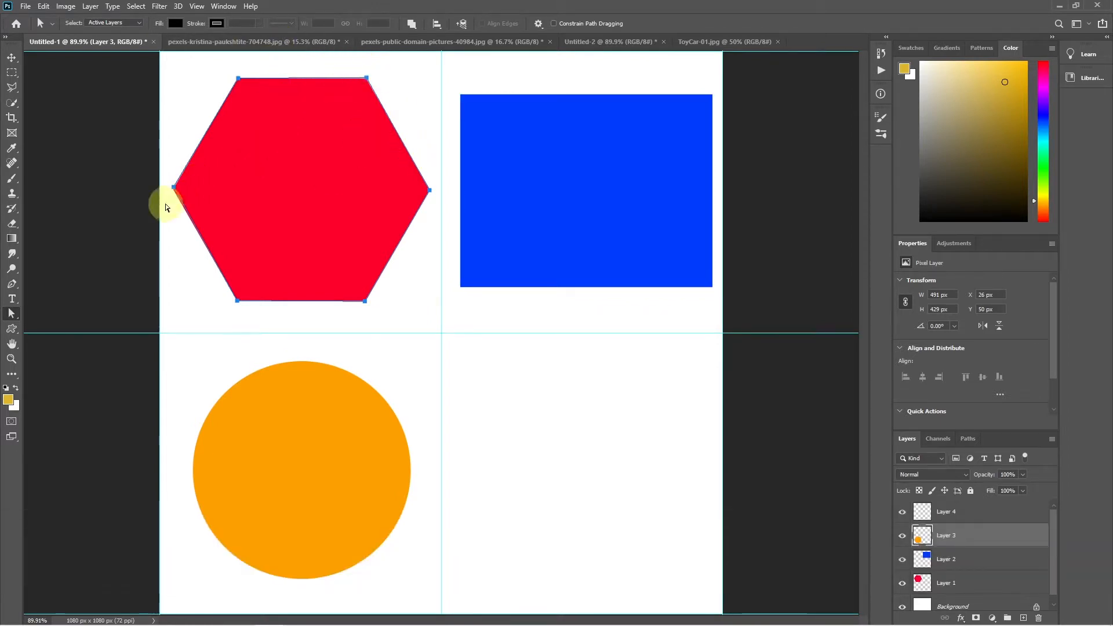
key("alt")
scroll(168, 192, "up", 8)
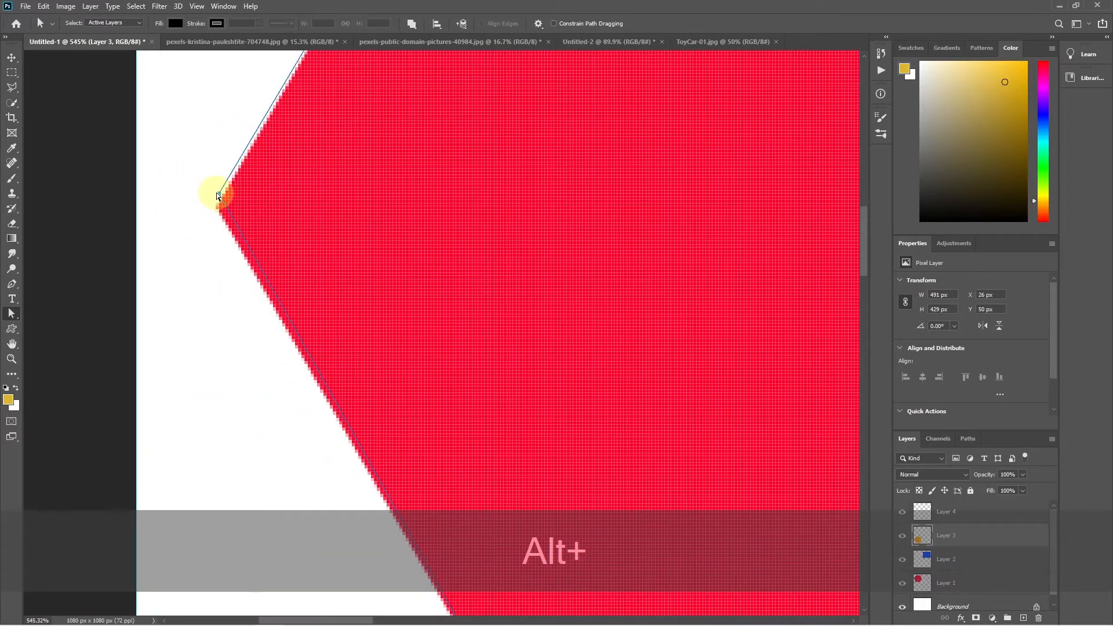
left_click(221, 192)
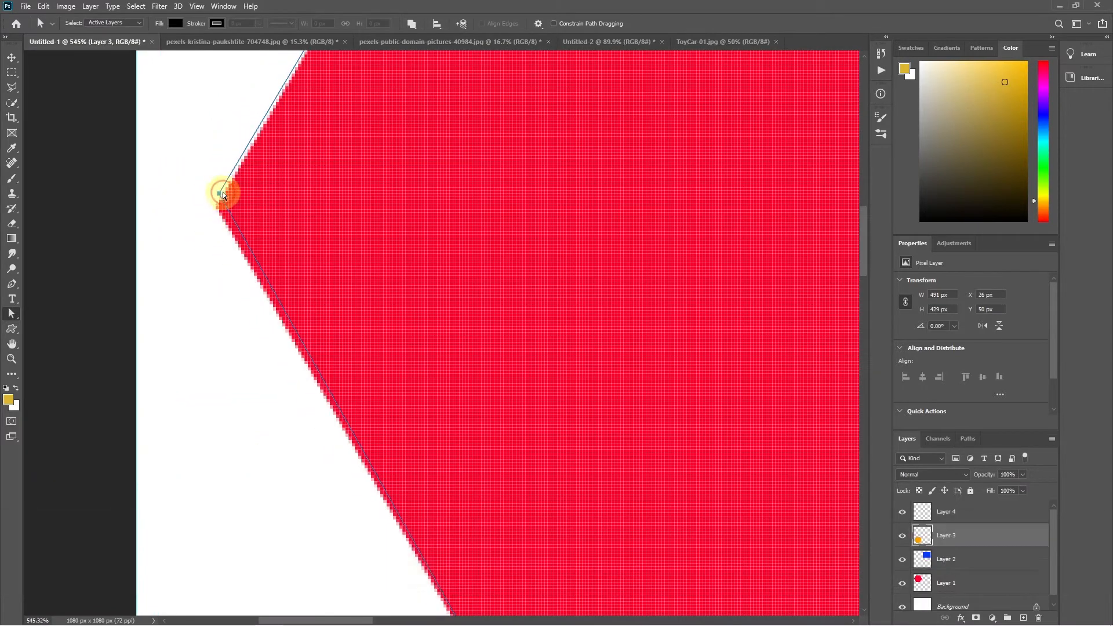
left_click_drag(221, 193, 218, 206)
Move the hexagon path's upper-left anchor point onto the shape's matching corner
scroll(385, 231, "down", 8)
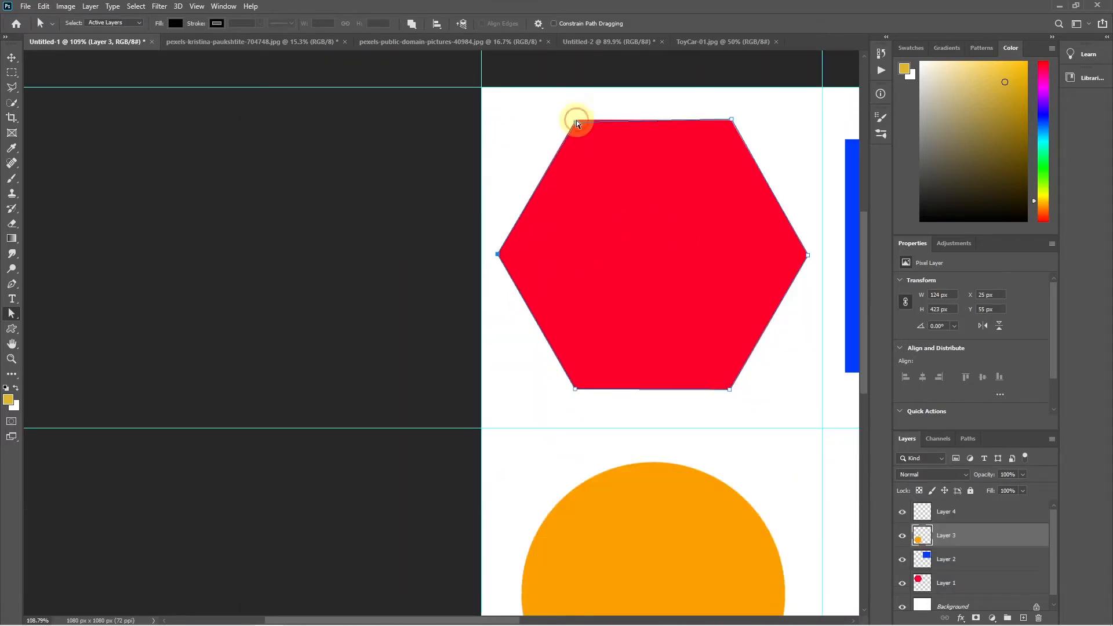
scroll(571, 117, "up", 6)
scroll(574, 175, "up", 2)
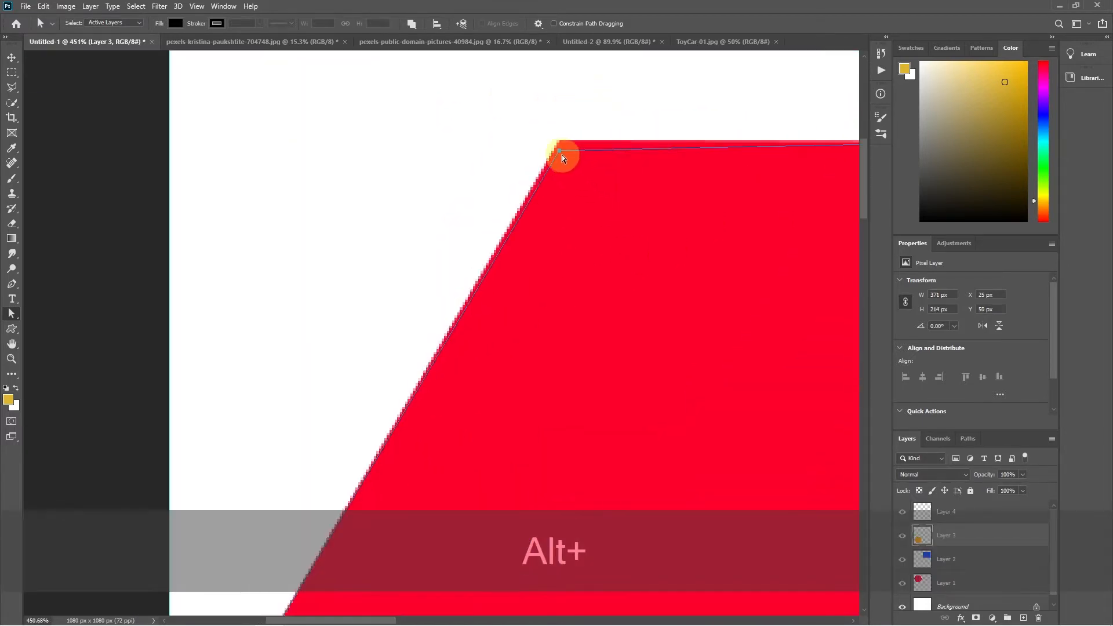
left_click_drag(559, 153, 563, 145)
scroll(633, 252, "down", 2)
scroll(634, 252, "down", 5)
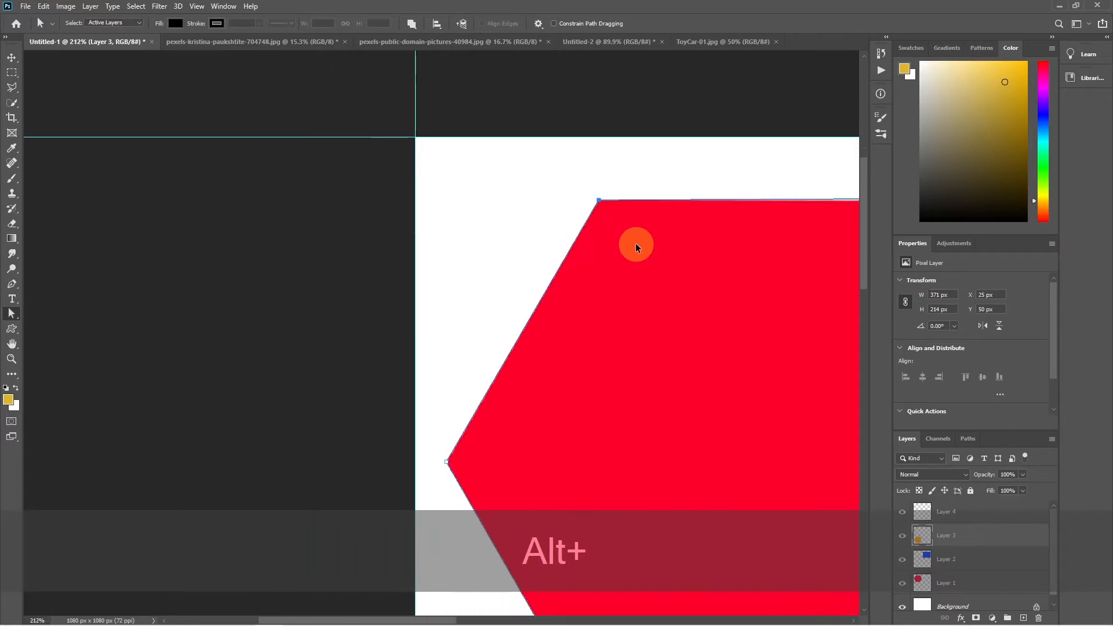
scroll(574, 281, "down", 3)
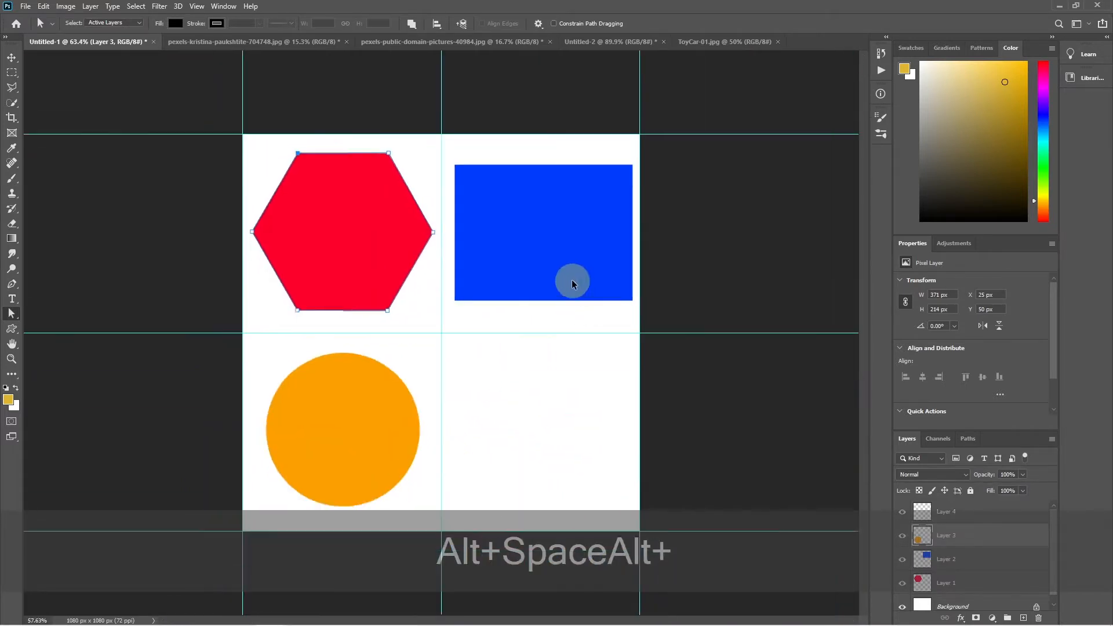
scroll(567, 288, "up", 3)
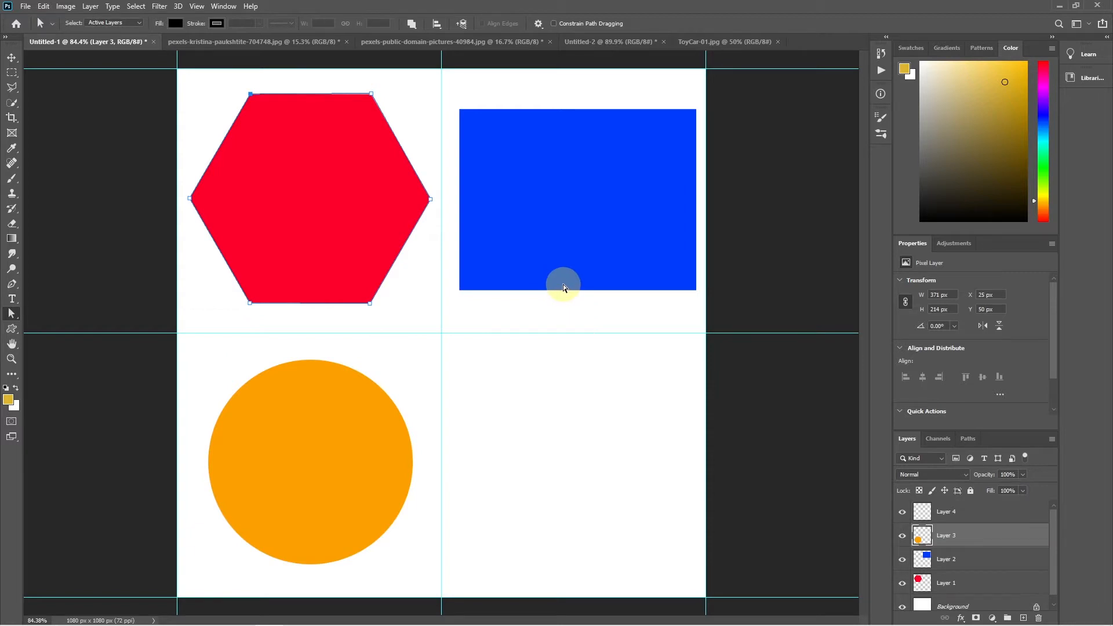
Activate the Pen tool, try its Shape mode, and set the mode back to Path
left_click(12, 284)
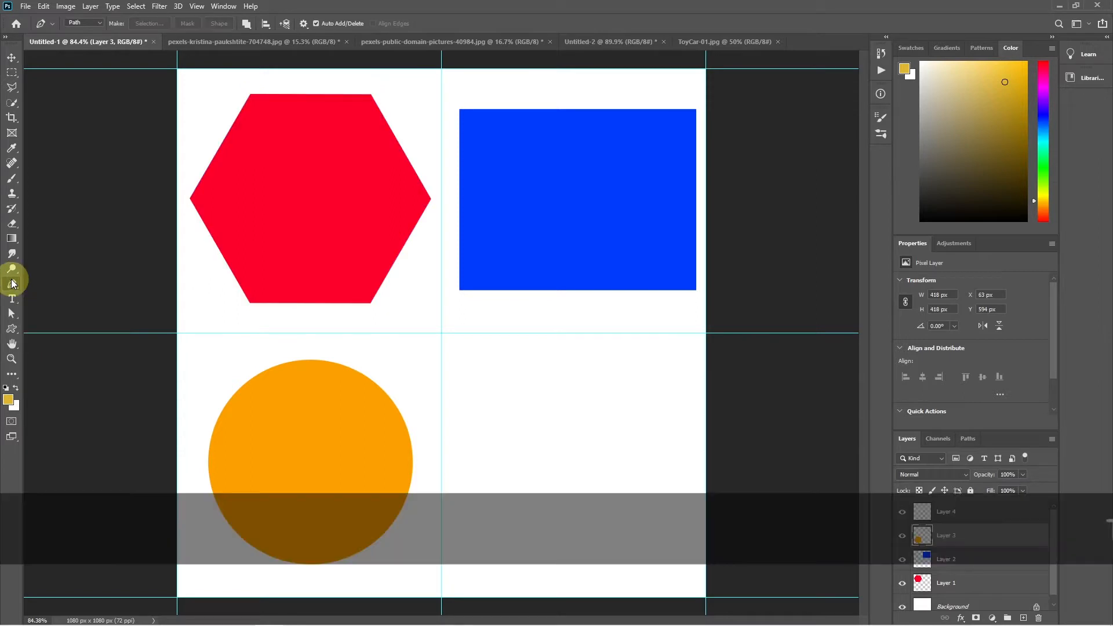
right_click(12, 281)
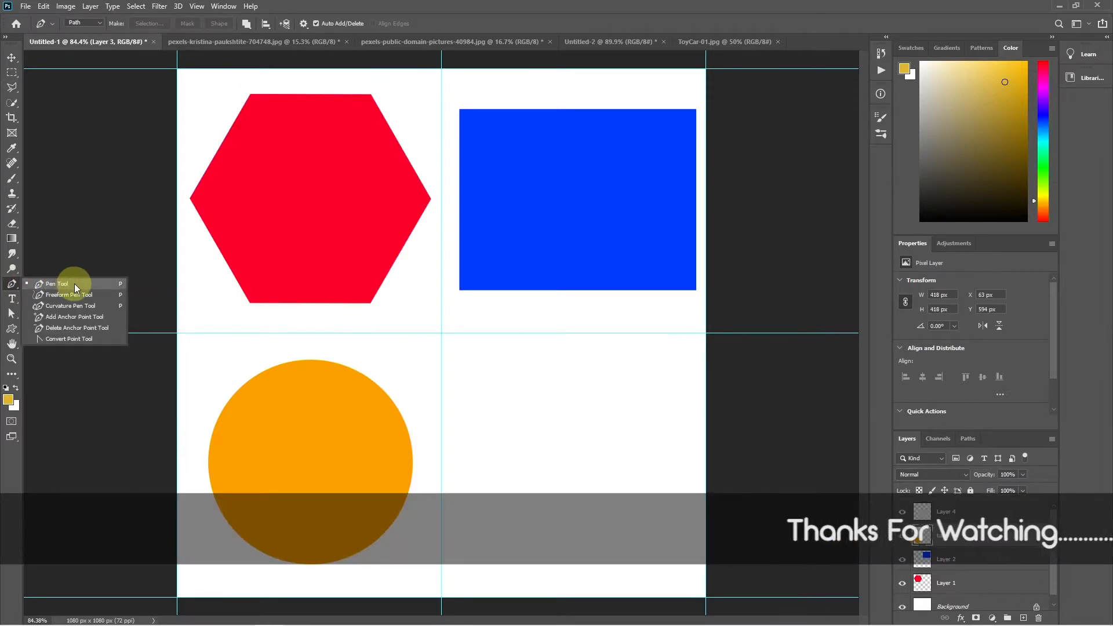
left_click(117, 284)
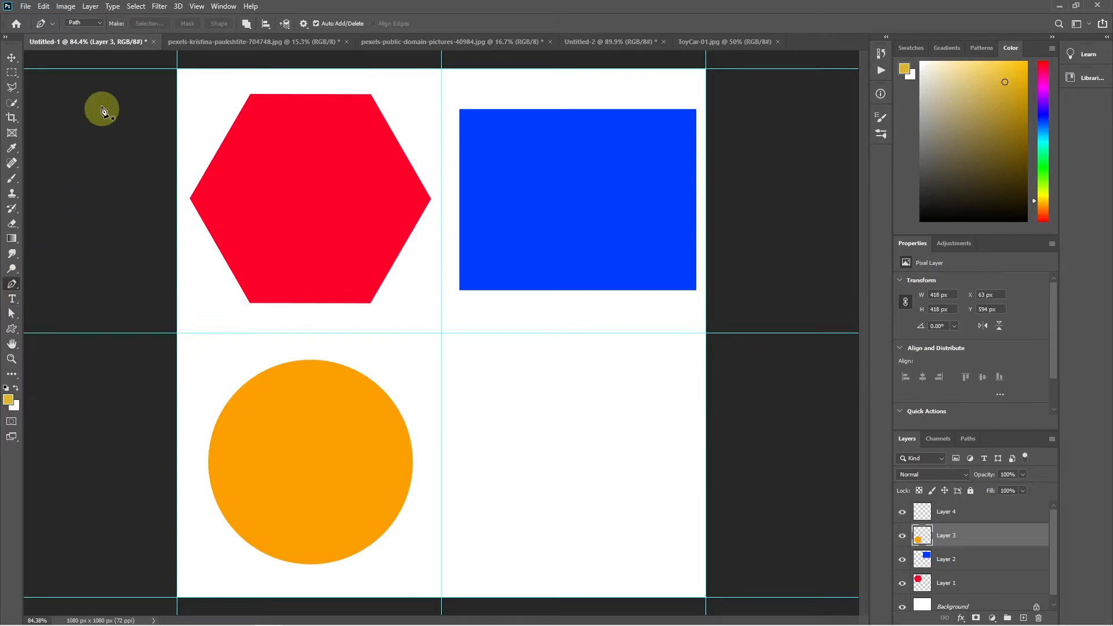
left_click(88, 23)
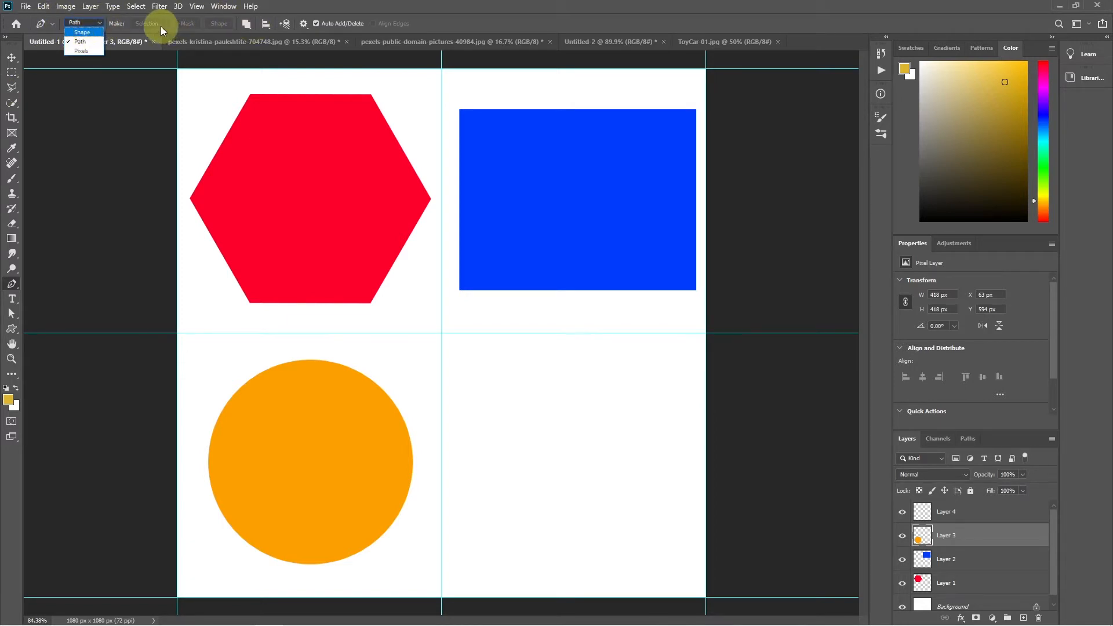
left_click(82, 32)
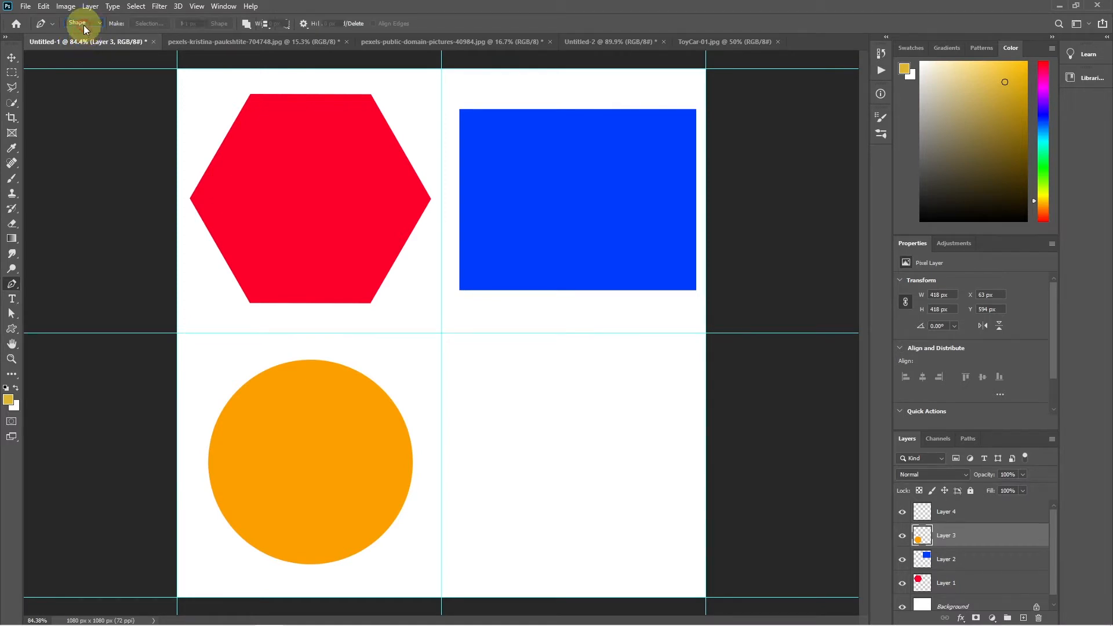
left_click(84, 27)
left_click(82, 40)
left_click(81, 22)
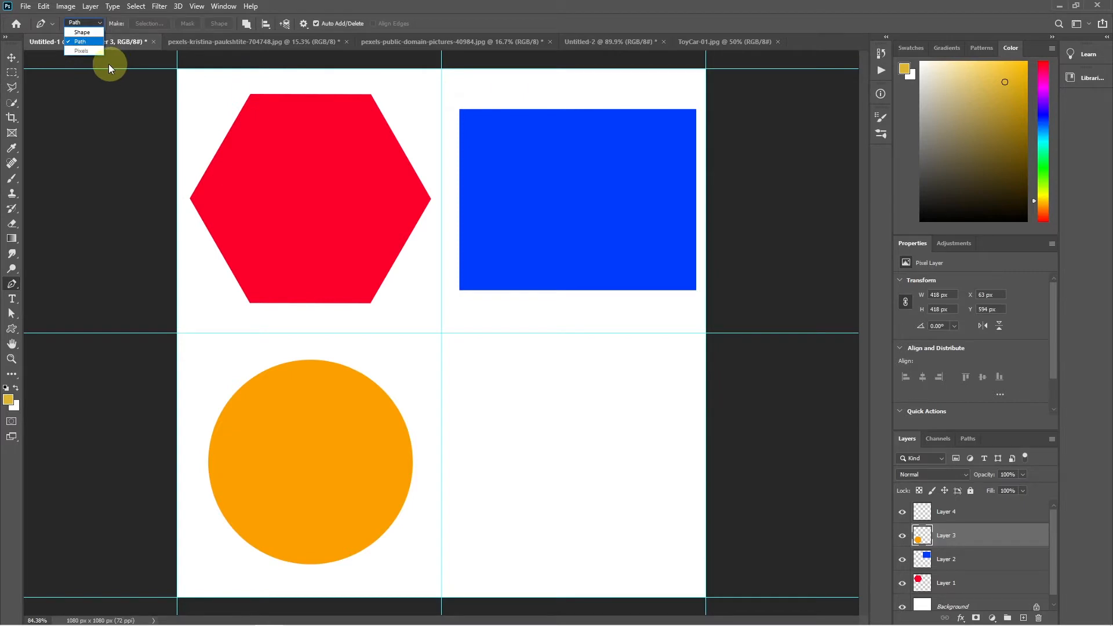
left_click(81, 45)
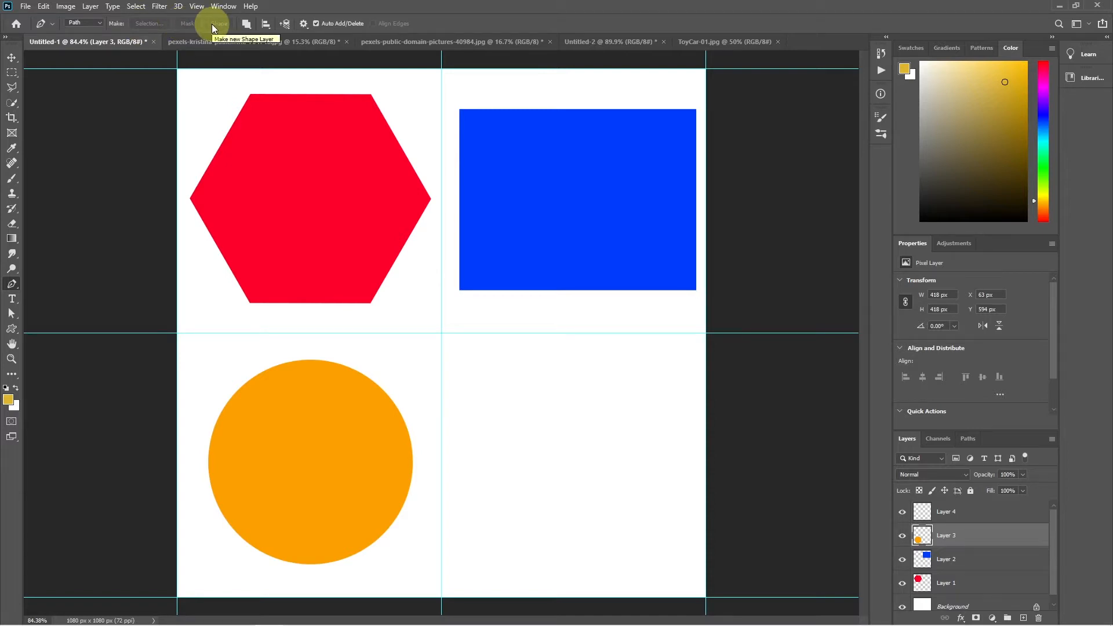
Trace the blue rectangle as a closed path of about 484 by 367 px, constraining the segments to straight horizontals and verticals
left_click(460, 109)
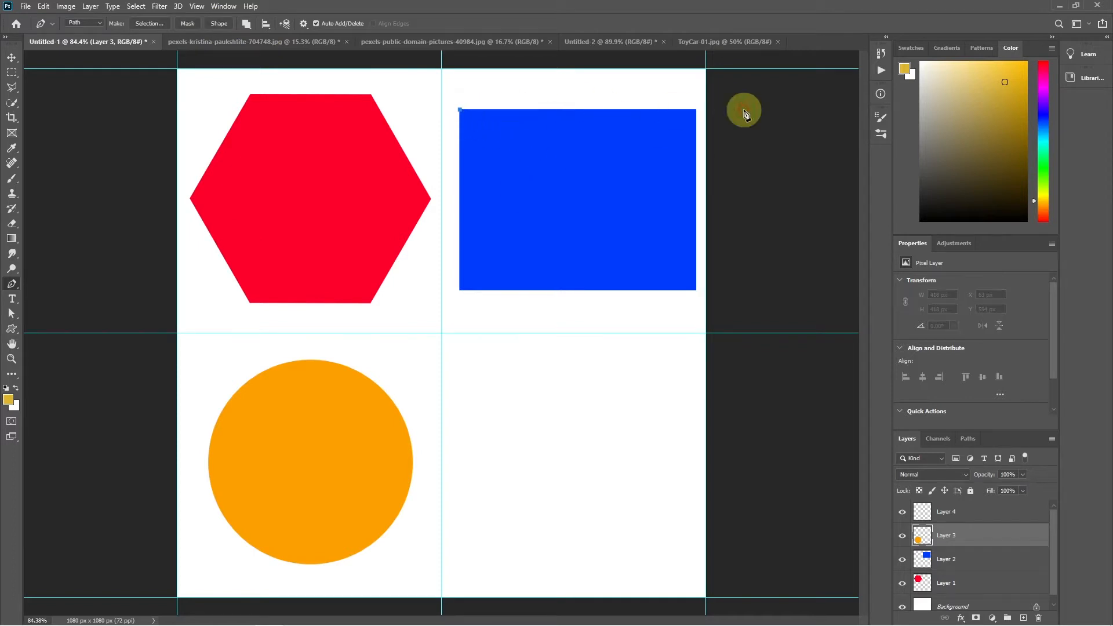
left_click(696, 109, "shift")
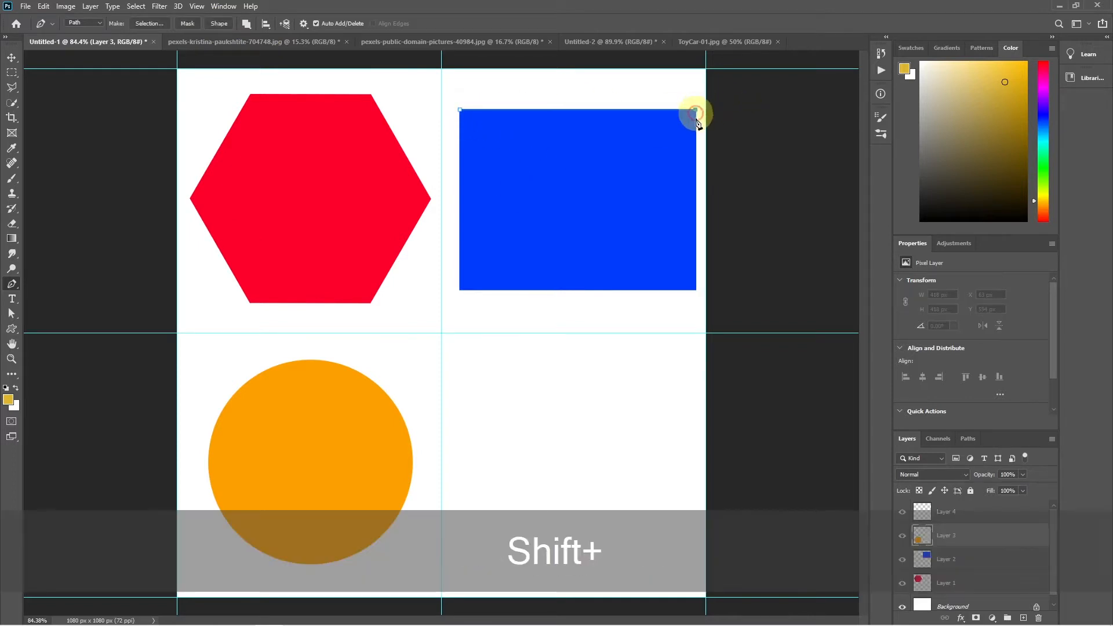
left_click(695, 289, "shift")
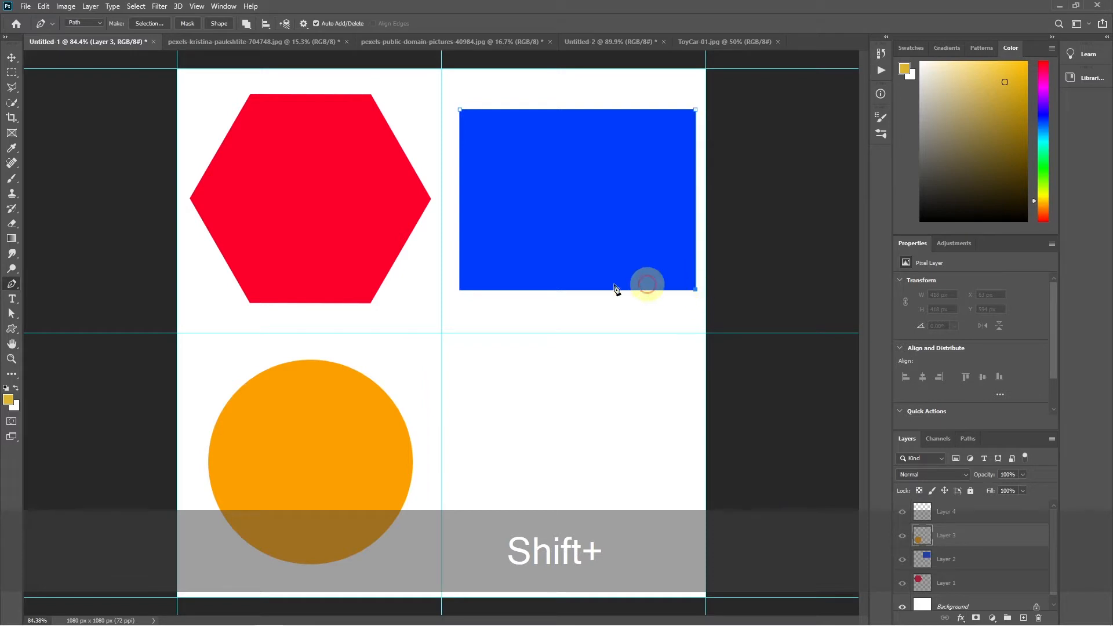
left_click(459, 289, "shift")
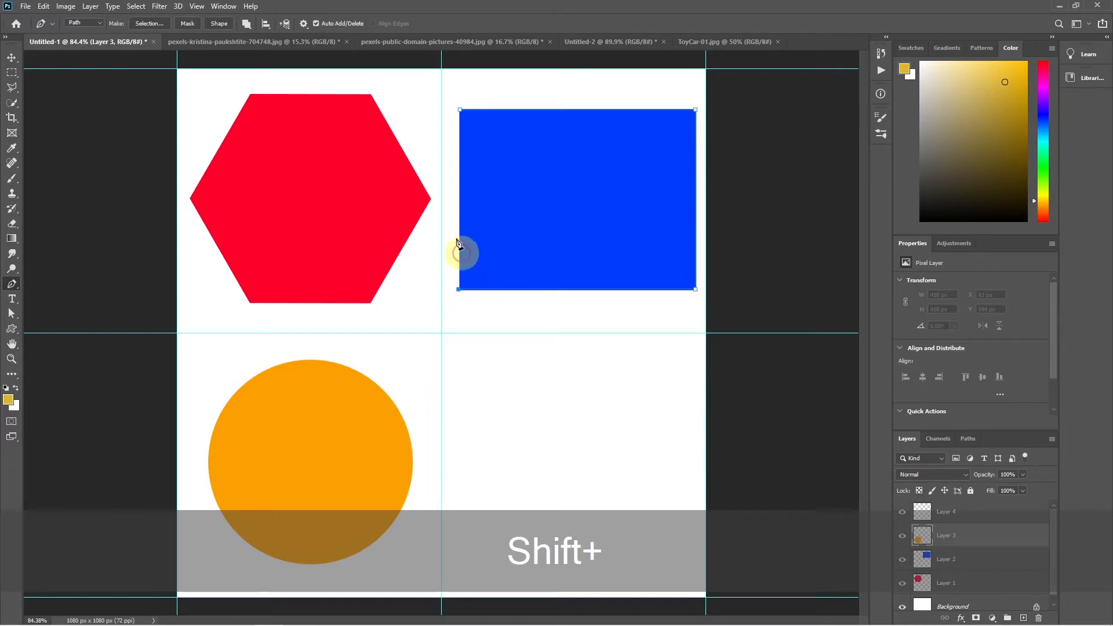
left_click(459, 110, "shift")
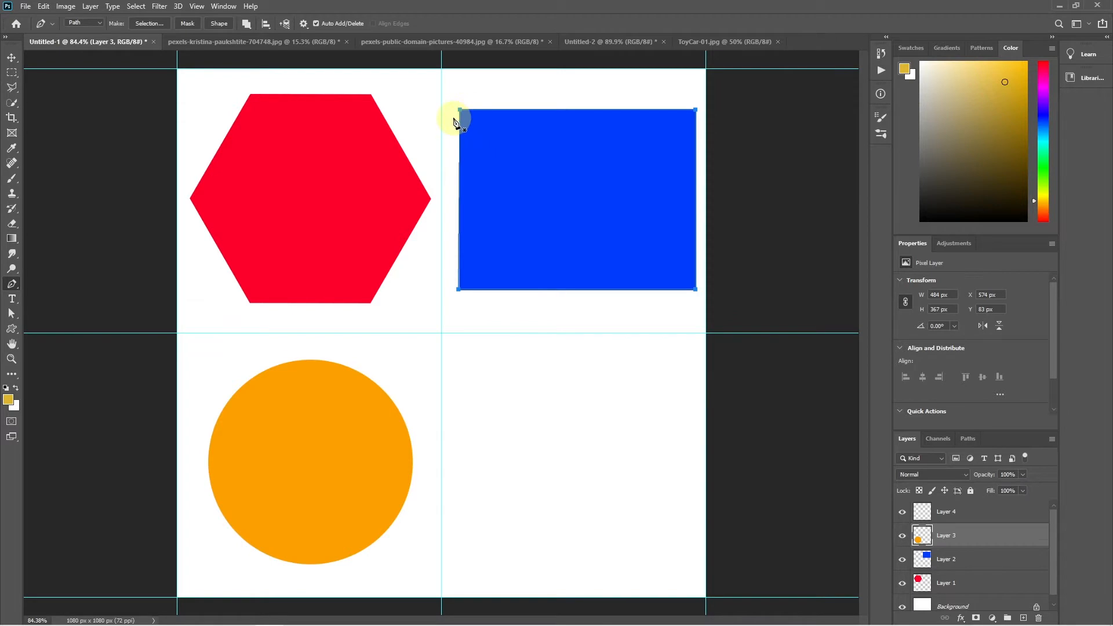
scroll(458, 124, "up", 2, "alt")
scroll(458, 123, "up", 3)
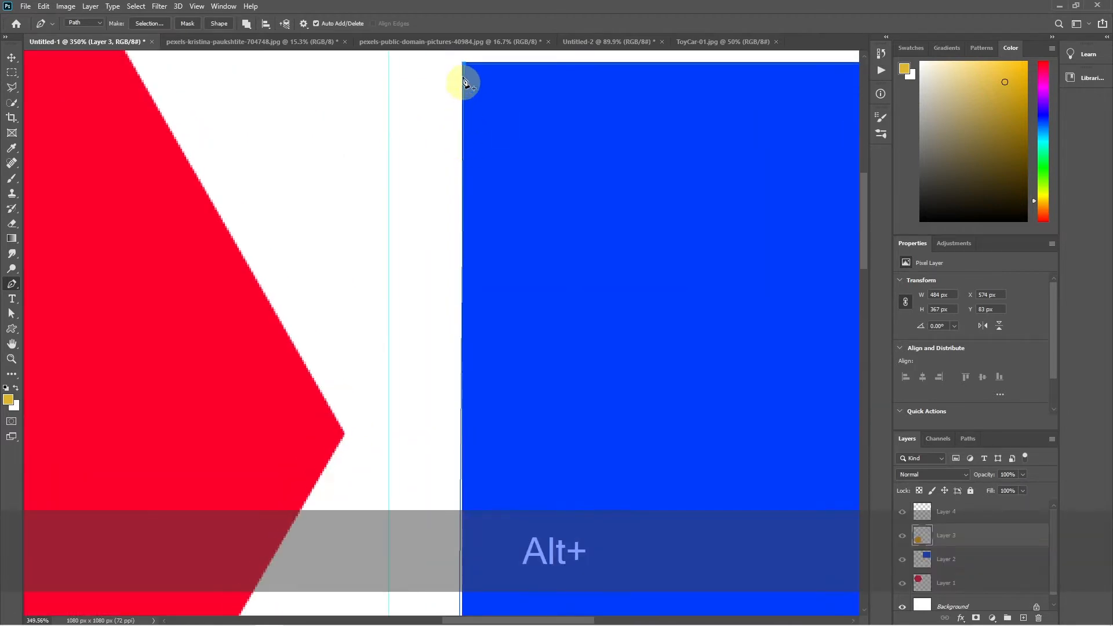
scroll(470, 110, "up", 2)
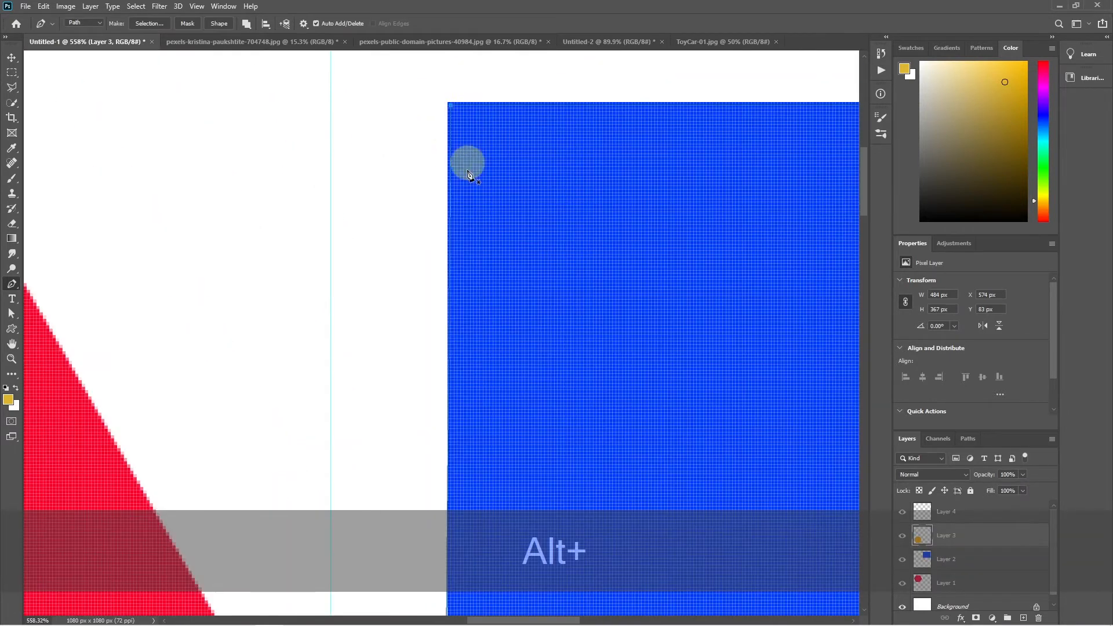
scroll(546, 174, "down", 4)
left_click_drag(571, 205, 502, 185)
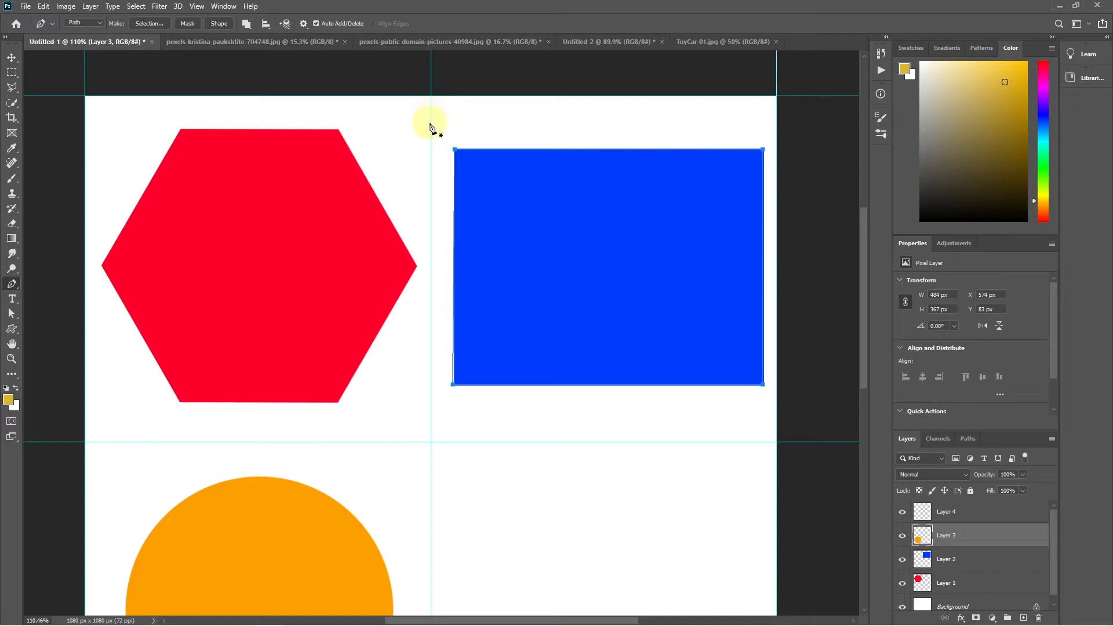
Convert the blue rectangle's path into a new anti-aliased selection with a 0-pixel feather radius, and undo it
left_click(147, 25)
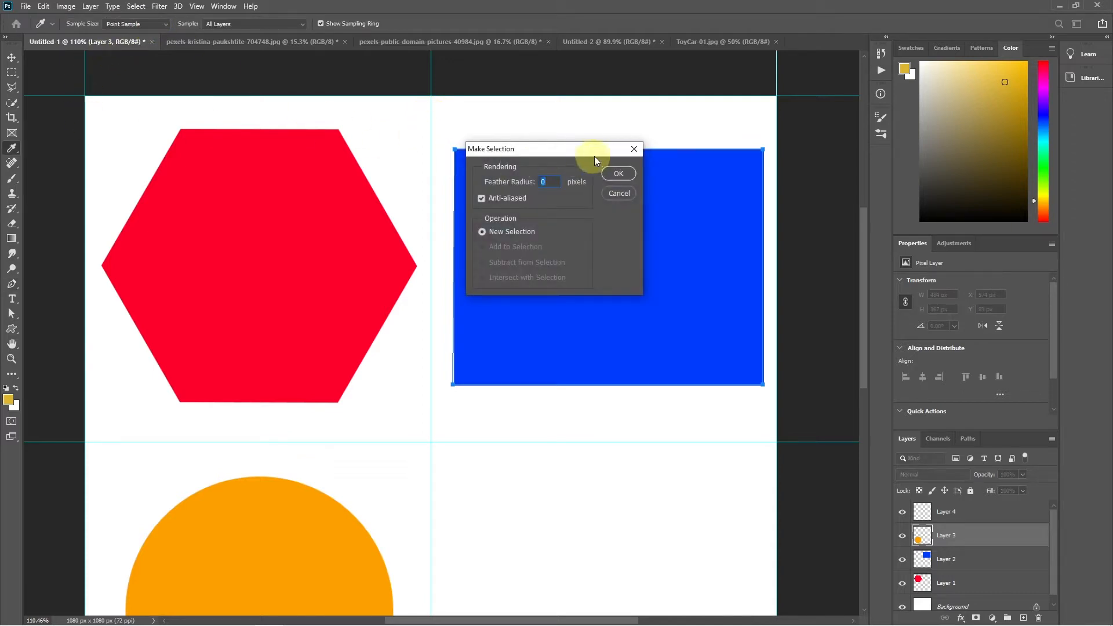
left_click(620, 174)
key("ctrl+z")
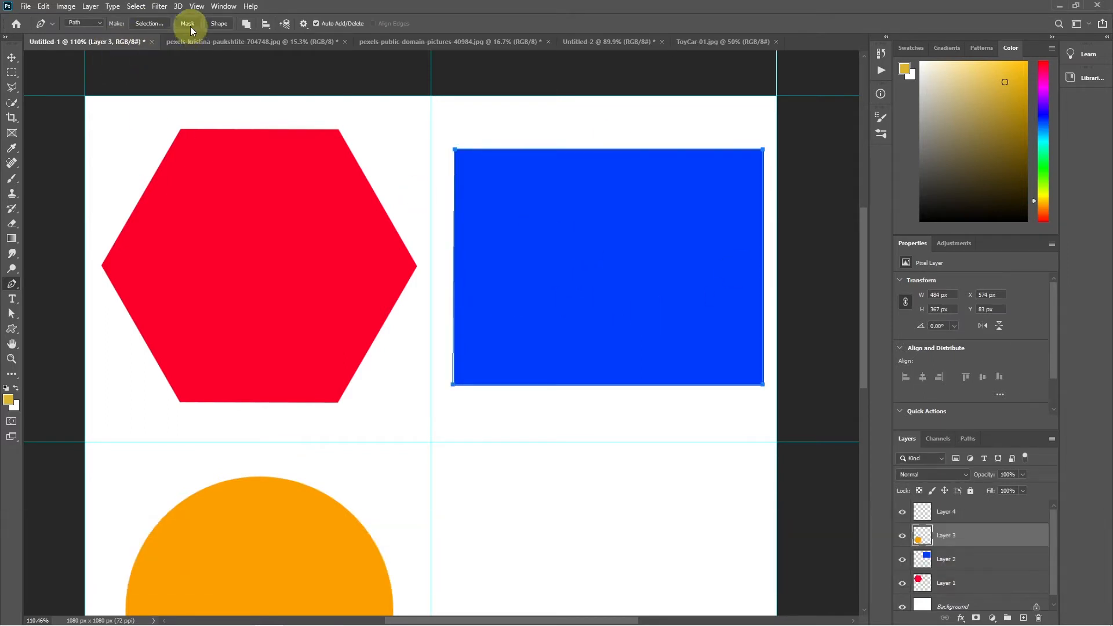
Try making a vector mask on Layer 3 and a filled shape from the rectangle's path, undoing each
left_click(189, 25)
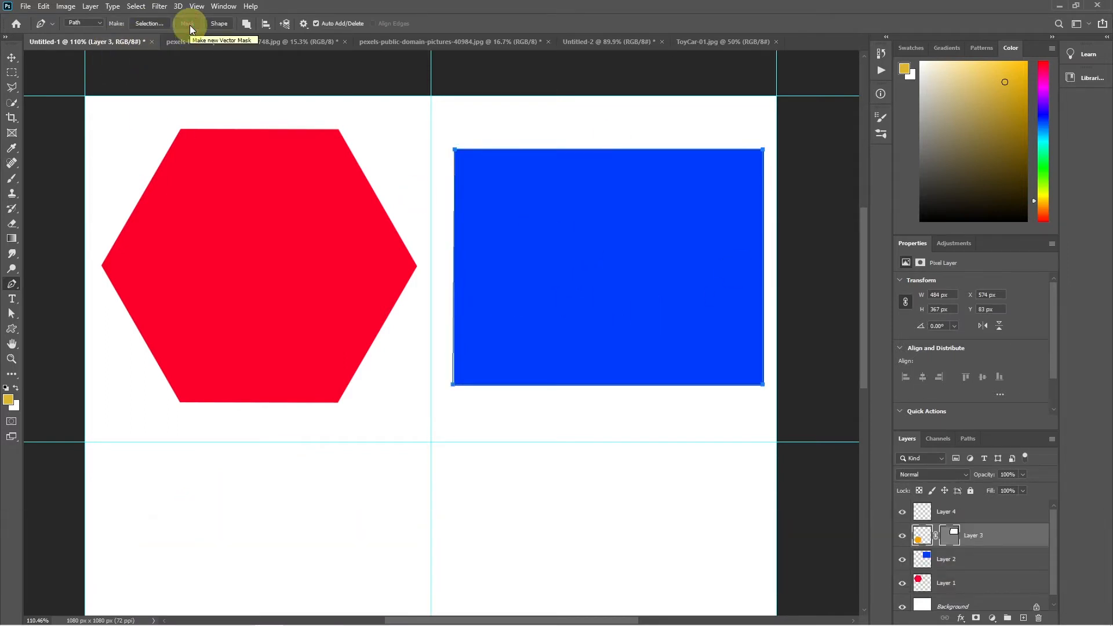
key("ctrl+z")
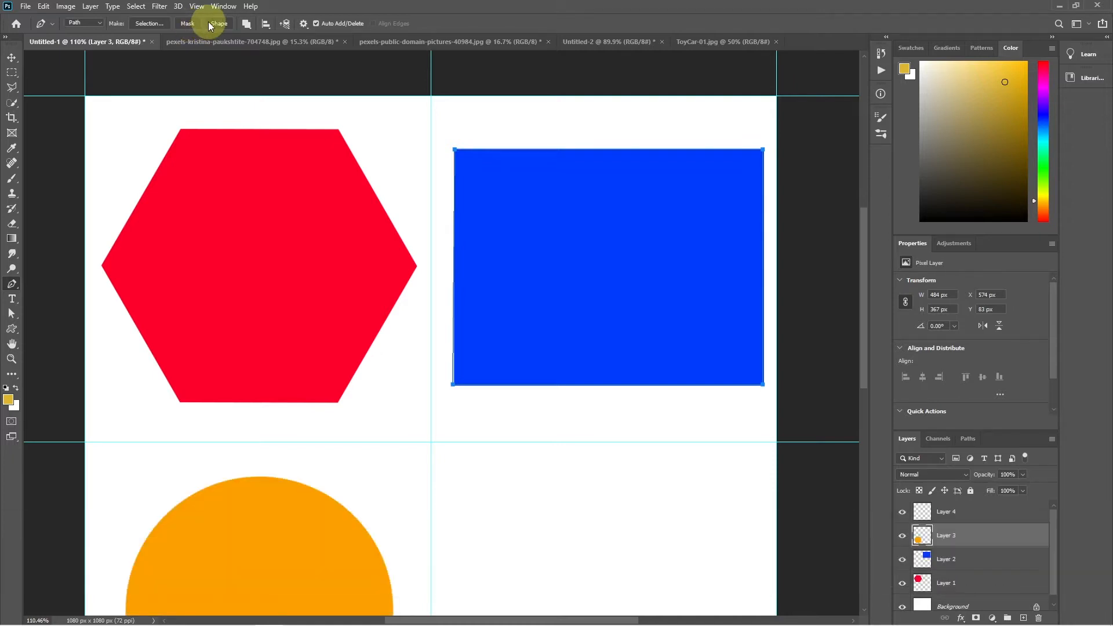
left_click(209, 23)
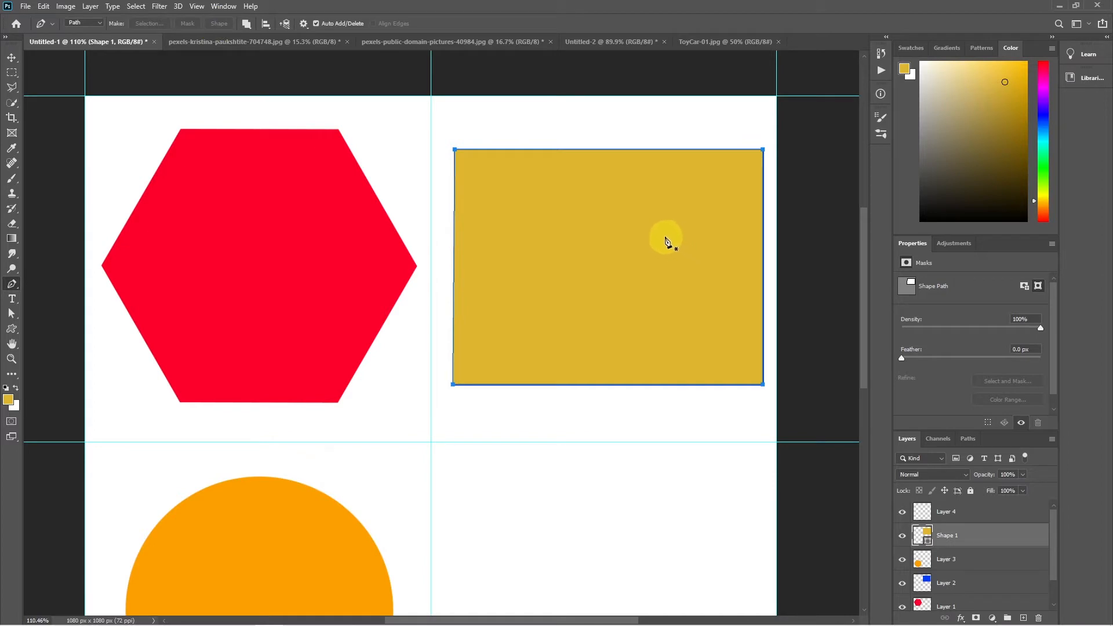
key("ctrl+z")
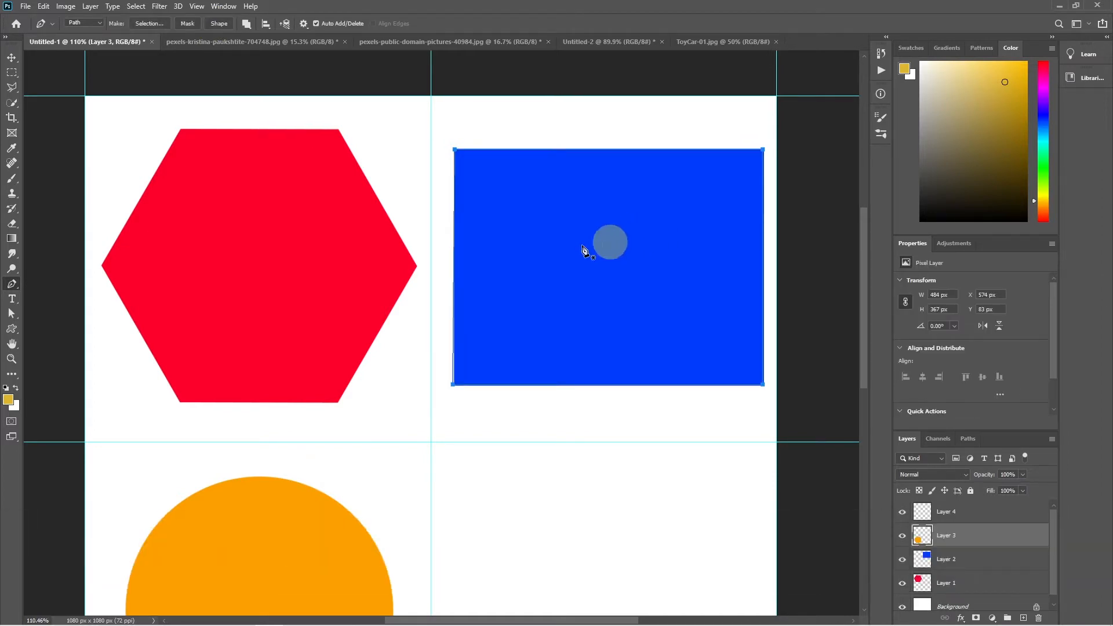
Choose the Combine Shapes path operation and draw a closed triangular path of about 293 by 213 px below the blue rectangle
left_click(246, 23)
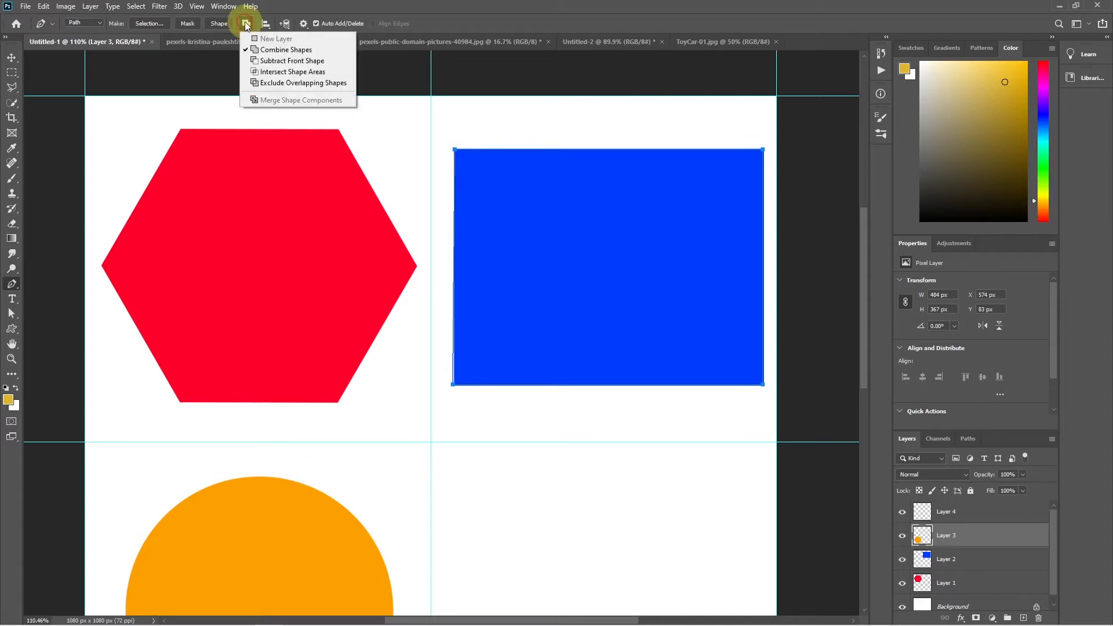
left_click(278, 52)
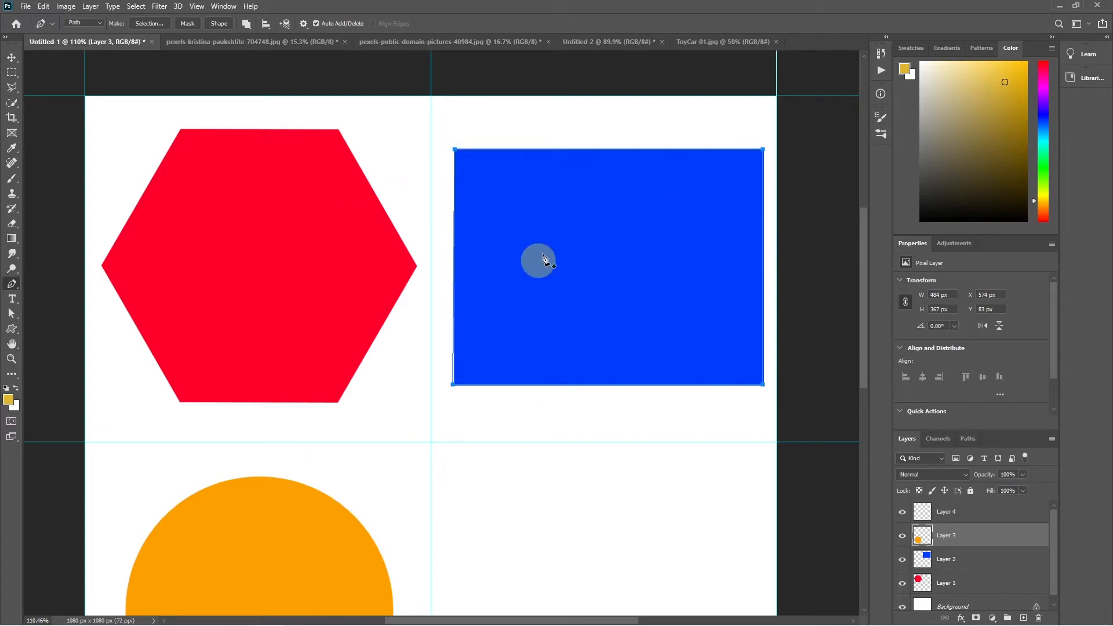
scroll(455, 179, "down", 3)
scroll(455, 180, "right", 3)
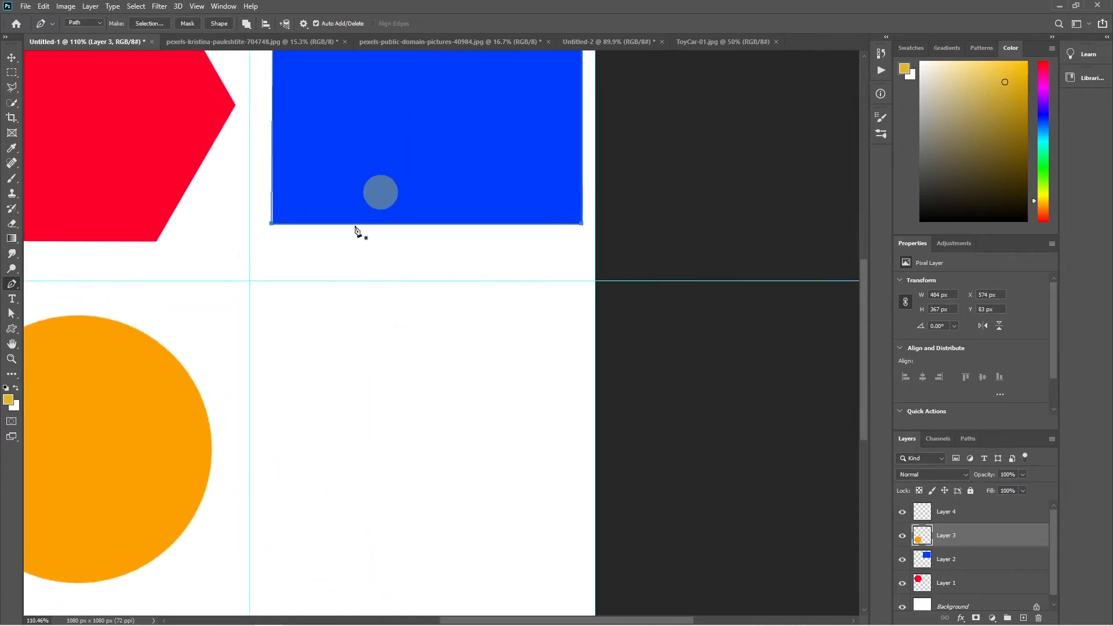
left_click(345, 329)
left_click(520, 272)
left_click(532, 409)
left_click(345, 329)
Look over the available path operations and display the document's list of paths
left_click(247, 23)
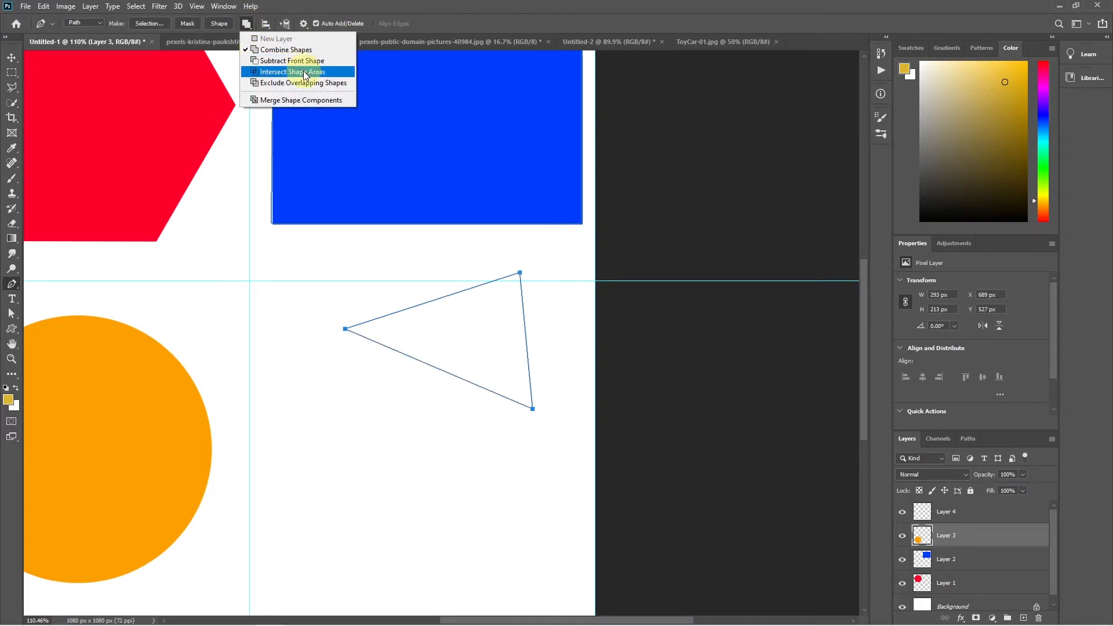
left_click(331, 9)
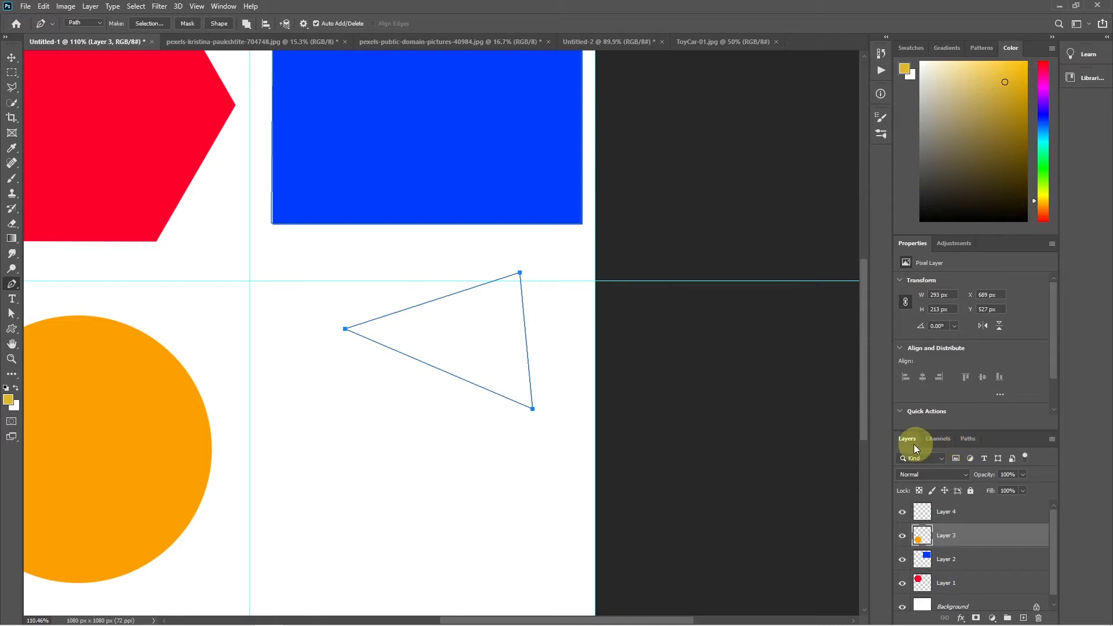
left_click(966, 438)
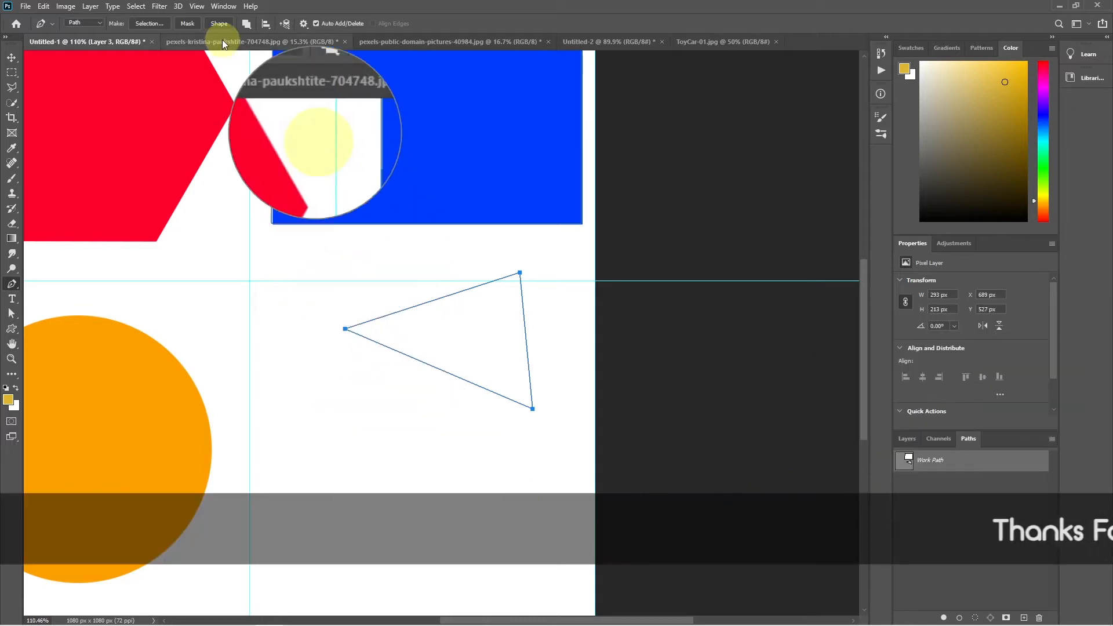
Try the Subtract Front Shape operation on the triangle path and set it back to Combine Shapes
left_click(243, 30)
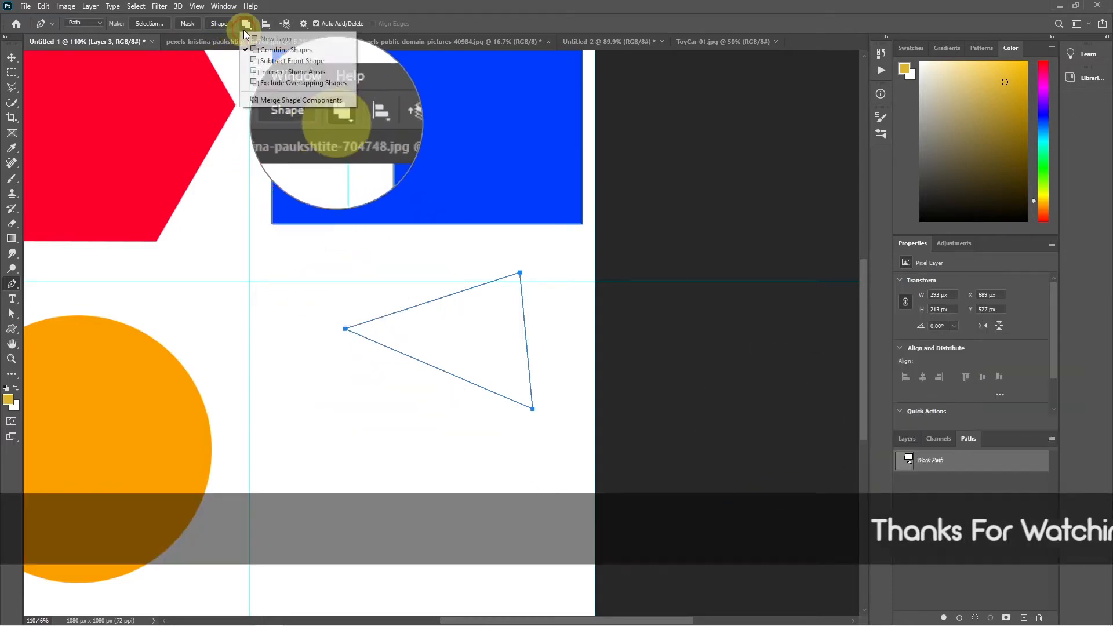
left_click(281, 60)
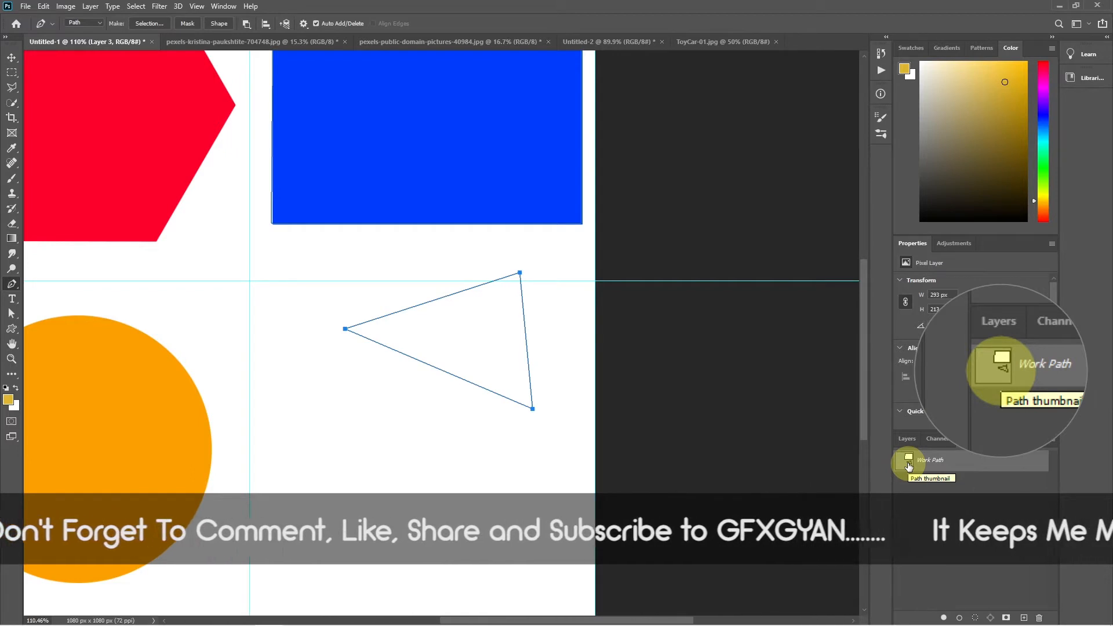
left_click(247, 24)
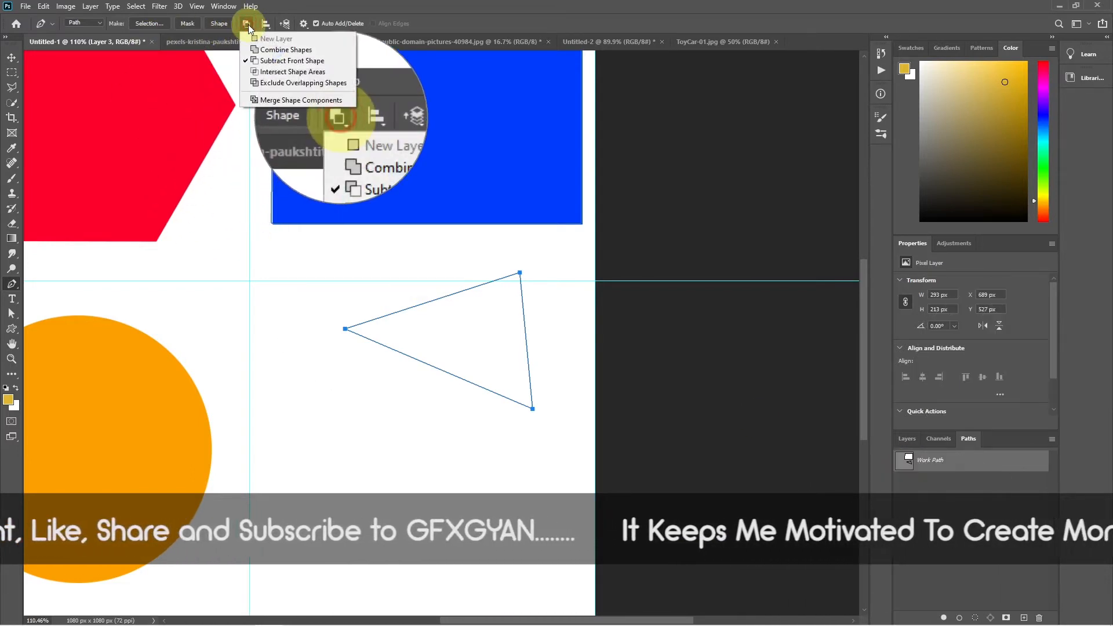
left_click(263, 51)
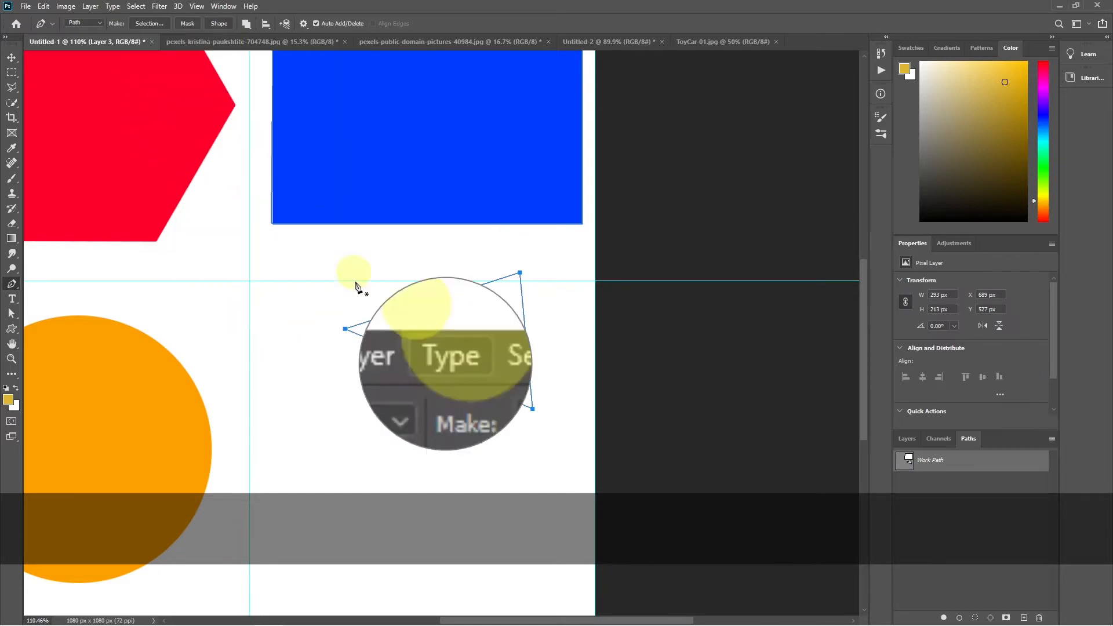
left_click(246, 24)
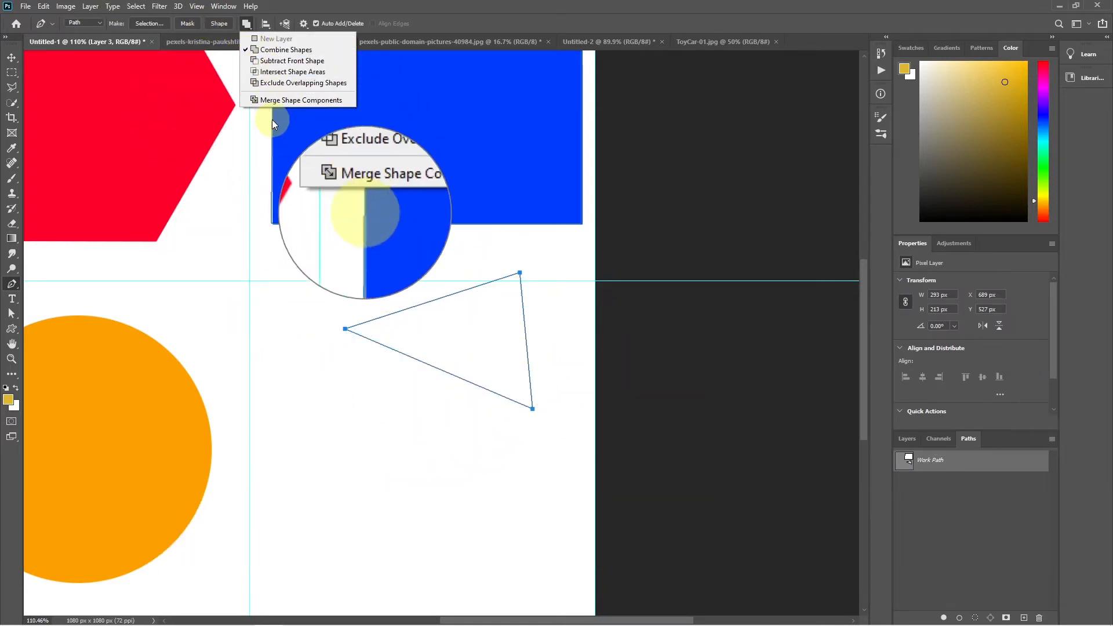
left_click(478, 7)
left_click(268, 27)
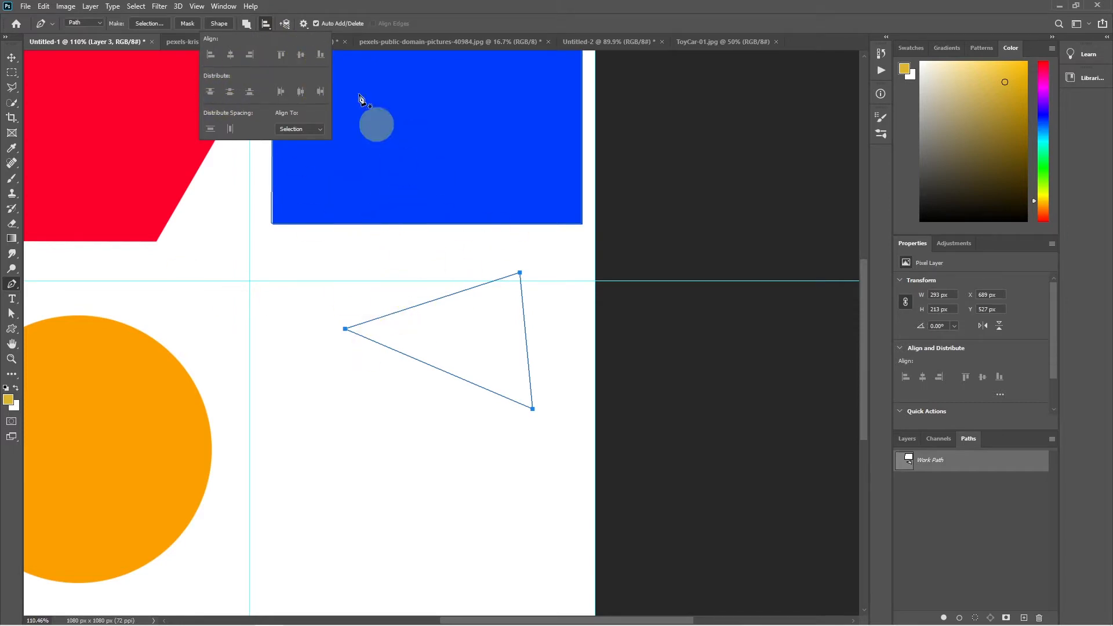
left_click(359, 10)
Bring the triangle path to the front of the stacking order and apply Bring Shape Forward to it
left_click(287, 25)
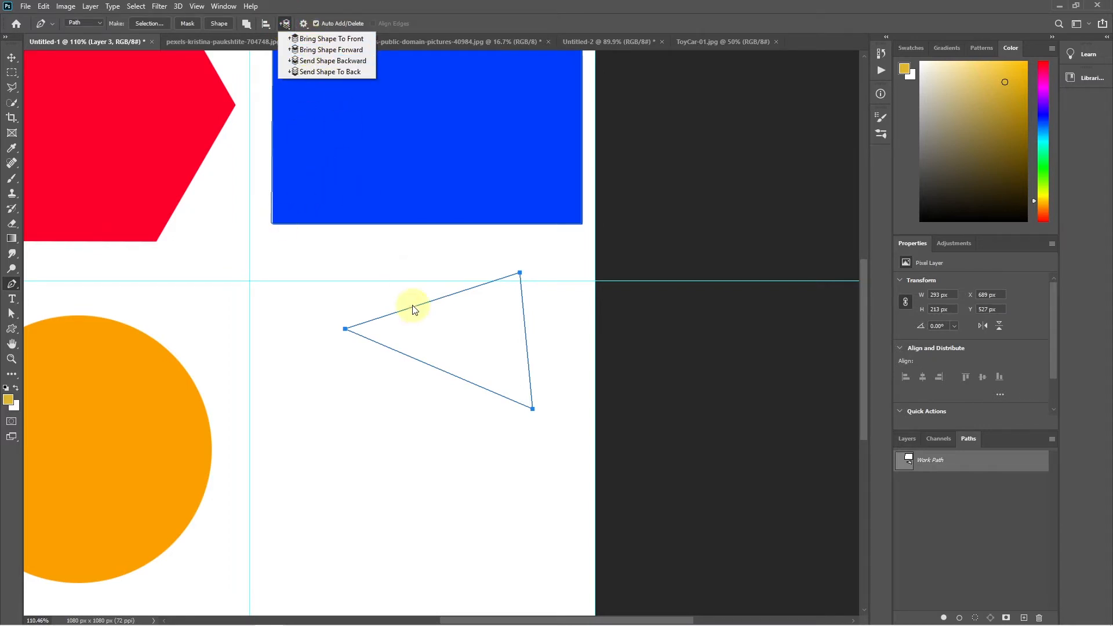
left_click(325, 40)
left_click(285, 24)
left_click(287, 25)
left_click(325, 50)
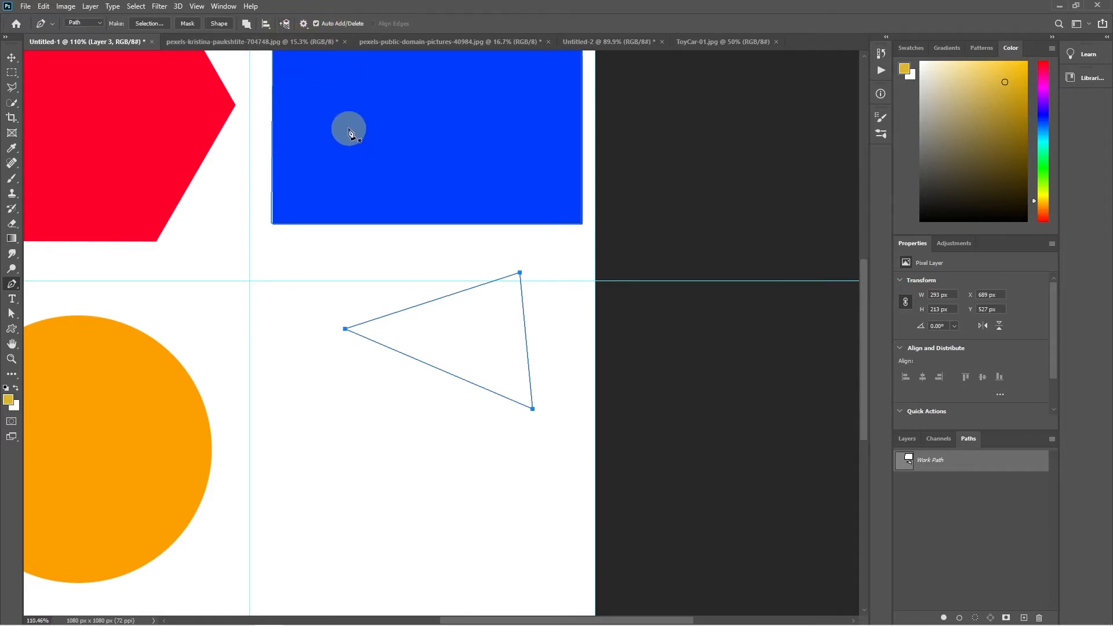
Set the path outline display to 3 px thickness and the Light Red color
left_click(306, 22)
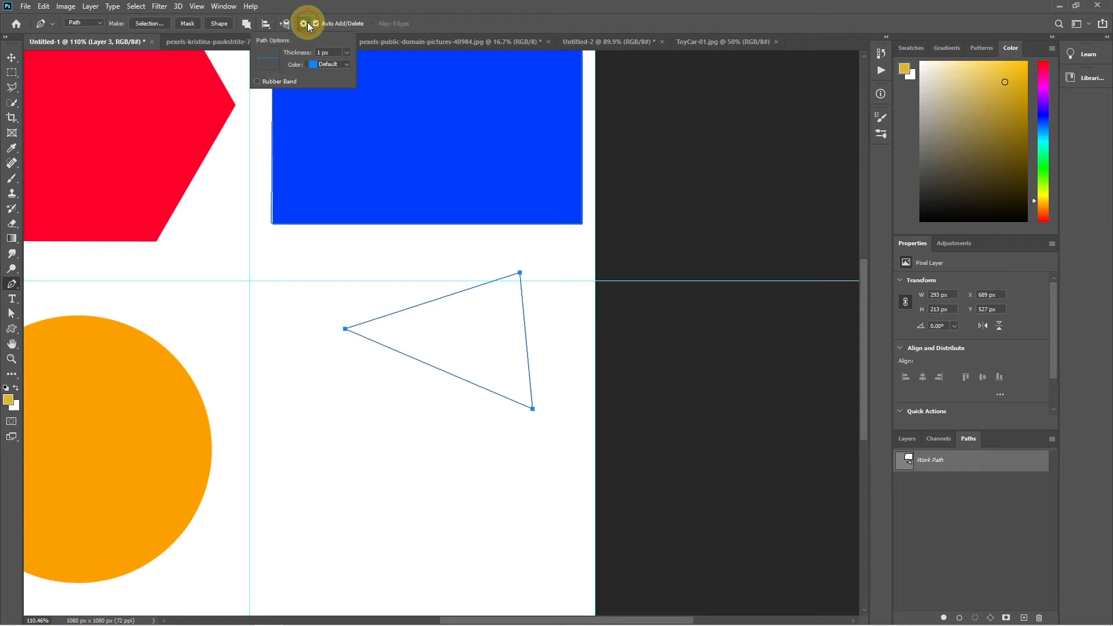
left_click_drag(293, 51, 298, 55)
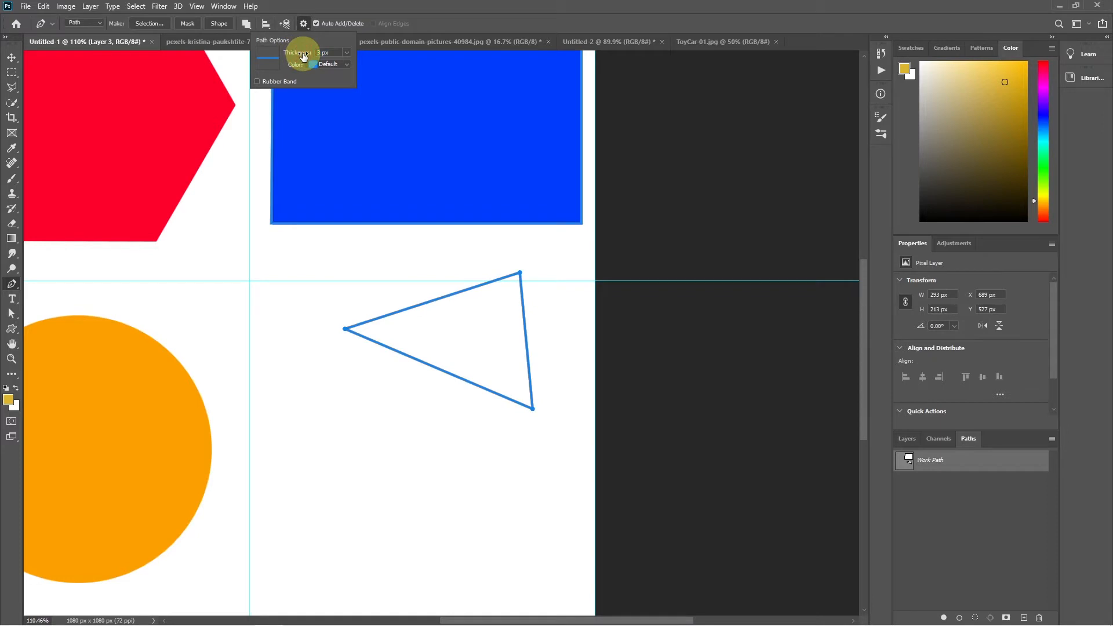
left_click(335, 64)
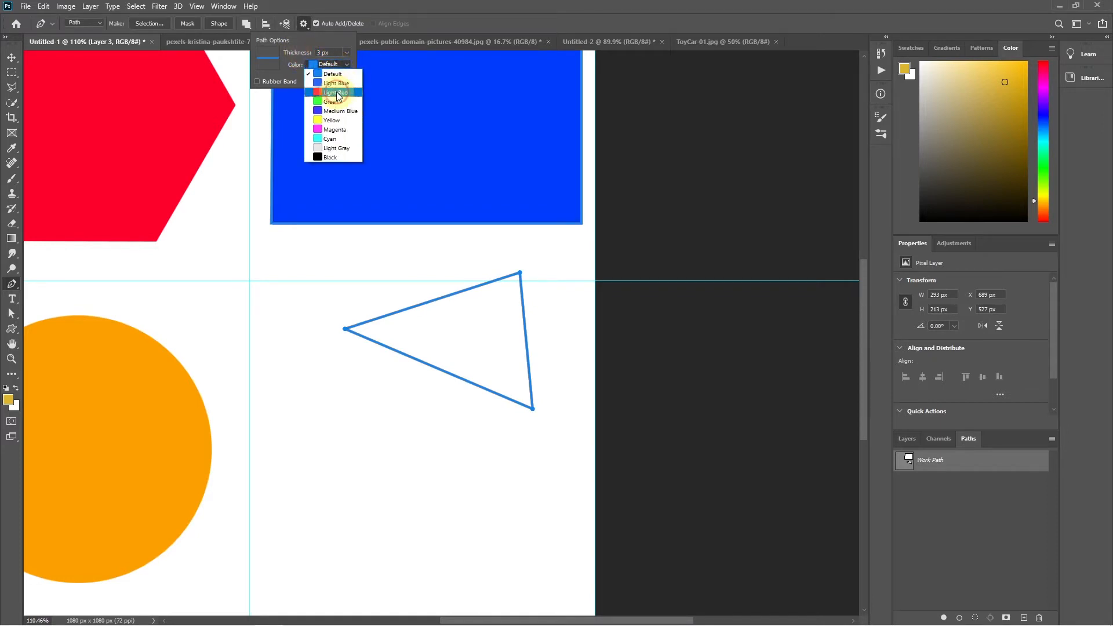
left_click(338, 96)
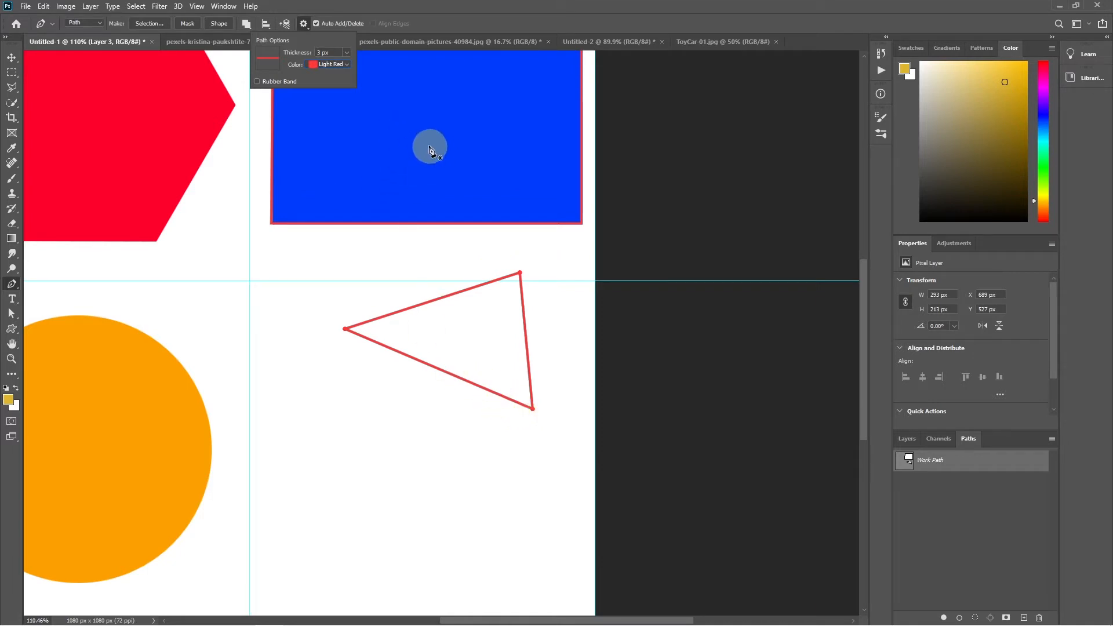
Switch the path outline color back to Default and try Green
left_click(327, 64)
left_click(322, 66)
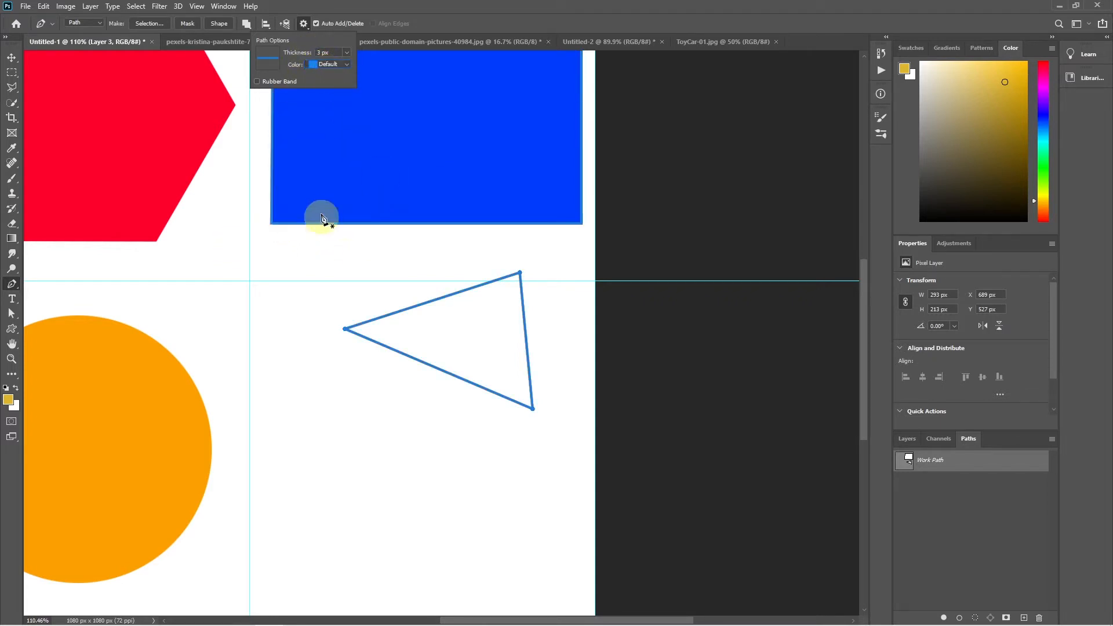
left_click(320, 62)
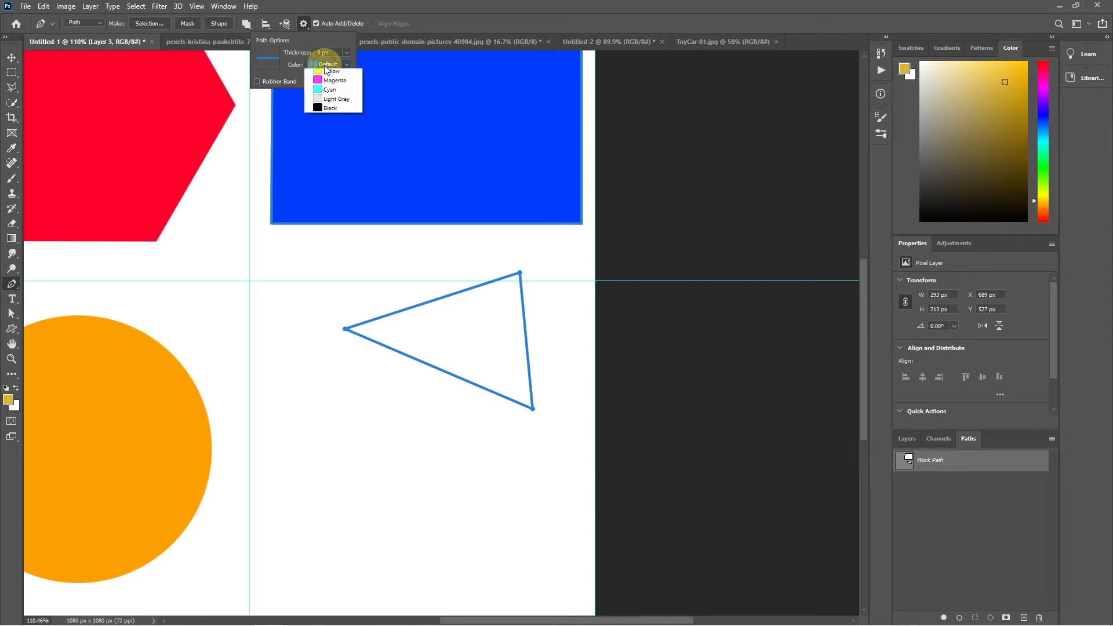
left_click(334, 105)
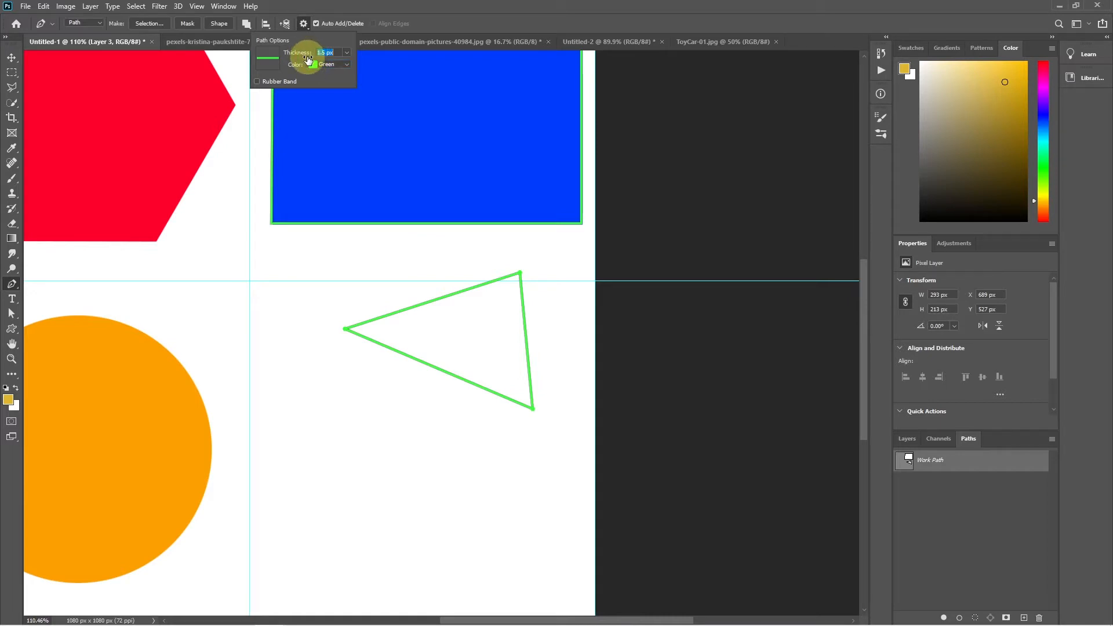
Set the path outline thickness to 1 px and its color to Default
left_click(347, 52)
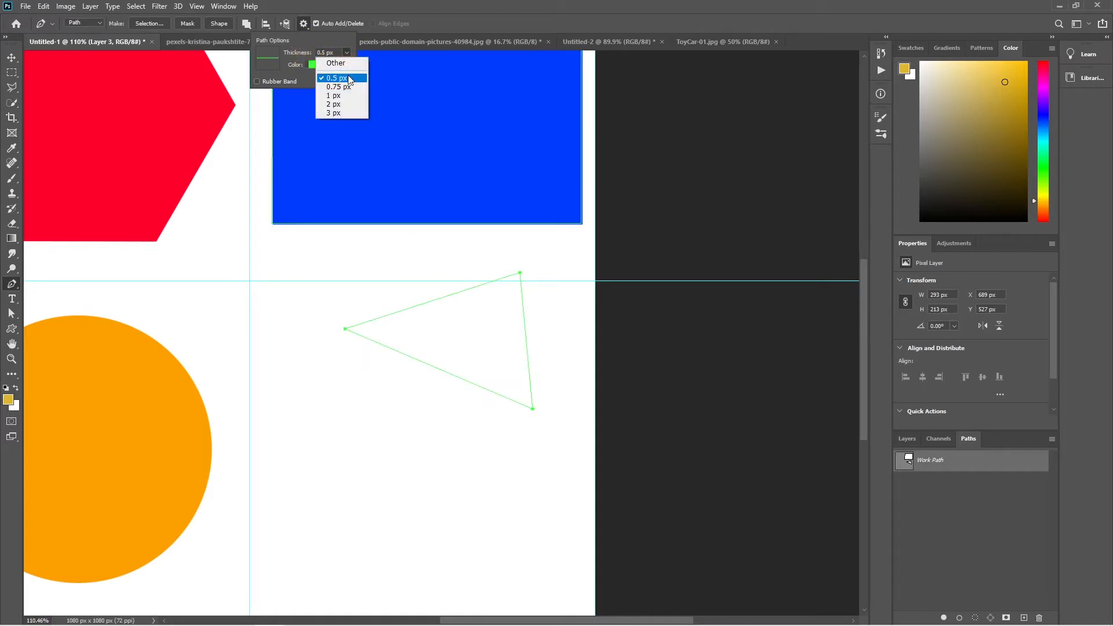
left_click(344, 96)
left_click(323, 66)
left_click(326, 74)
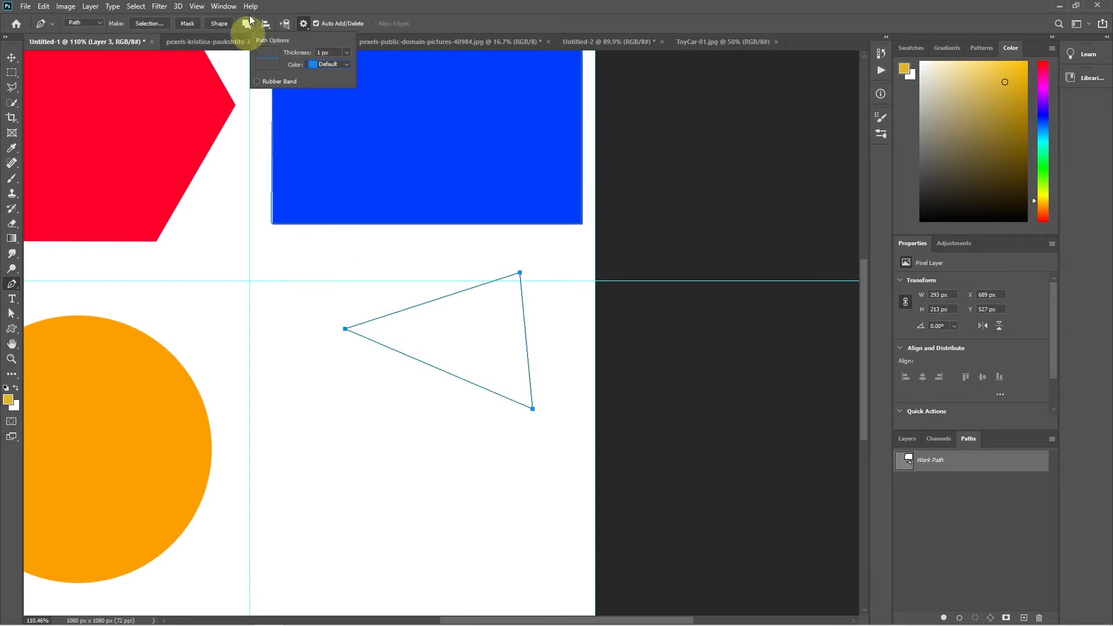
Draw an open, downward-sloping straight path spanning about 379 by 102 px below the triangle, and hide the path outlines
left_click(277, 369)
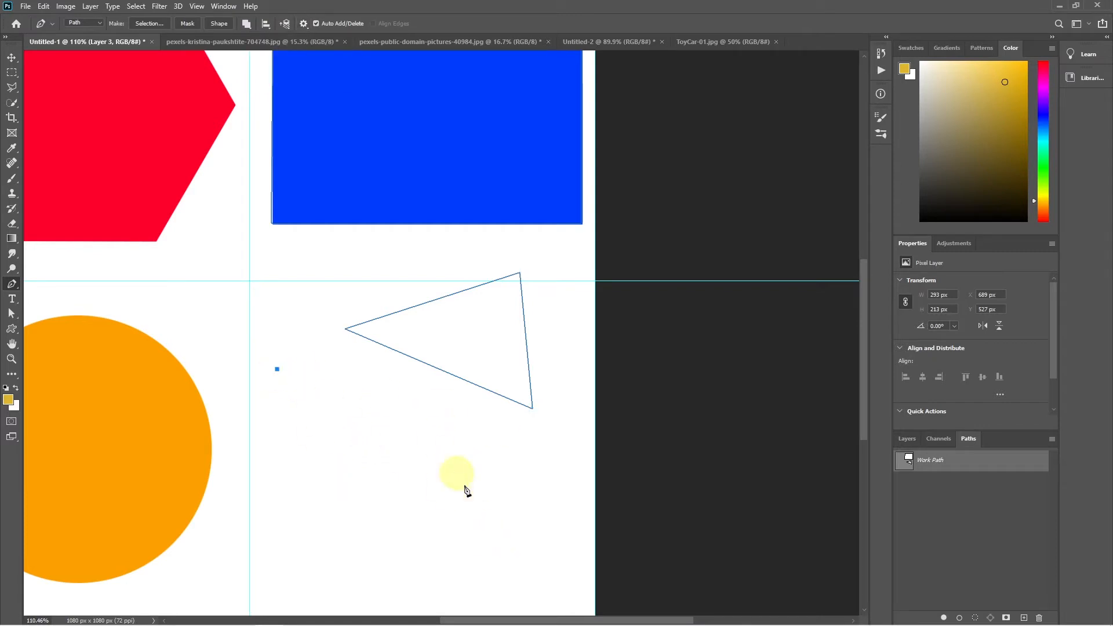
left_click(520, 434)
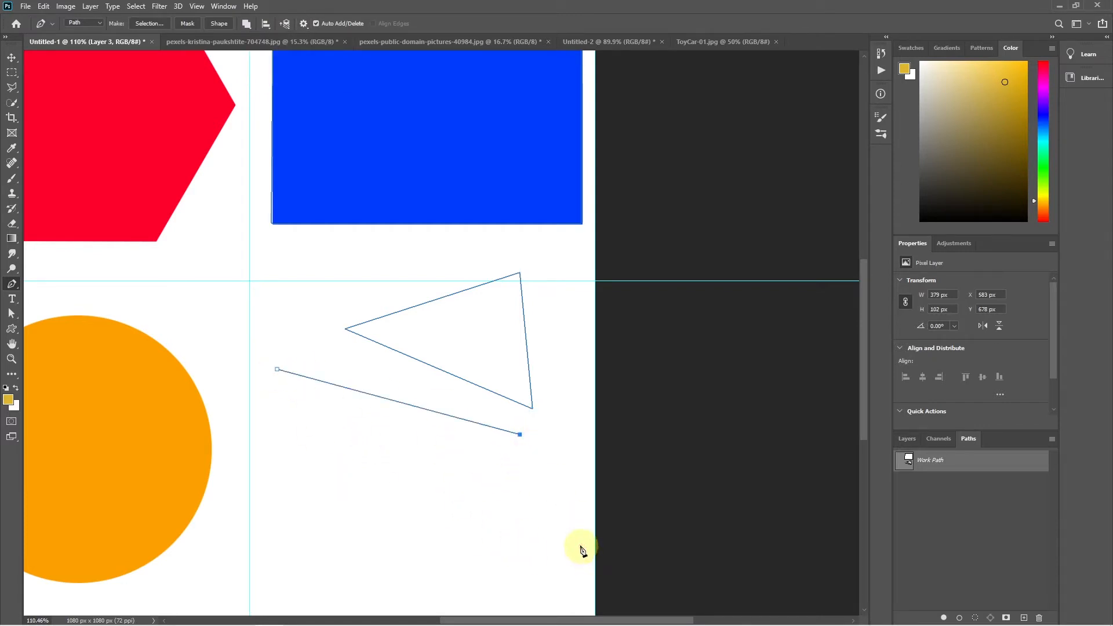
key("Return")
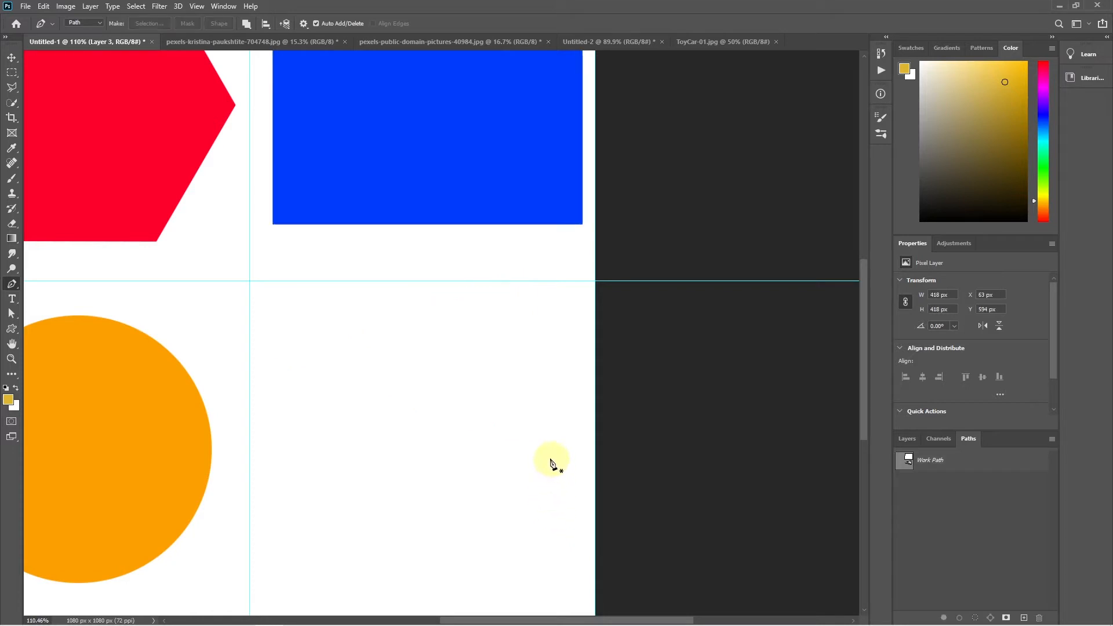
Trace the blue rectangle corner by corner as a closed path about 485 by 368 px, keeping the edges straight
left_click_drag(379, 124, 367, 405)
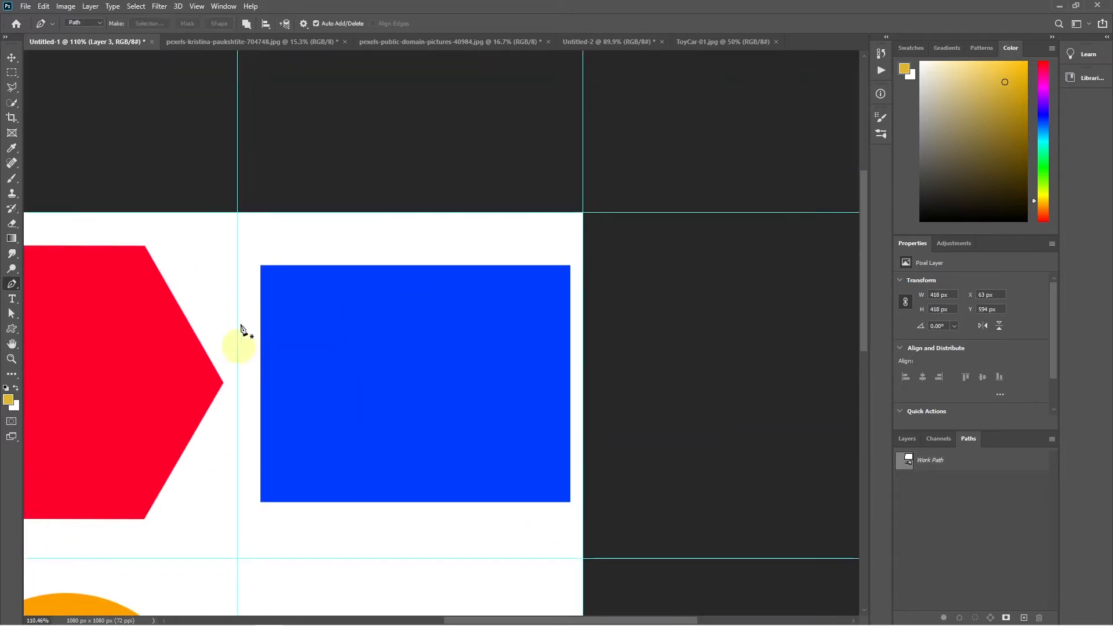
left_click(261, 267)
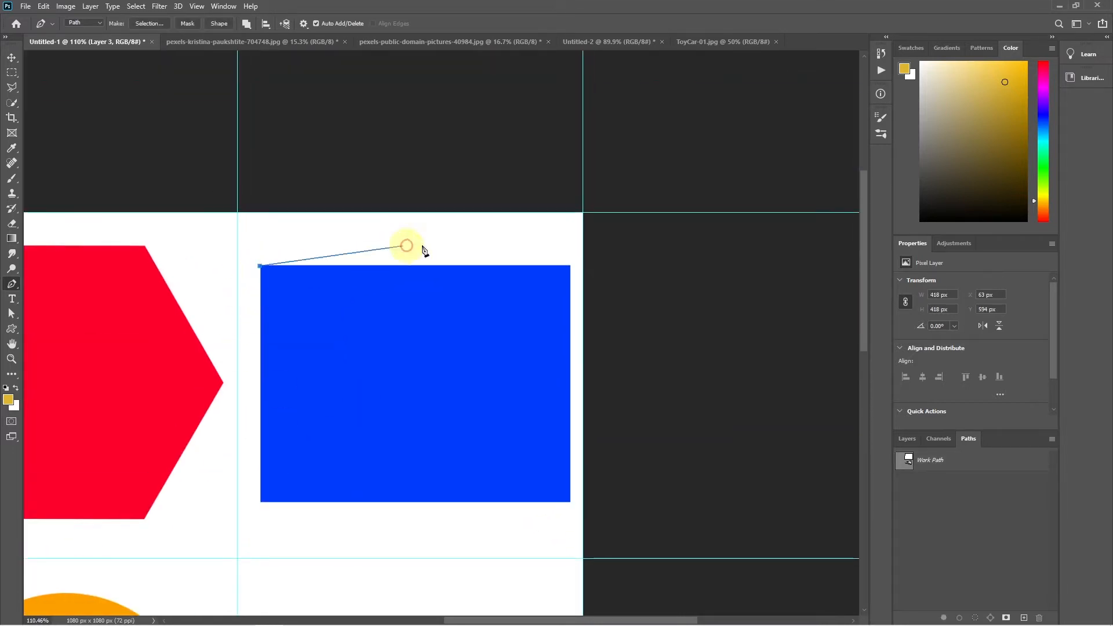
left_click(570, 266)
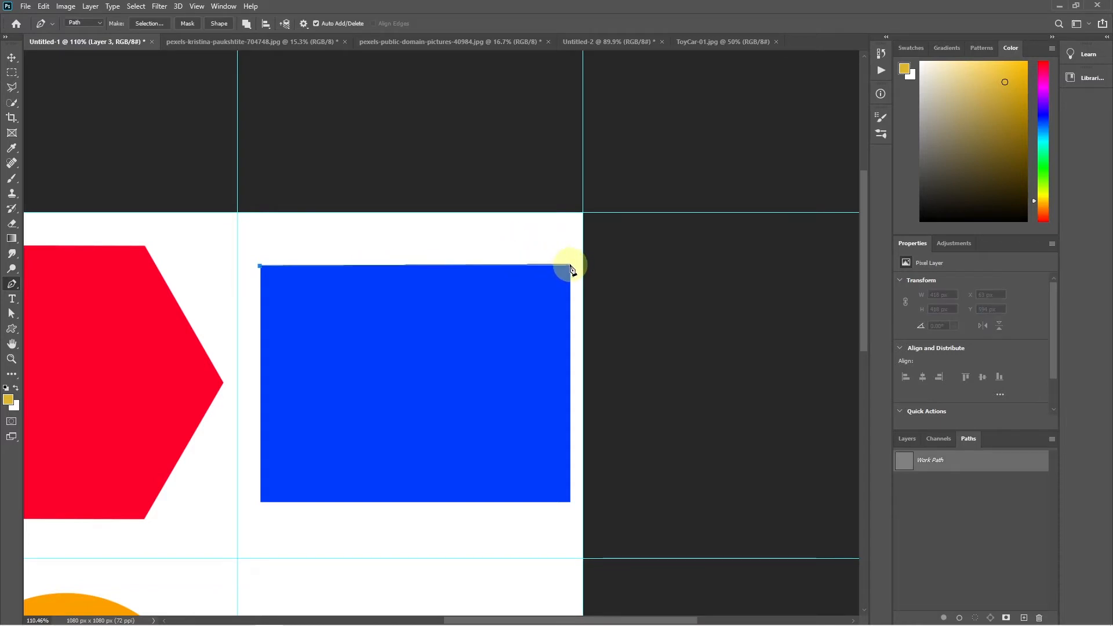
left_click(570, 266, "shift")
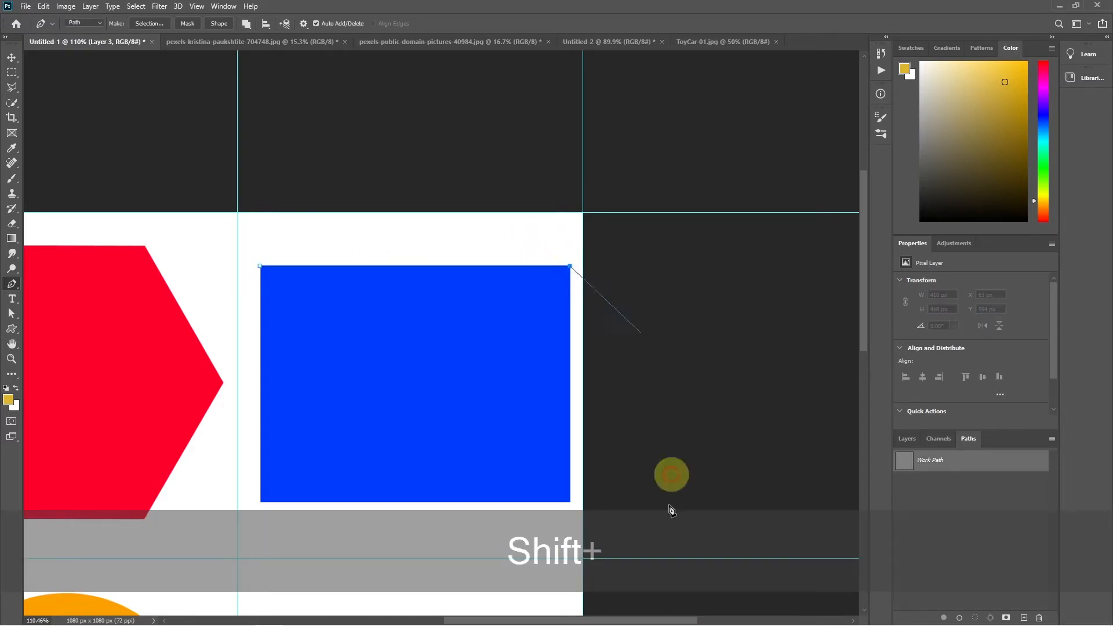
left_click(570, 502, "shift")
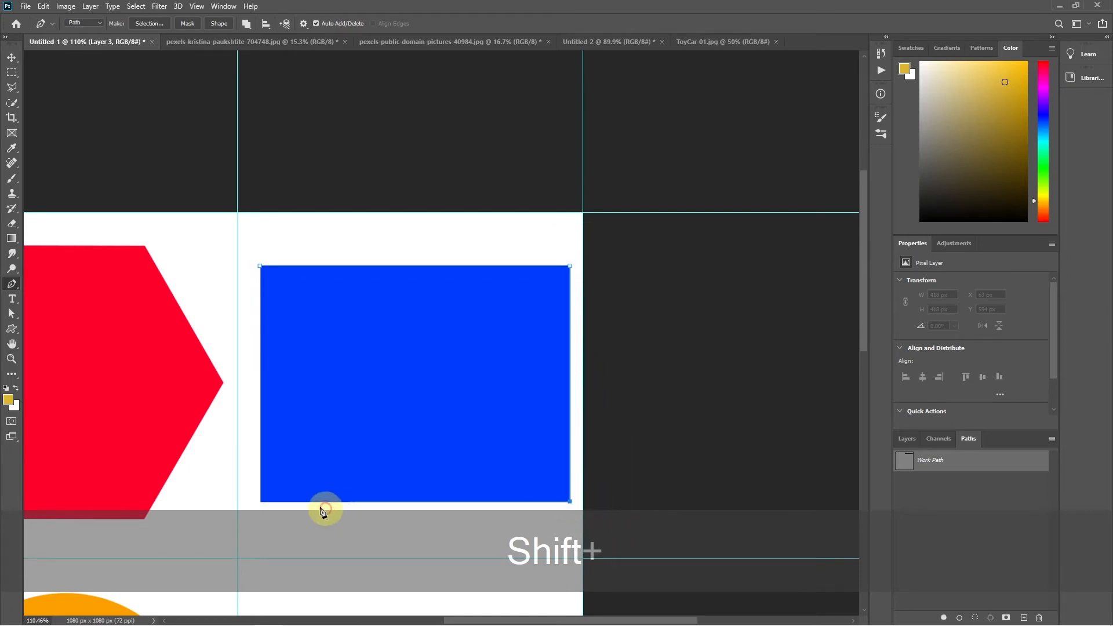
key("ctrl+z")
left_click(260, 502, "shift")
left_click(260, 266, "shift")
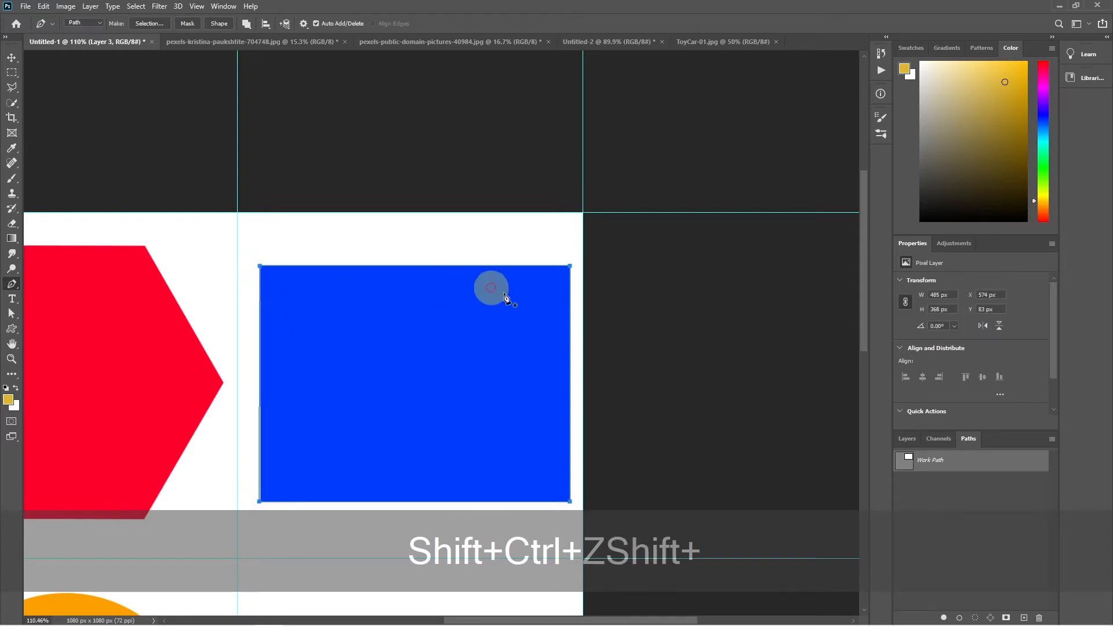
Place a trial anchor point in the empty quadrant below the blue rectangle and turn off the Rubber Band preview
scroll(496, 363, "down", 5)
left_click(472, 375)
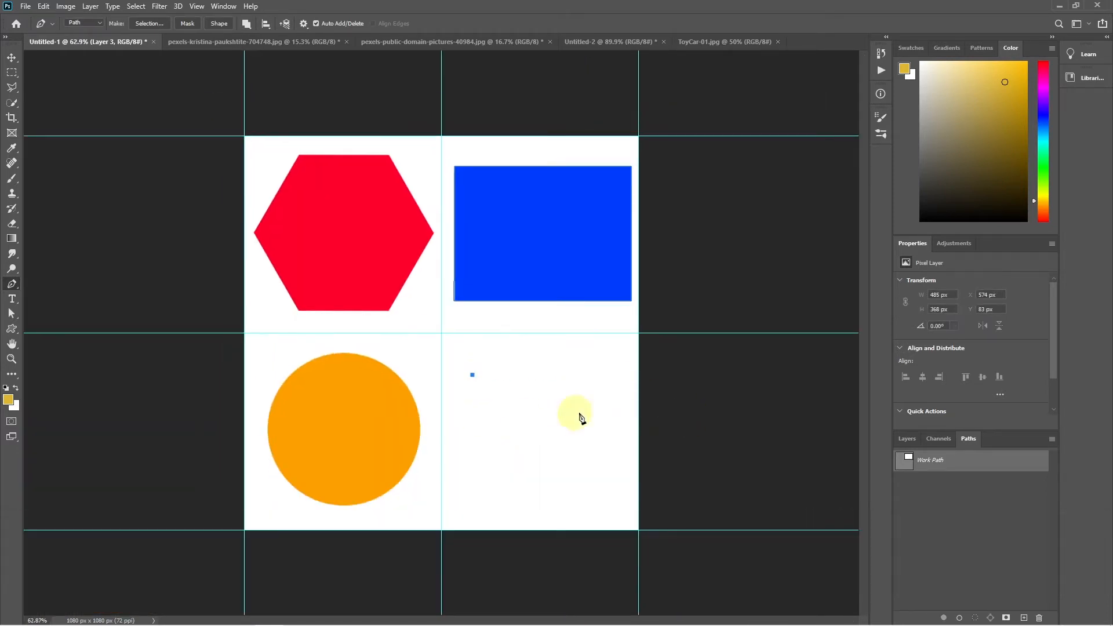
left_click(304, 24)
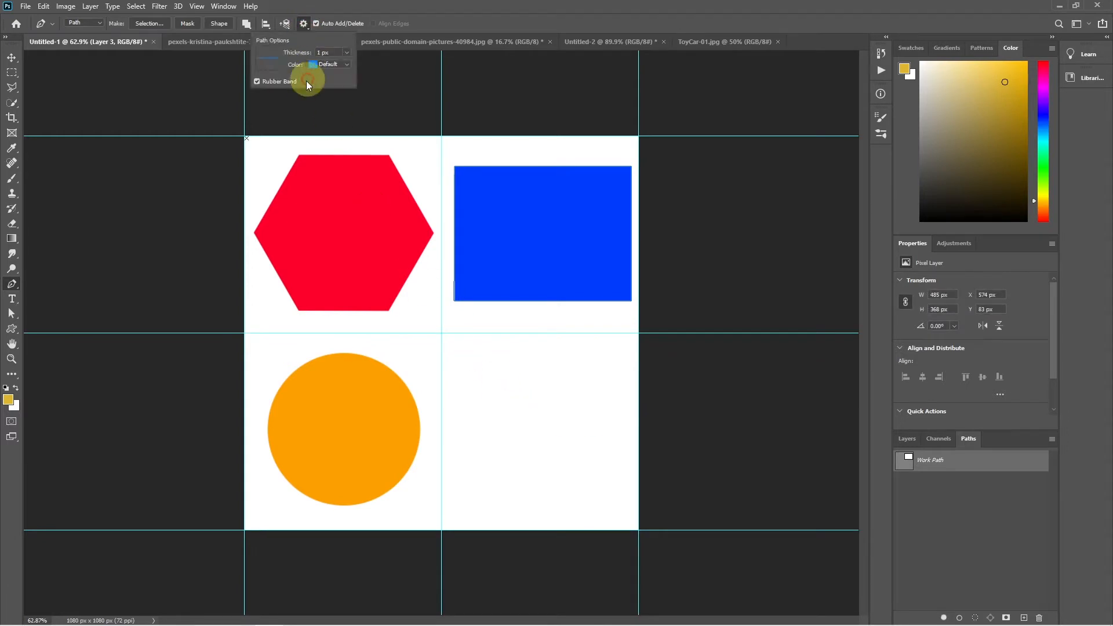
left_click(257, 82)
left_click(308, 21)
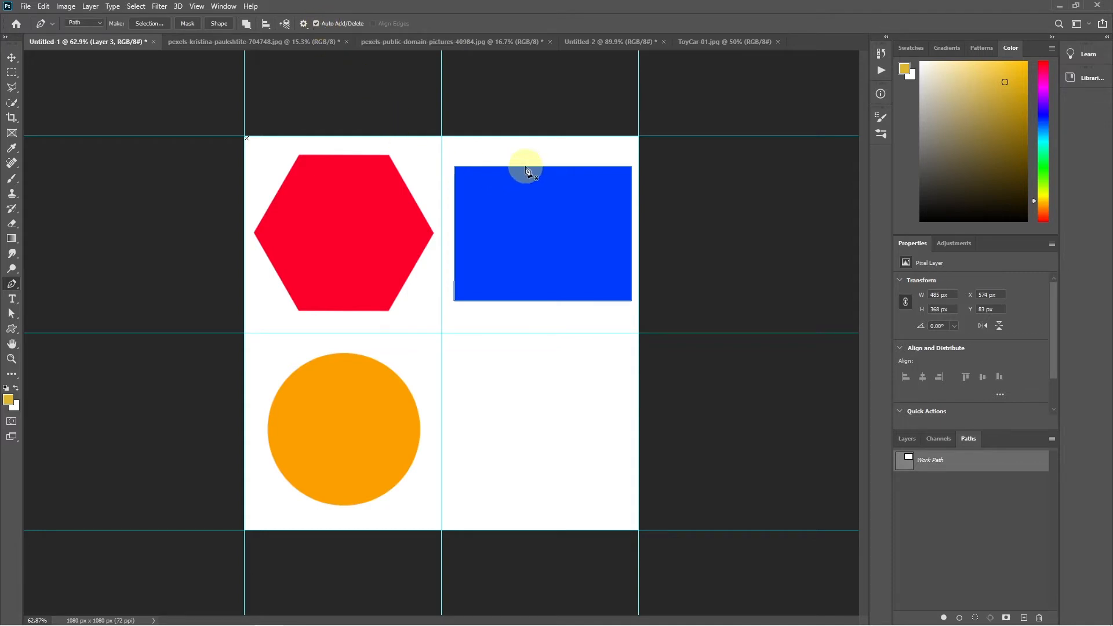
Select the blue rectangle's path and try adding and removing anchor points along its upper edge
left_click(538, 188, "ctrl")
left_click(533, 170)
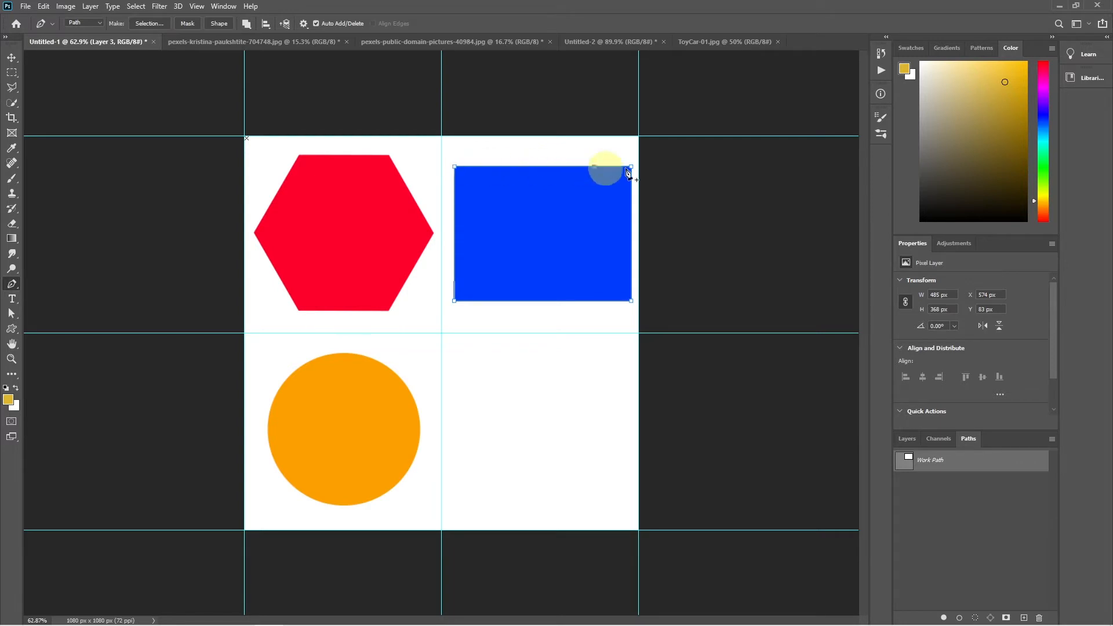
left_click(540, 168)
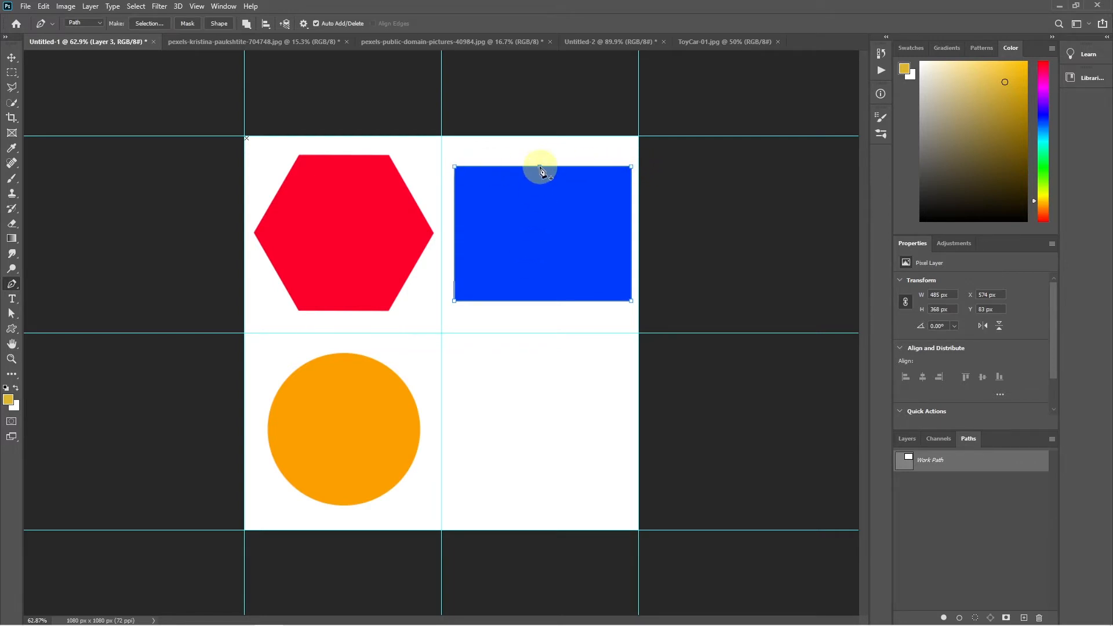
Add an anchor point midway along the rectangle path's upper edge, pull it down into a curve, and remove it
left_click(542, 168)
left_click_drag(542, 167, 543, 227)
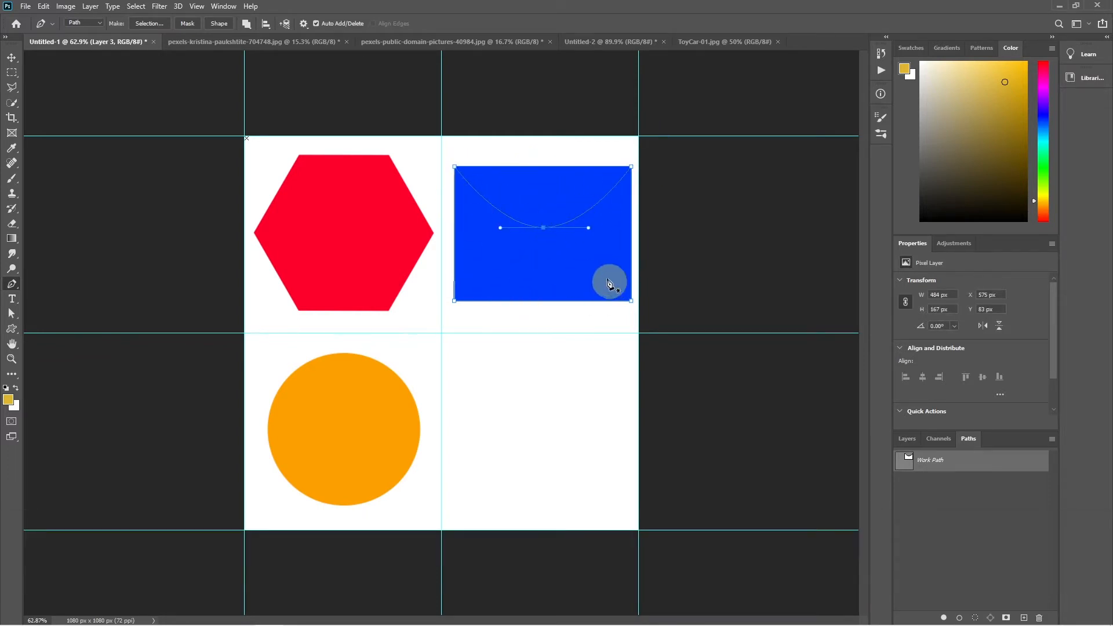
left_click(543, 232)
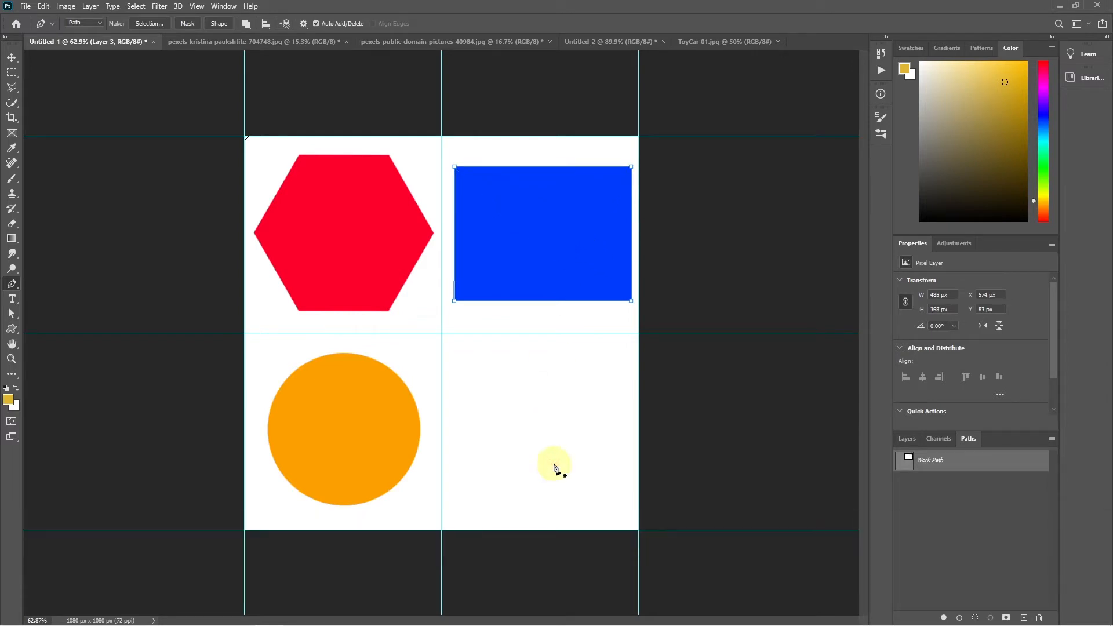
Add another anchor point on the rectangle path's upper edge, delete it, and deselect the work path
left_click(539, 167)
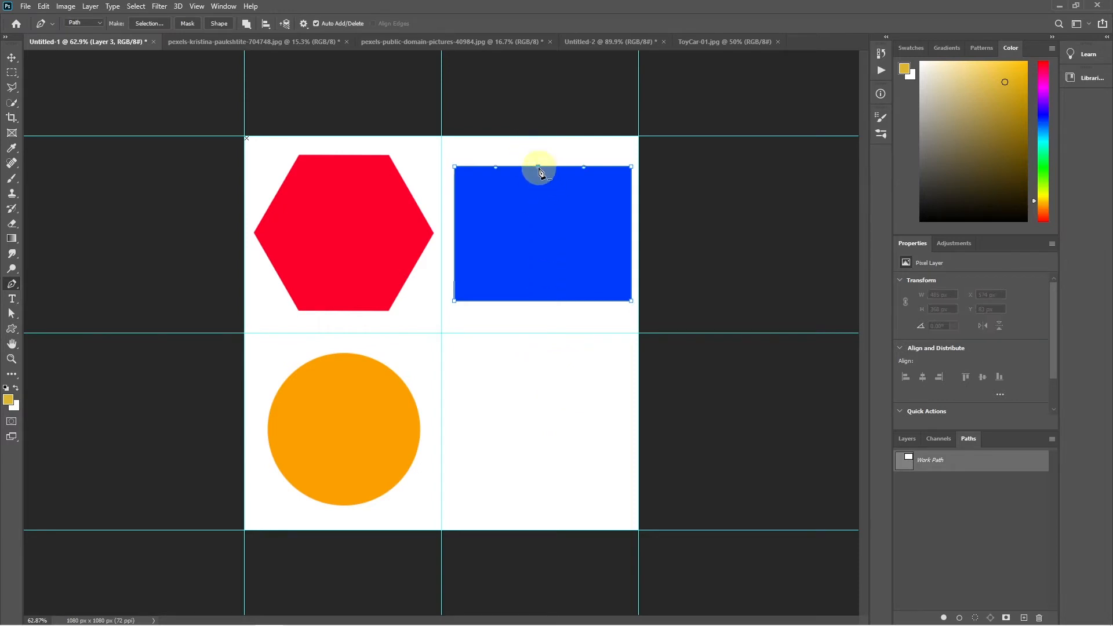
left_click(538, 169)
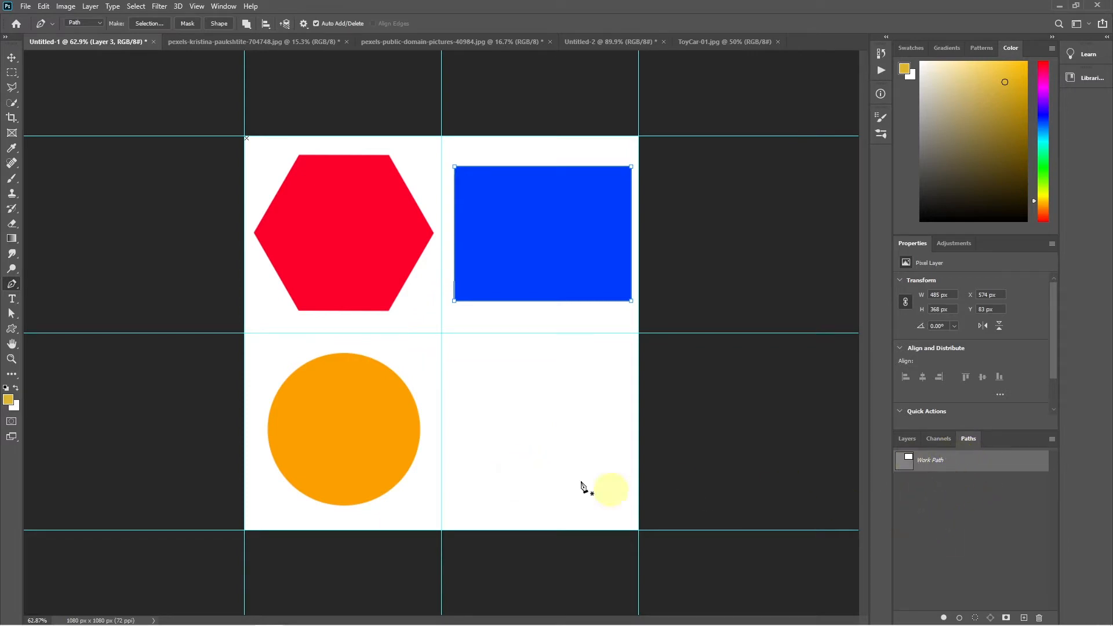
left_click(949, 500)
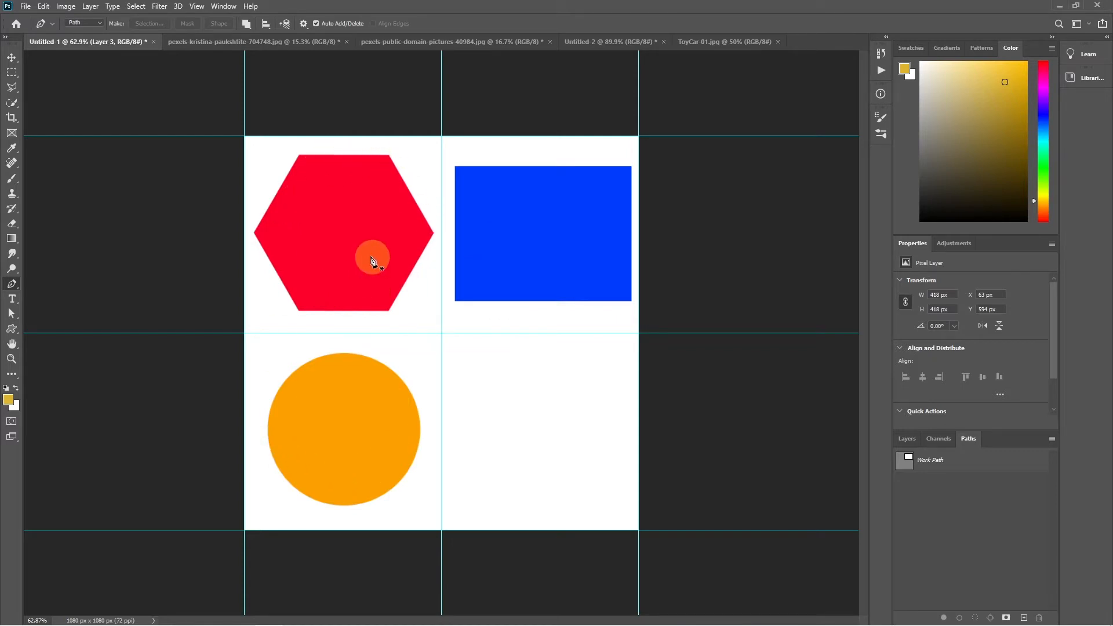
Trace the red hexagon roughly with straight segments as a closed six-point path
left_click(255, 234)
left_click(297, 159)
left_click(392, 154)
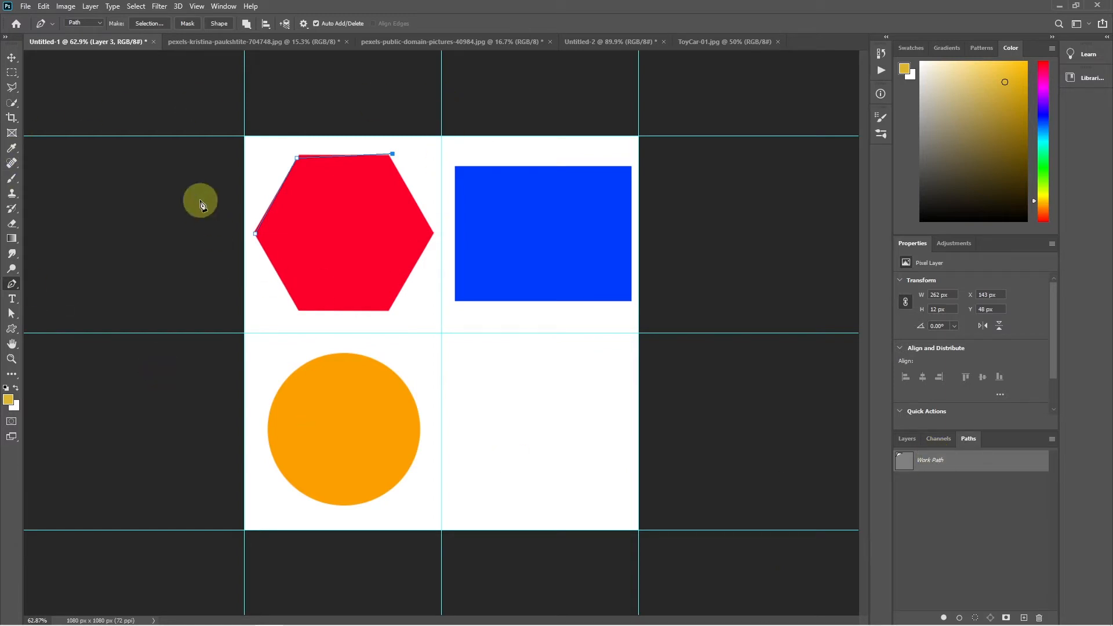
left_click(442, 226)
left_click(384, 312)
left_click(295, 309)
left_click(256, 233)
Draw a four-sided closed path overlapping the lower part of the blue rectangle and the empty area below it
left_click(500, 374)
left_click(511, 251)
left_click(600, 290)
left_click(634, 383)
left_click(500, 374)
Draw a four-sided closed path about 507 by 437 px from the orange circle into the empty quadrant, and deselect the work path
left_click(329, 426)
left_click(402, 327)
left_click(513, 434)
left_click(400, 485)
left_click(328, 428)
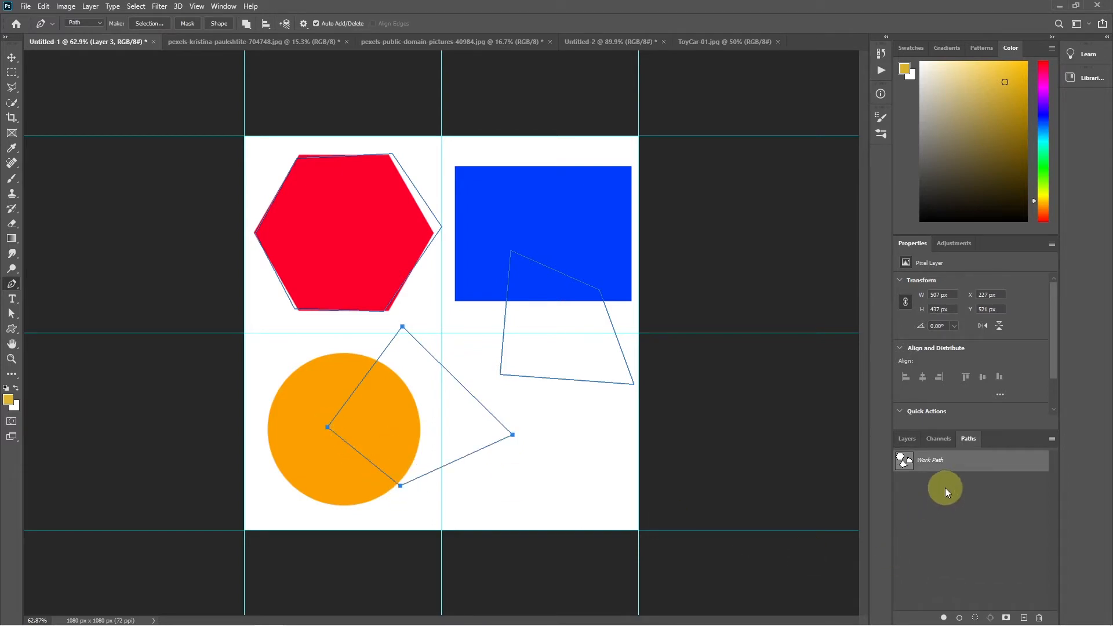
left_click(937, 503)
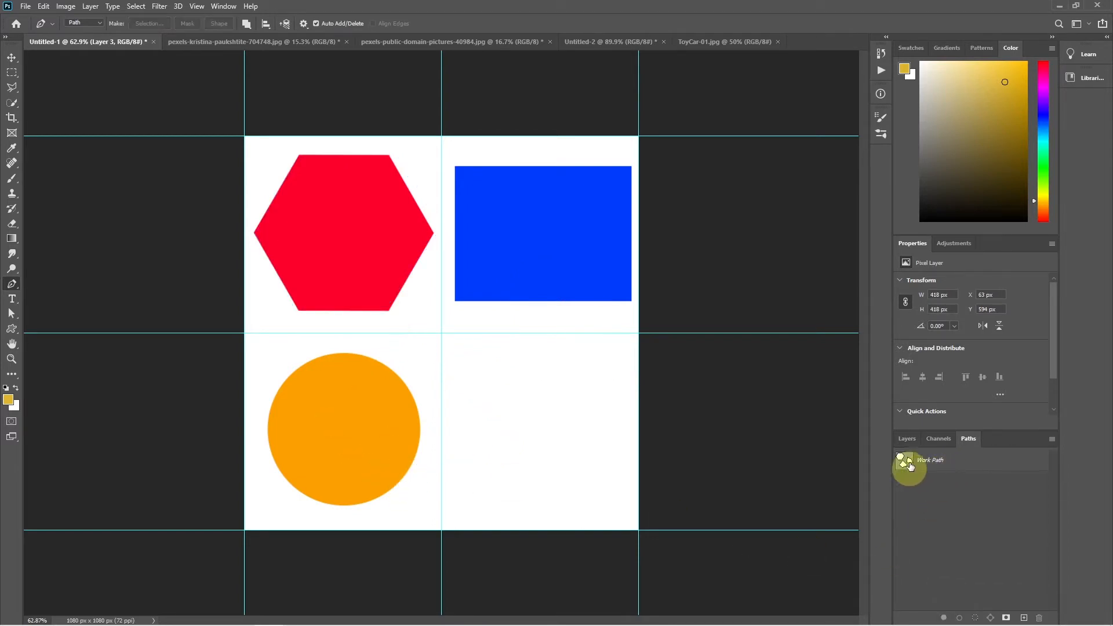
Draw a new four-sided closed work path about 599 by 418 px, spanning the circle, hexagon, rectangle and empty quadrant
left_click(345, 391)
left_click(373, 253)
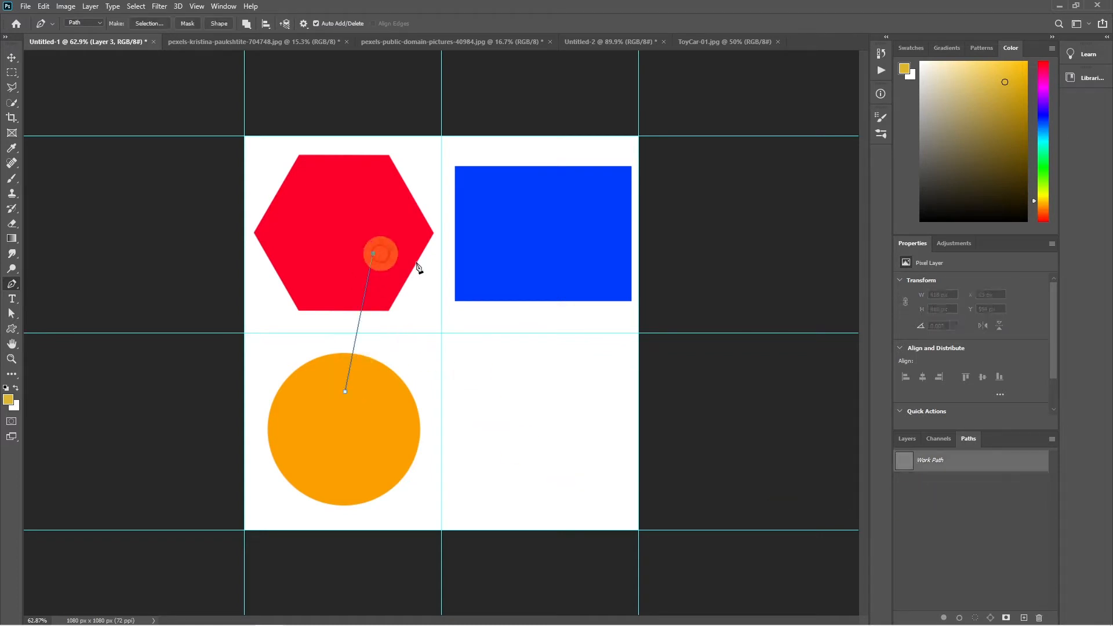
left_click(533, 263)
left_click(564, 406)
left_click(346, 392)
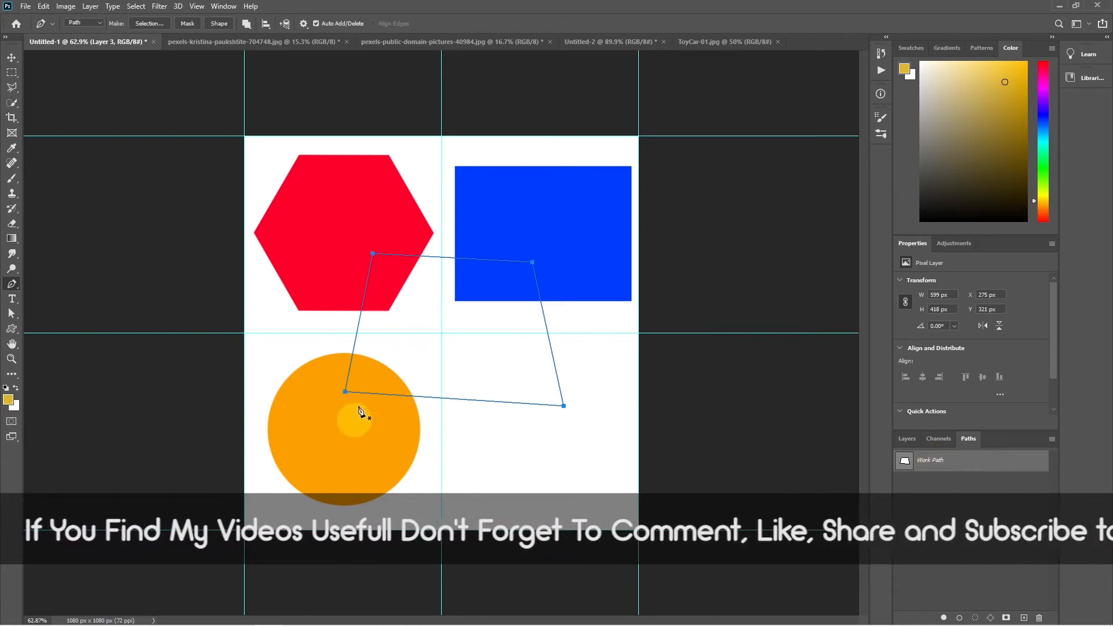
Save the four-sided work path as Path 1, and delete that saved path
double_click(973, 464)
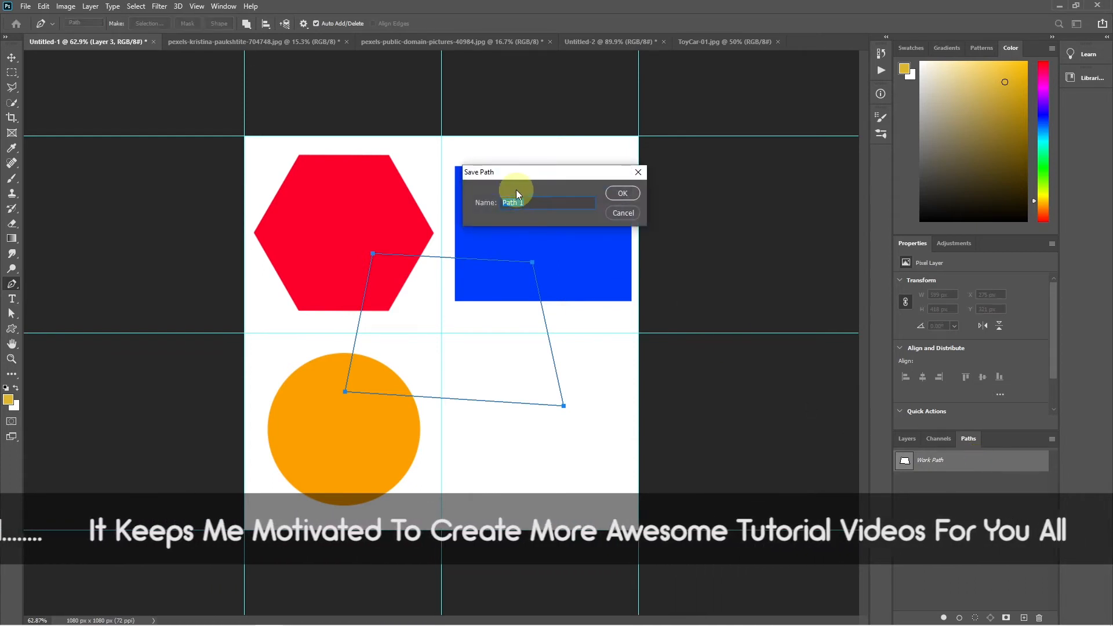
left_click(622, 193)
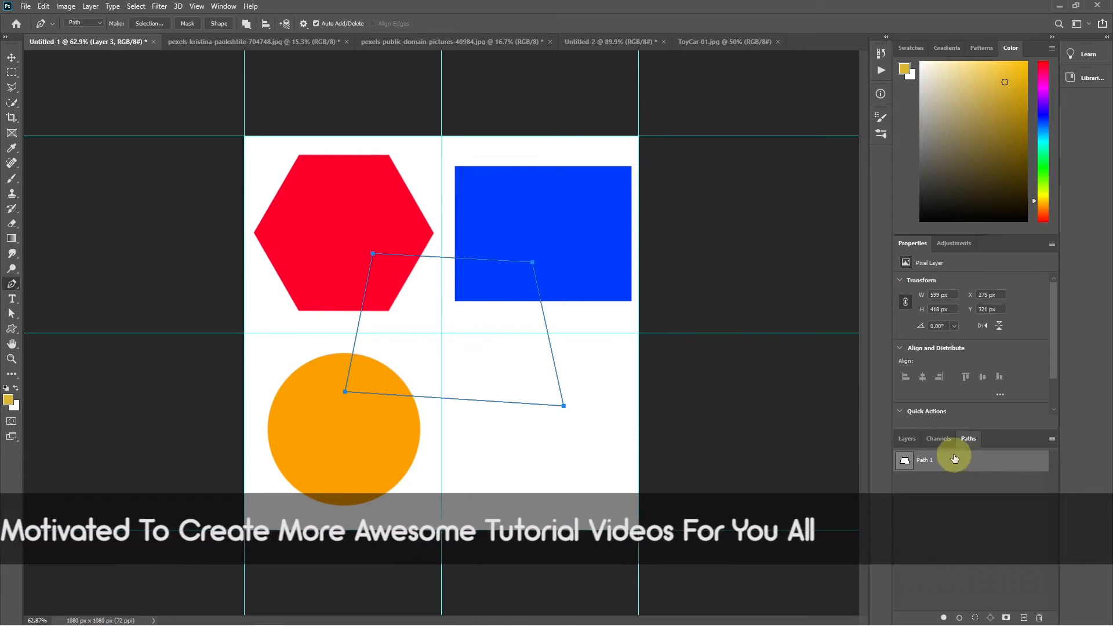
left_click_drag(924, 465, 1039, 617)
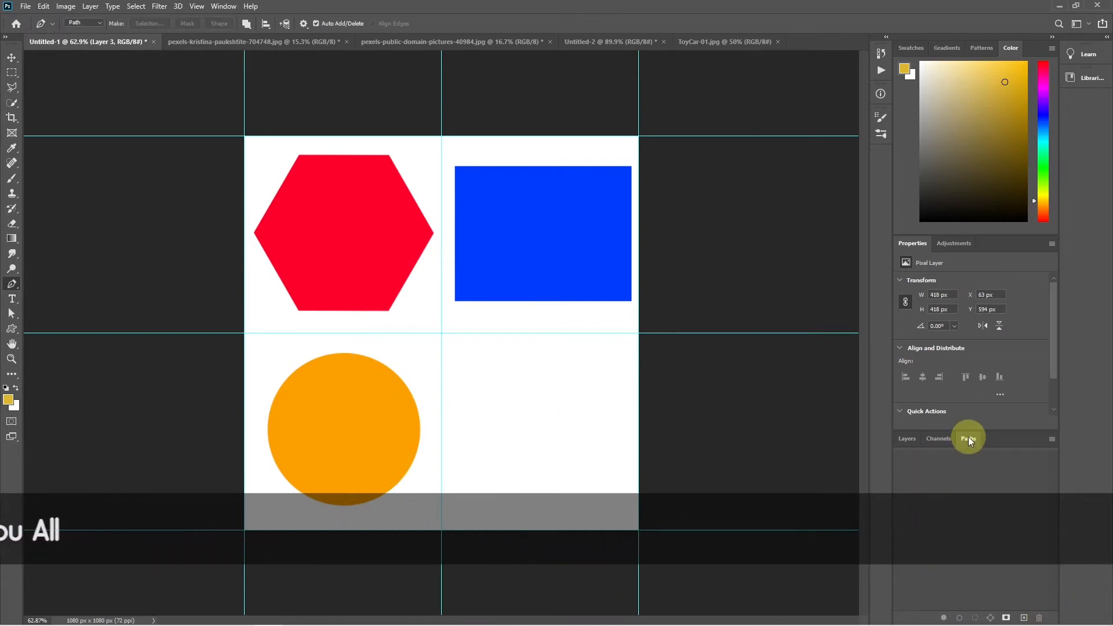
Create a new saved path, draw a closed triangle from the orange circle to the rectangle and empty quadrant in it, and deselect it
left_click(1024, 618)
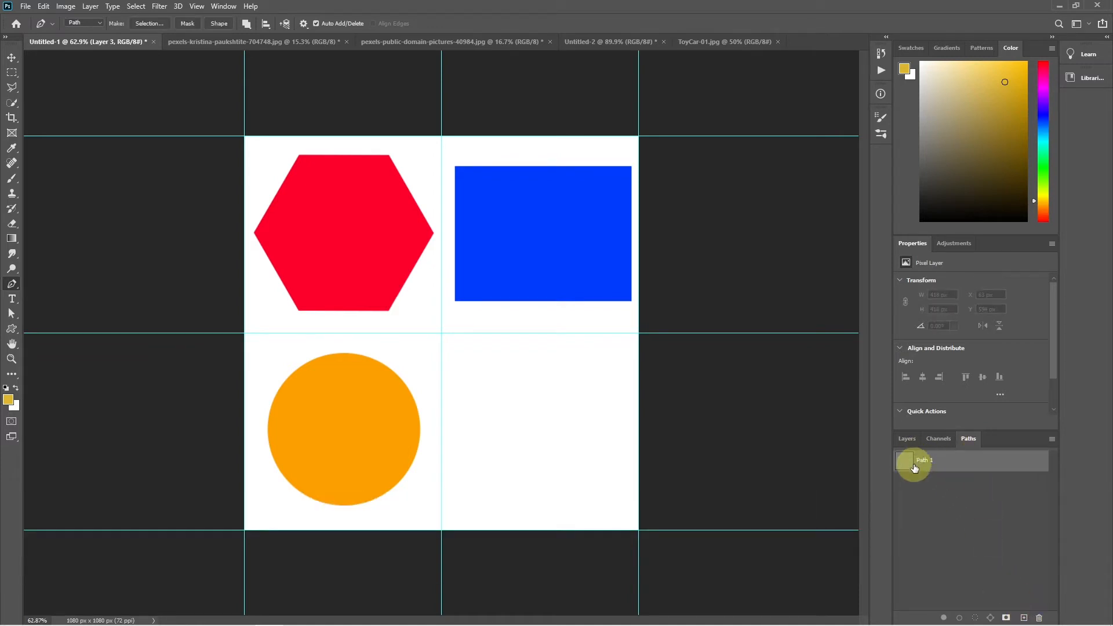
left_click(322, 404)
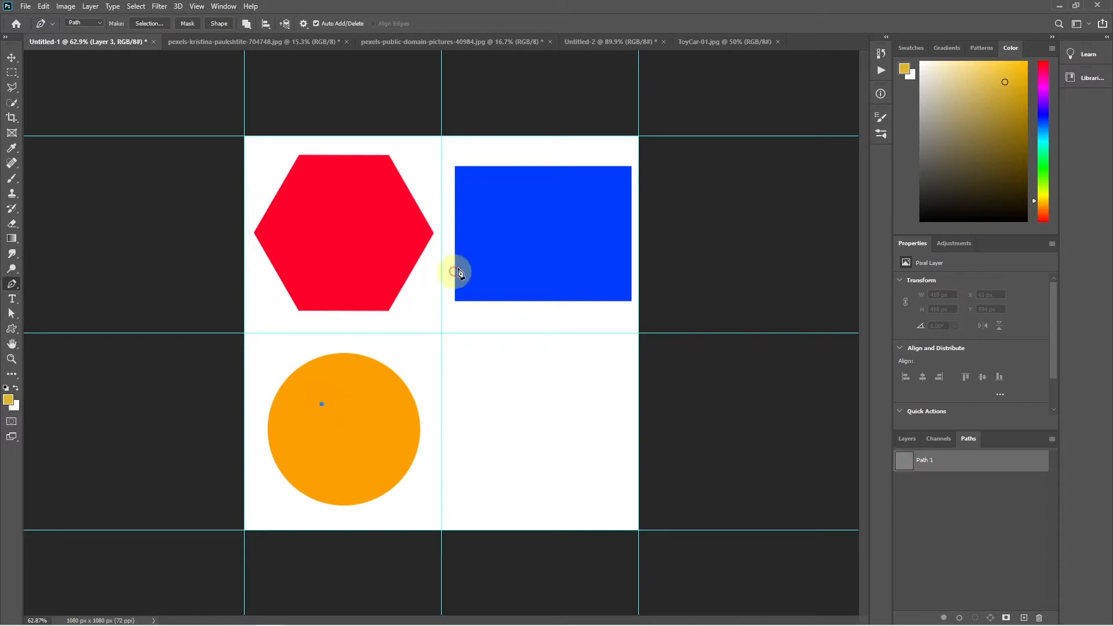
left_click(469, 260)
left_click(567, 432)
left_click(322, 404)
left_click(945, 502)
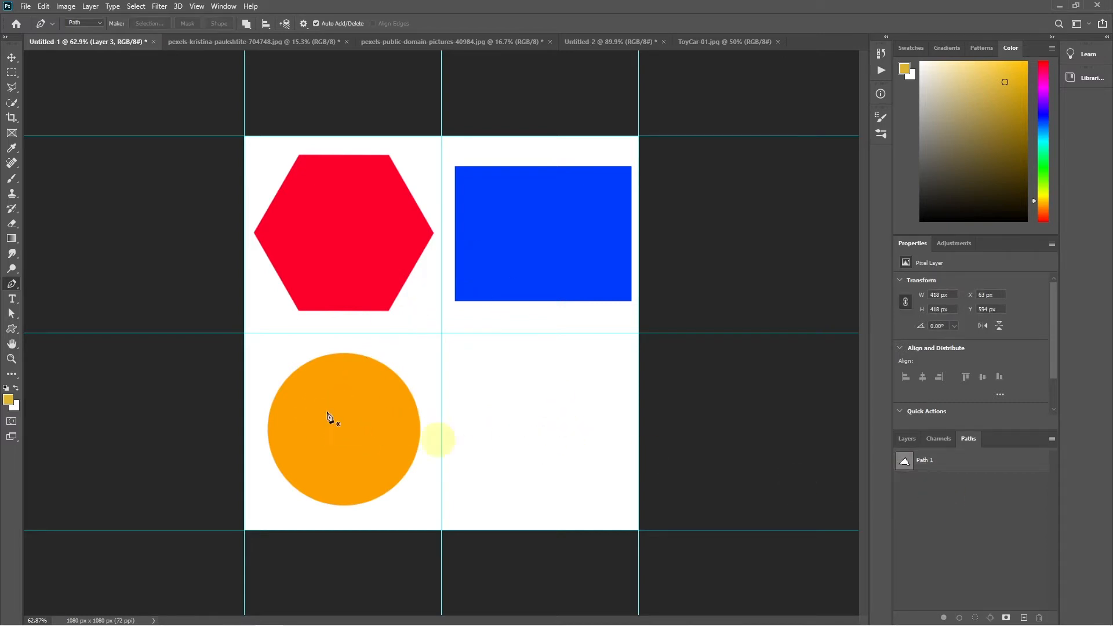
Draw a closed triangular work path about 632 by 334 px across the hexagon, and save it as Path 2
left_click(286, 320)
left_click(360, 211)
left_click(516, 333)
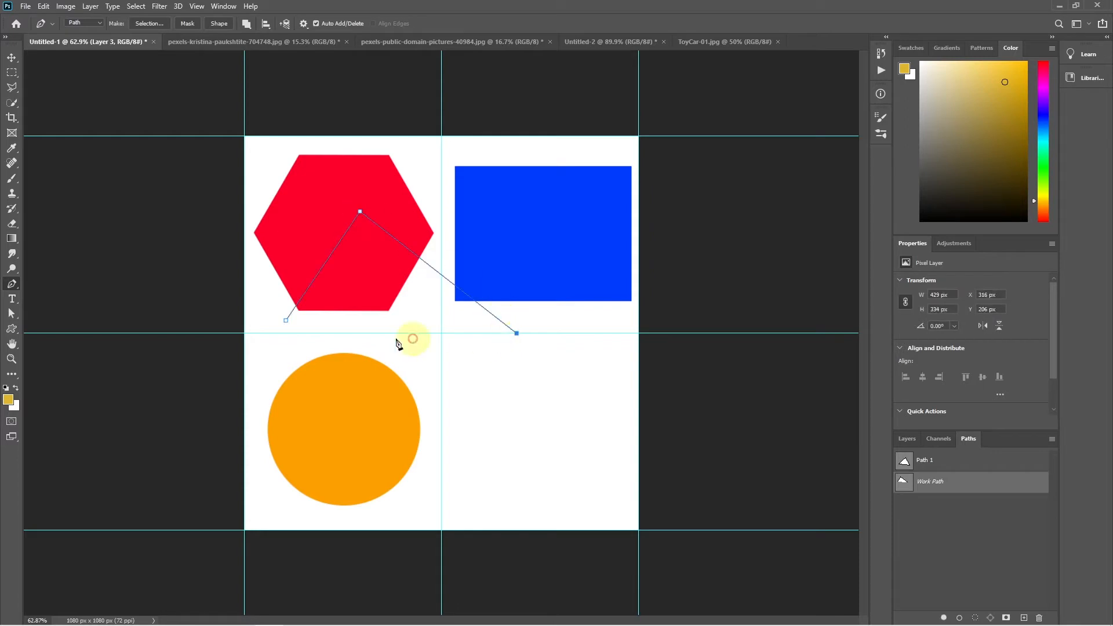
left_click(286, 321)
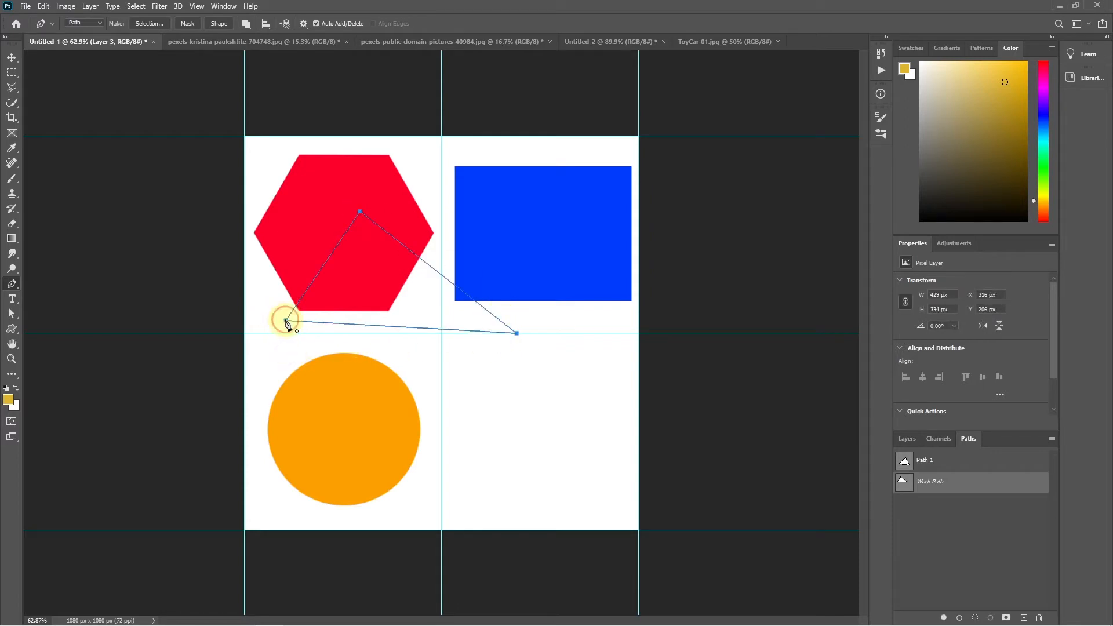
double_click(951, 484)
left_click(619, 198)
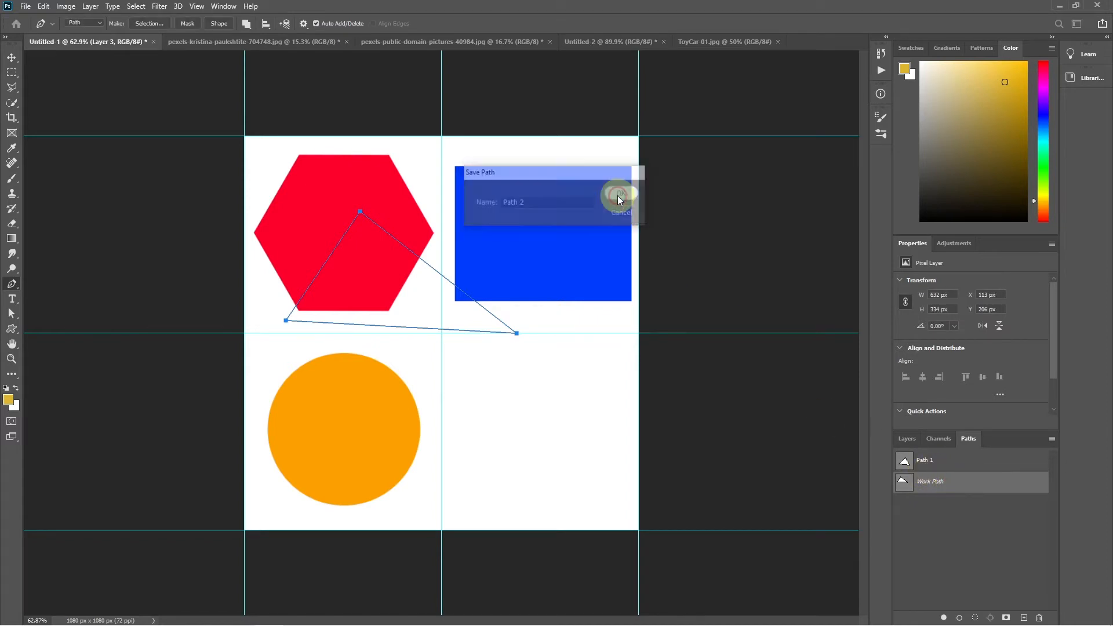
Create another new saved path, draw a closed triangle about 553 by 466 px over the blue rectangle in it, and deselect it
left_click(1024, 618)
left_click(398, 294)
left_click(557, 214)
left_click(600, 384)
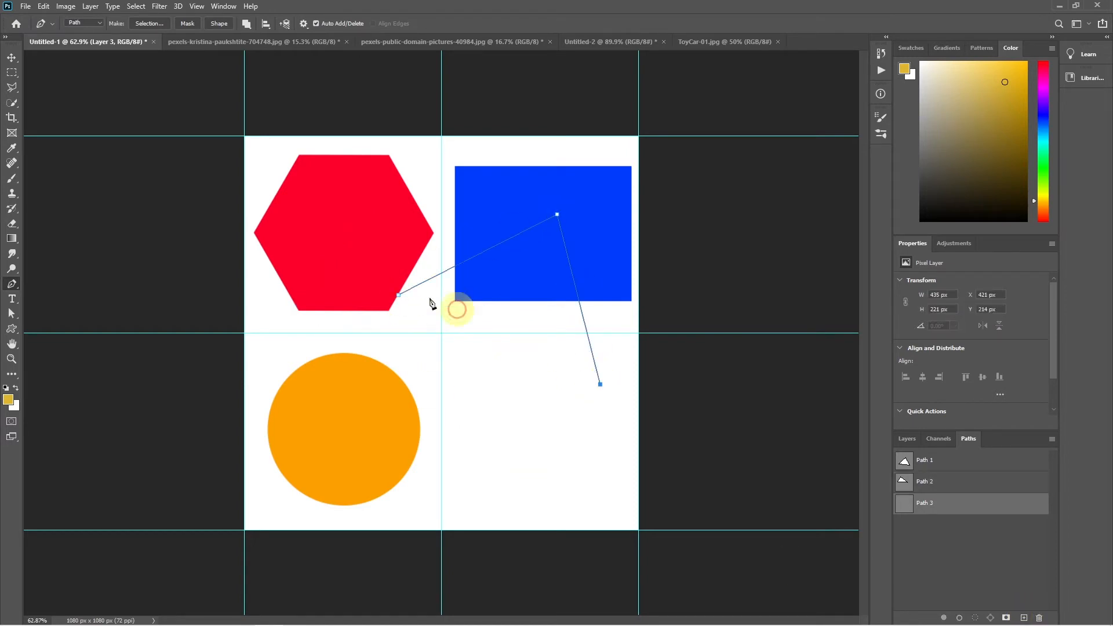
left_click(399, 294)
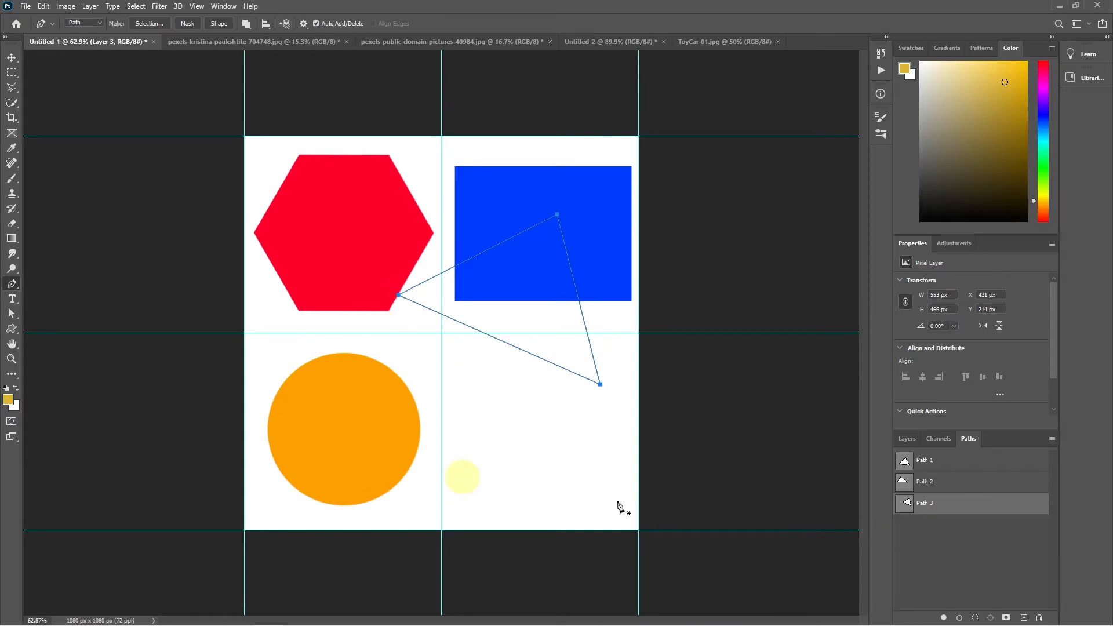
left_click(920, 548)
Draw a closed triangular work path about 440 by 450 px between the circle, hexagon and empty quadrant, and save it as Path 4
left_click(353, 376)
left_click(391, 243)
left_click(513, 407)
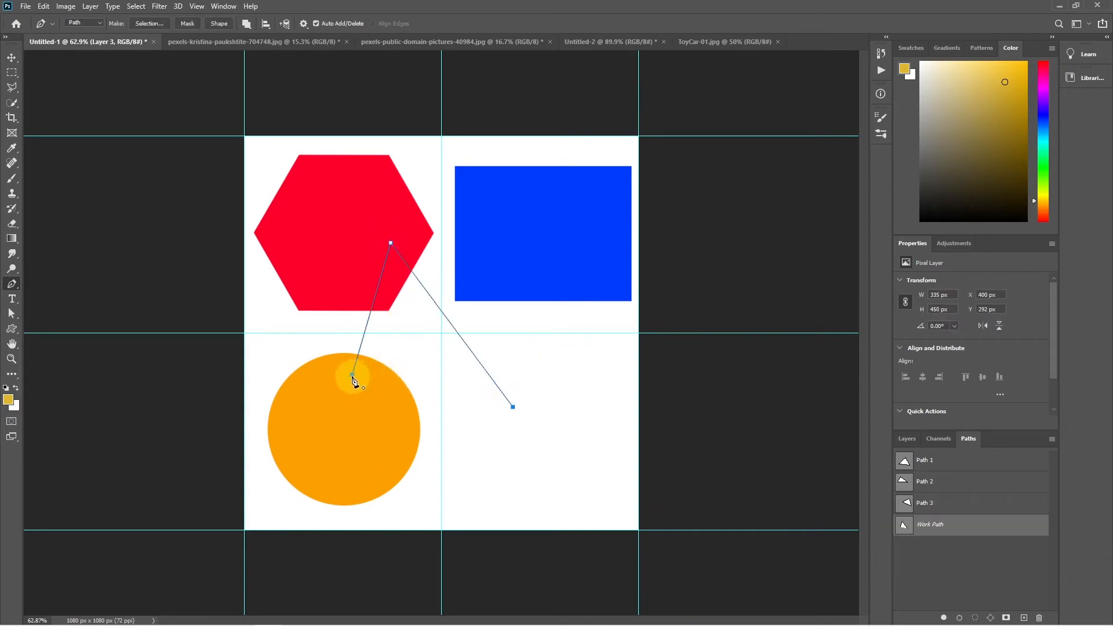
left_click(352, 377)
double_click(967, 534)
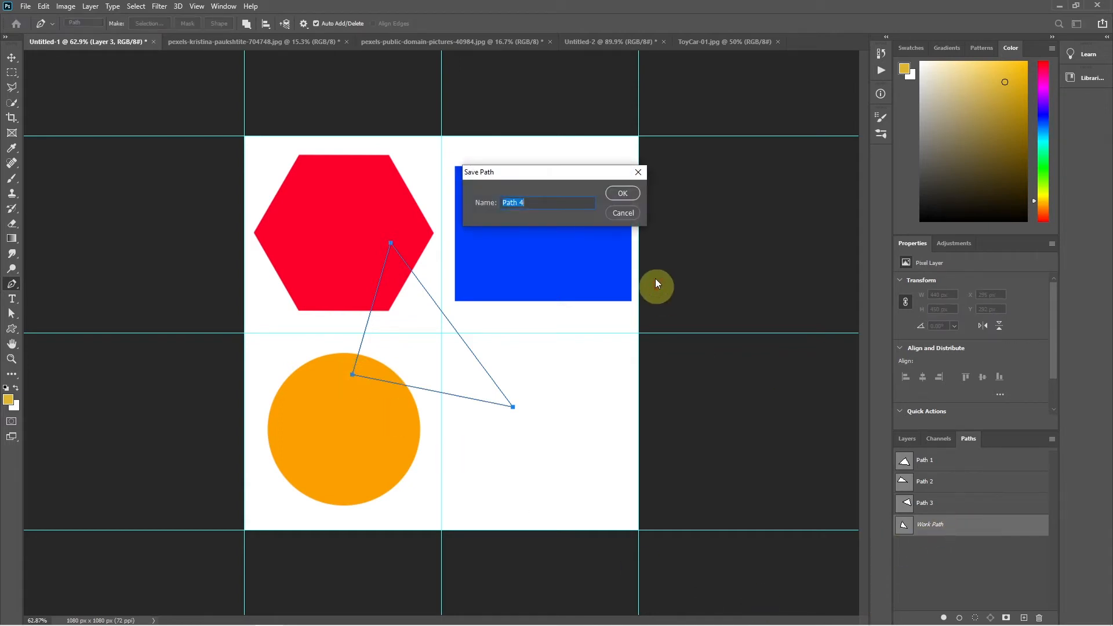
left_click(617, 197)
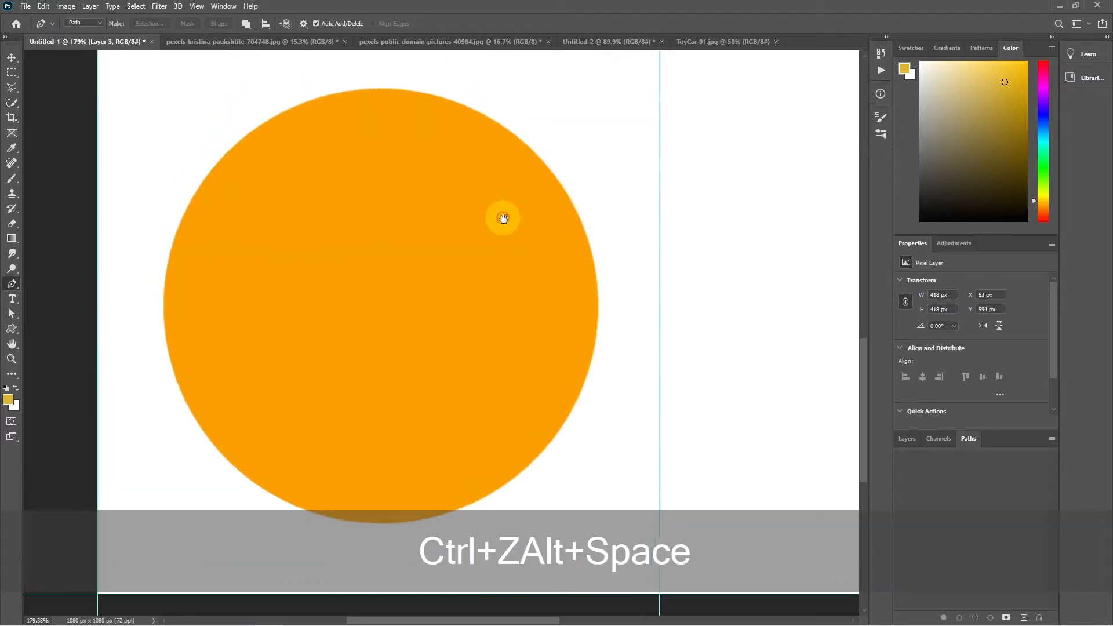
Start a curved work path from the orange circle's topmost point to its right edge, making an arc about 207 by 197 px
left_click_drag(502, 218, 517, 211)
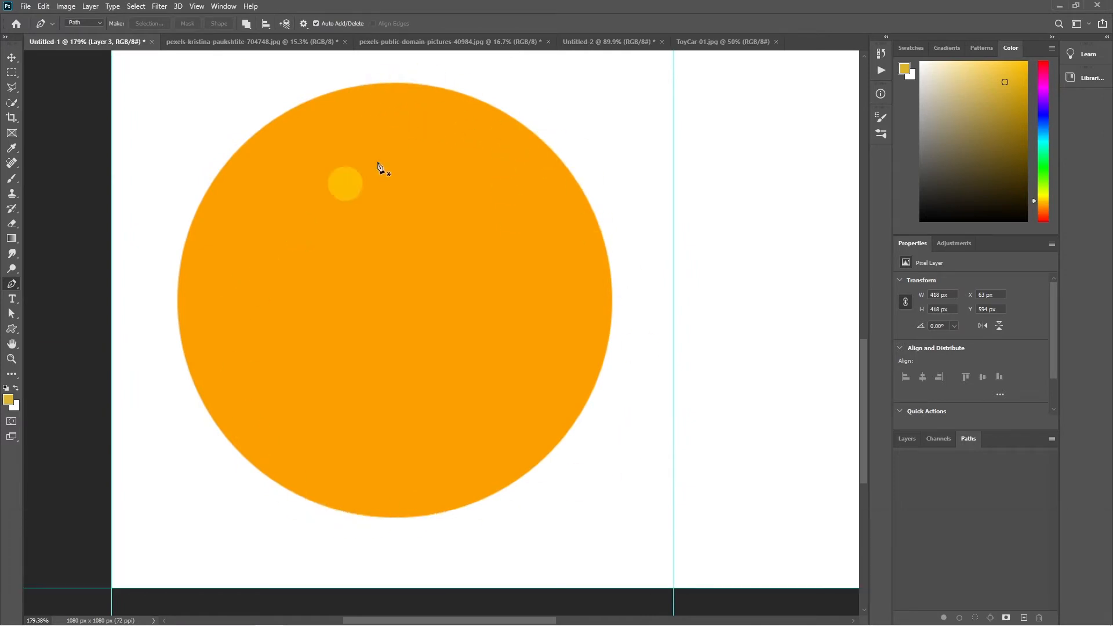
left_click(397, 82)
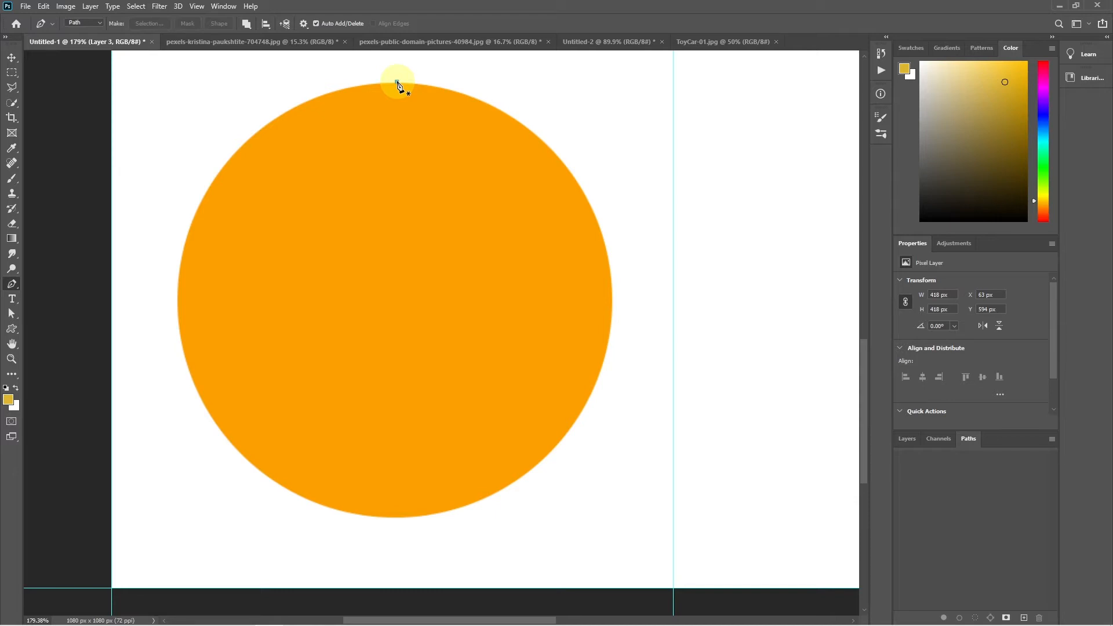
left_click_drag(397, 84, 513, 100)
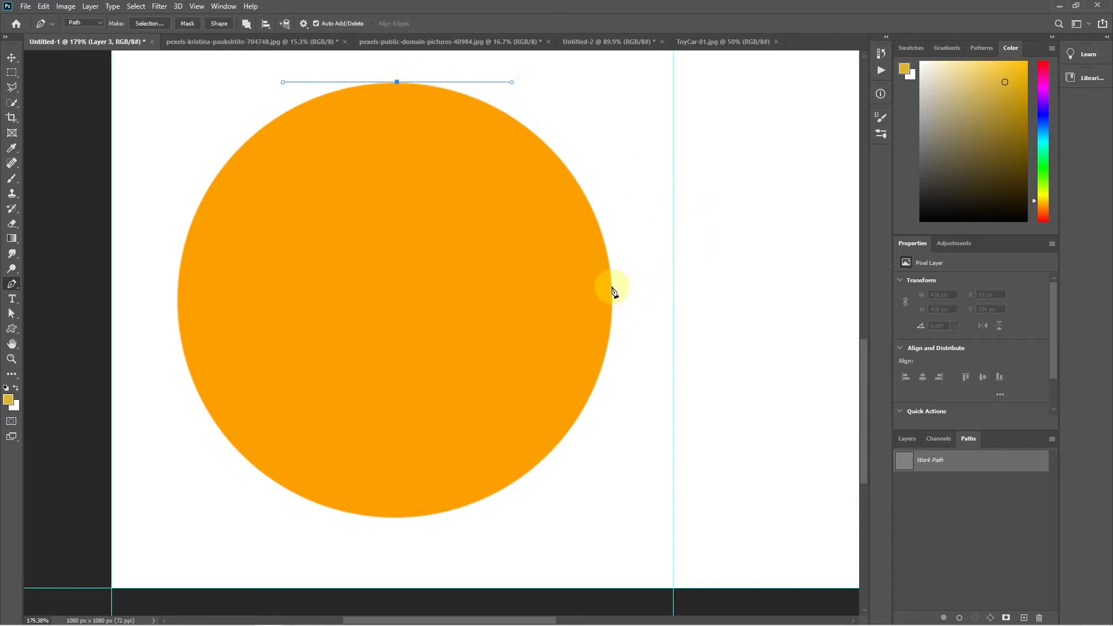
left_click_drag(614, 286, 620, 395)
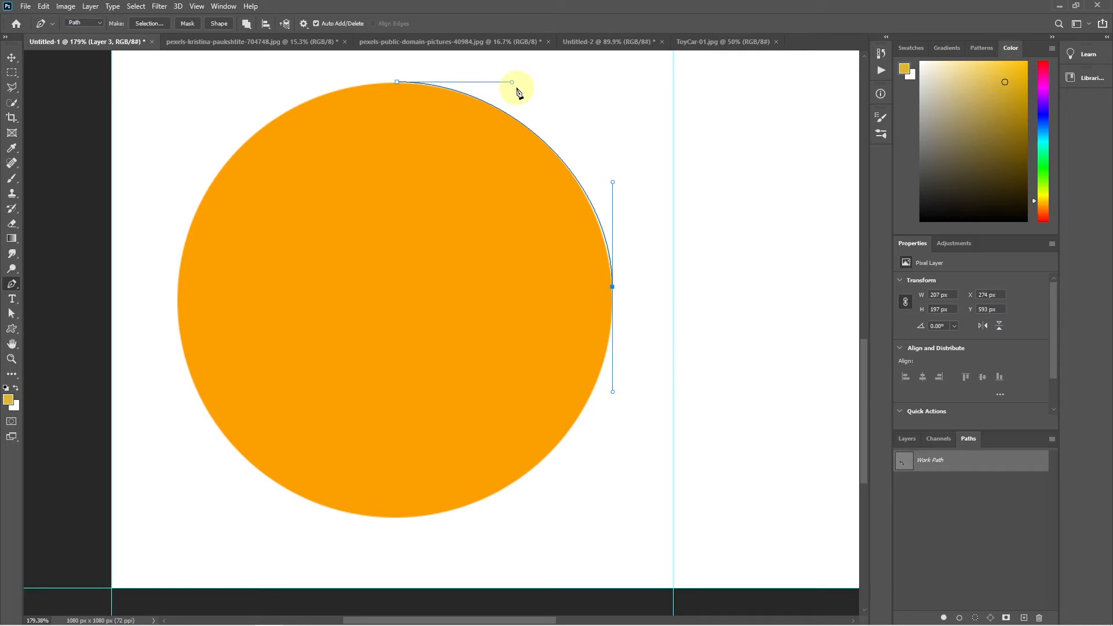
Slightly shorten the top anchor's right handle and lengthen the right anchor's upper handle along the upper-right arc
key("ctrl")
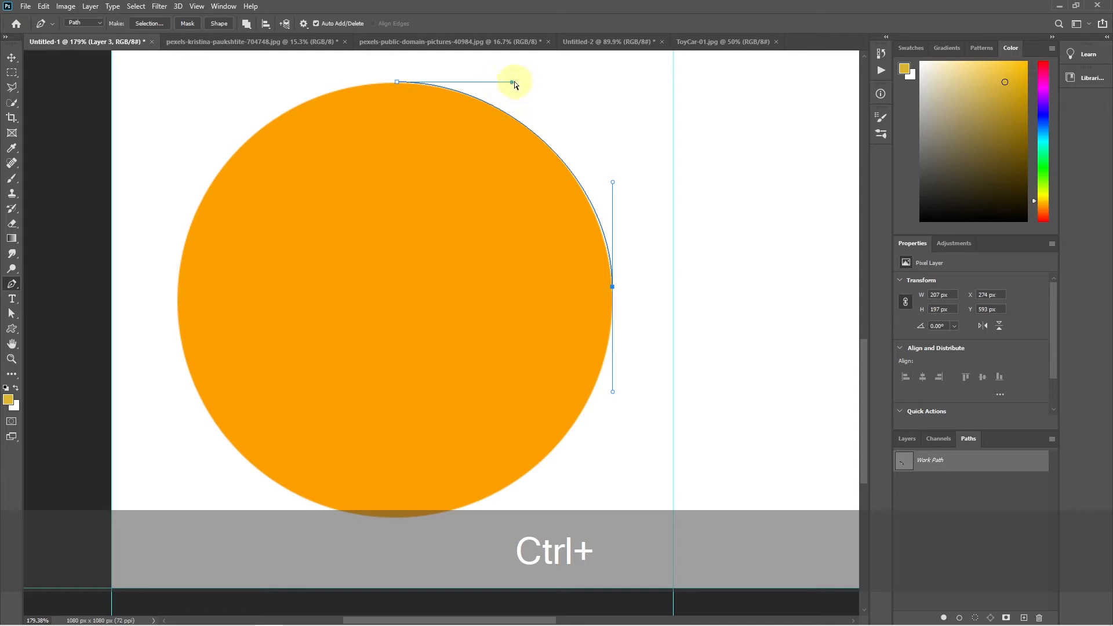
mouse_move(515, 85)
left_mouse_down()
mouse_move(736, 70)
mouse_move(400, 85)
mouse_move(802, 80)
mouse_move(400, 84)
mouse_move(684, 82)
mouse_move(416, 82)
mouse_move(509, 82)
left_mouse_up()
key("shift")
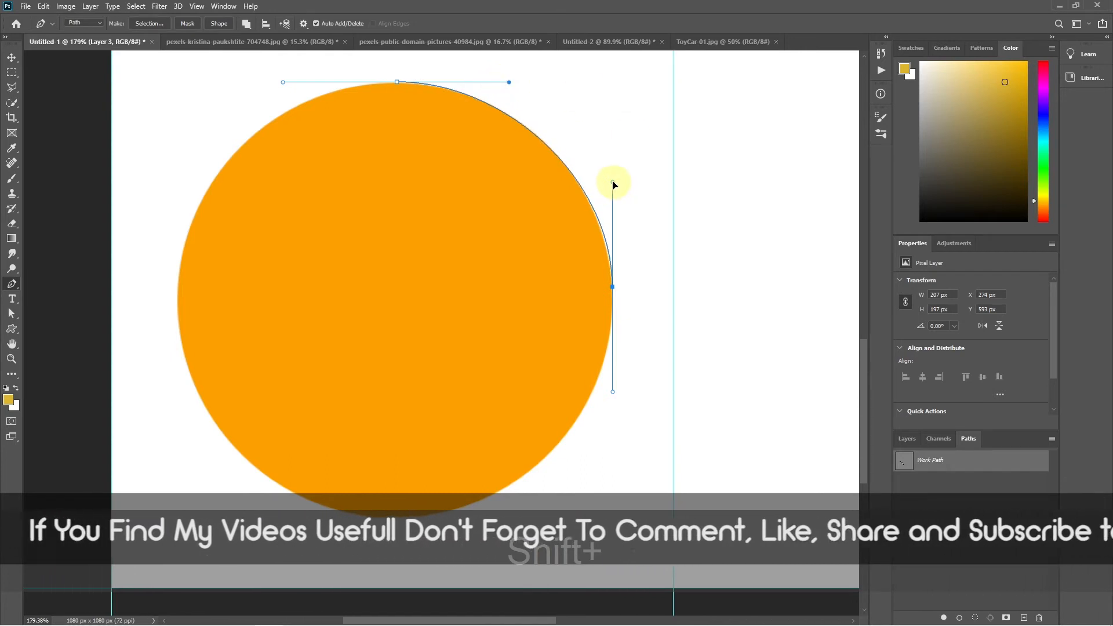
left_click_drag(614, 184, 614, 172)
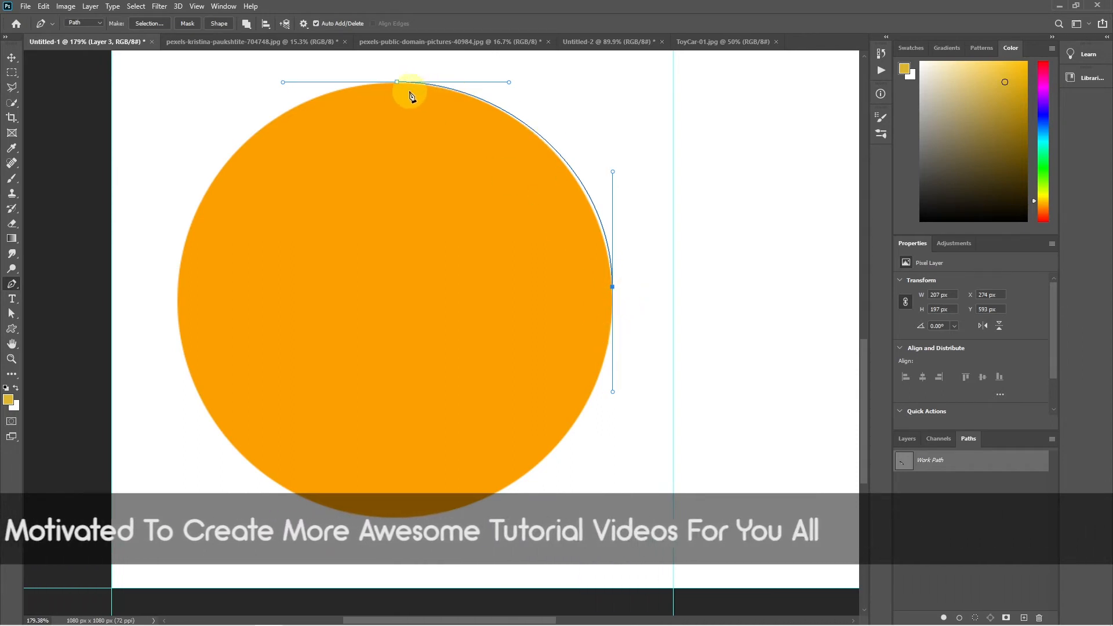
Move the top and right anchor points slightly down and nudge the right one inward to fit the circle's edge
left_click_drag(396, 82, 397, 84)
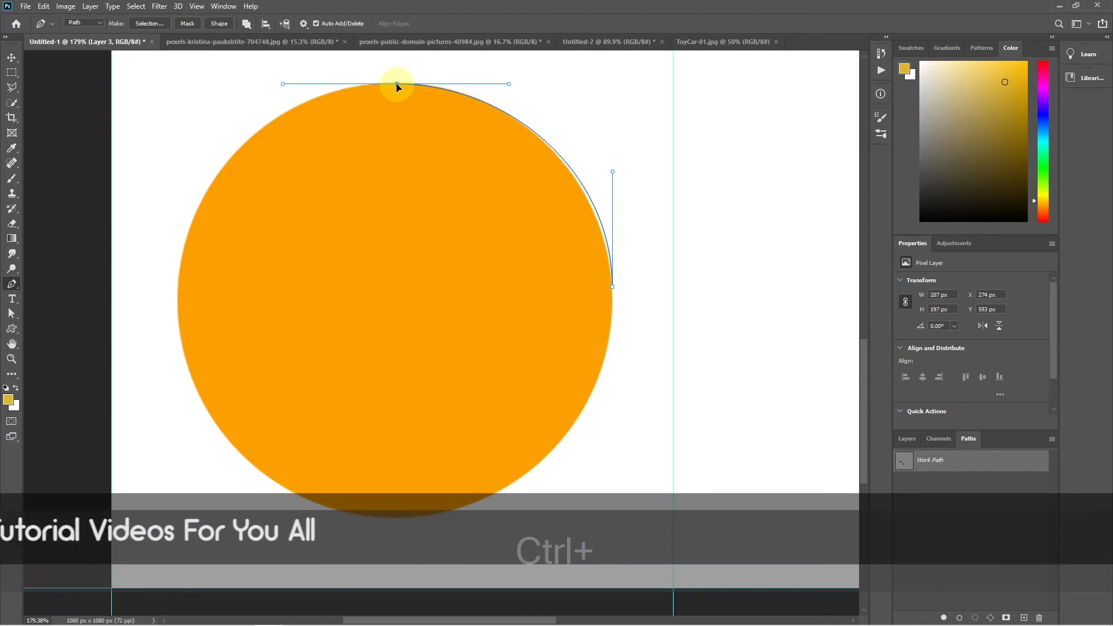
left_click(613, 286, "ctrl")
left_click(612, 287, "ctrl")
left_click_drag(607, 291, 612, 294)
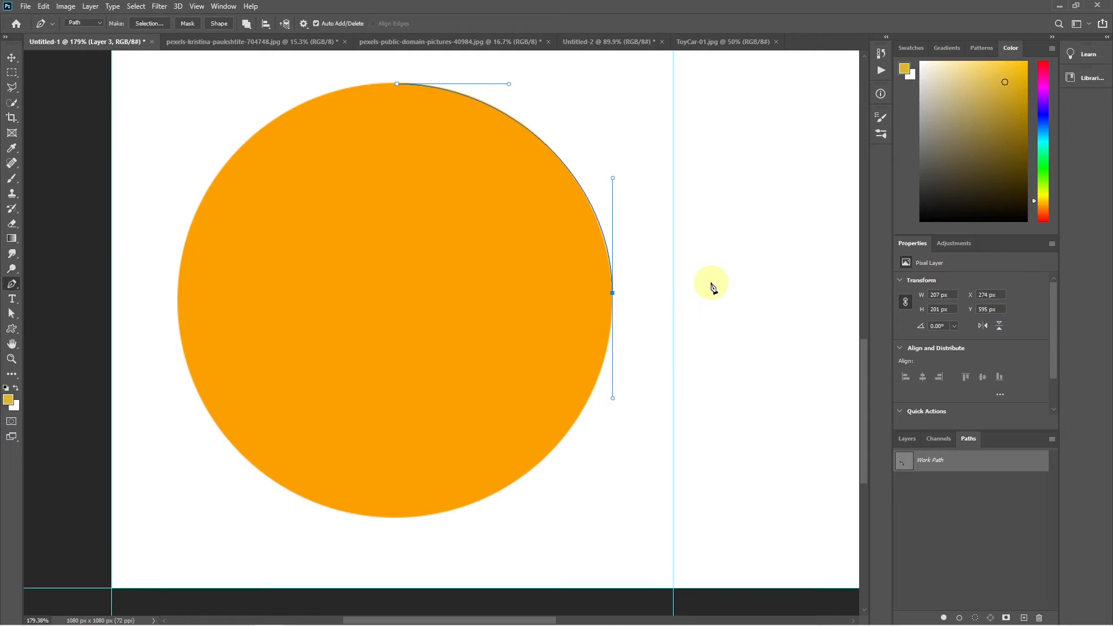
key("Left")
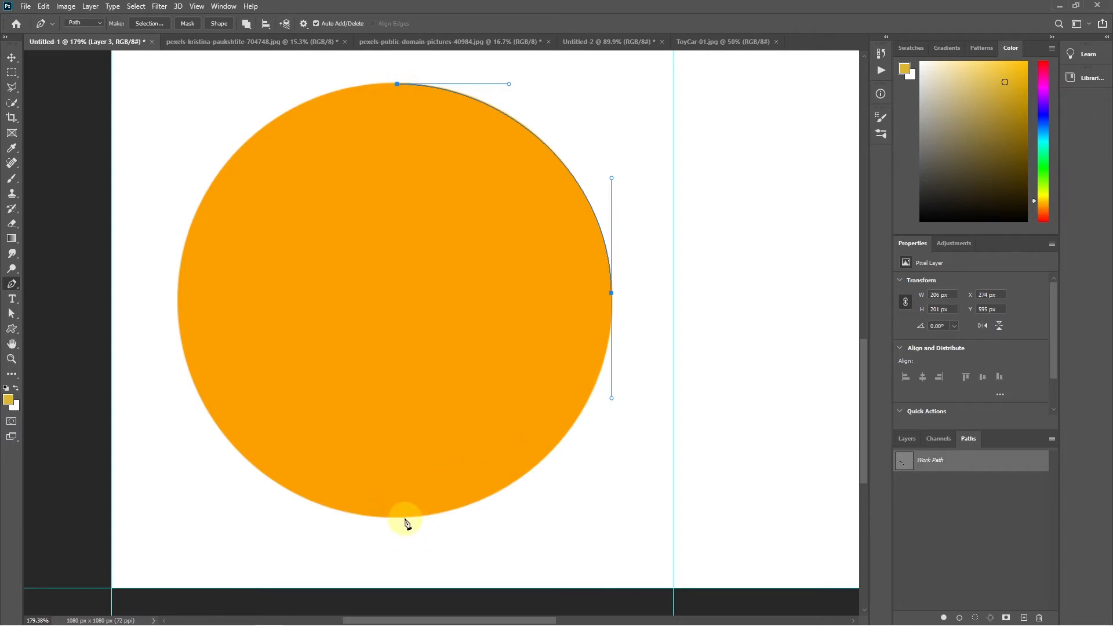
Add smooth anchor points at the circle's bottom and left edges, and close the path at the top anchor, about 417 by 417 px
left_click_drag(405, 517, 269, 518)
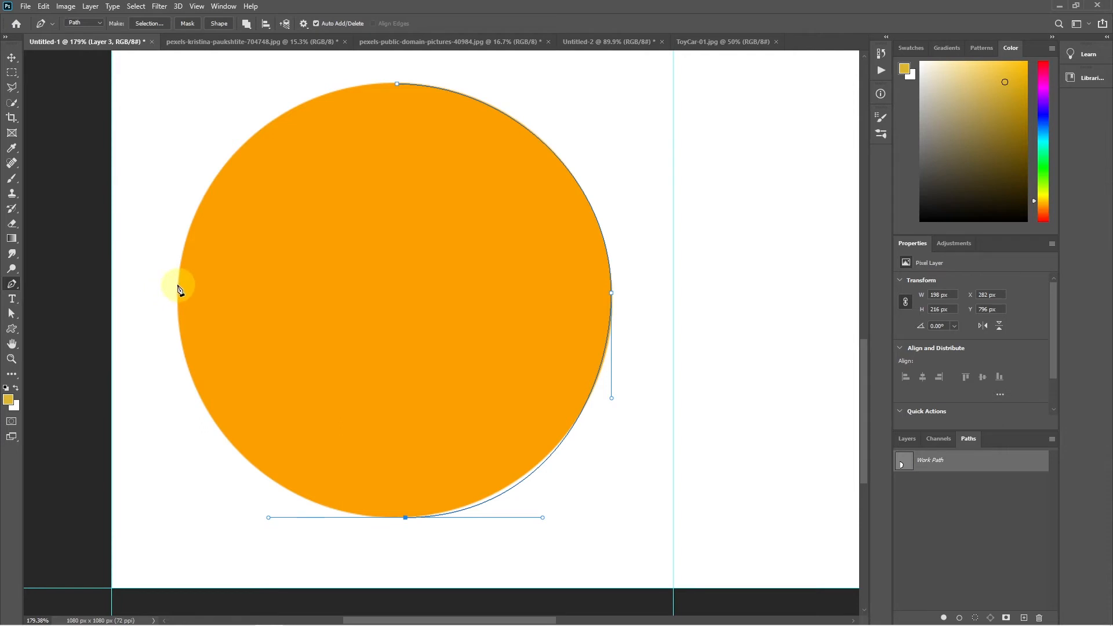
left_click_drag(178, 286, 197, 145)
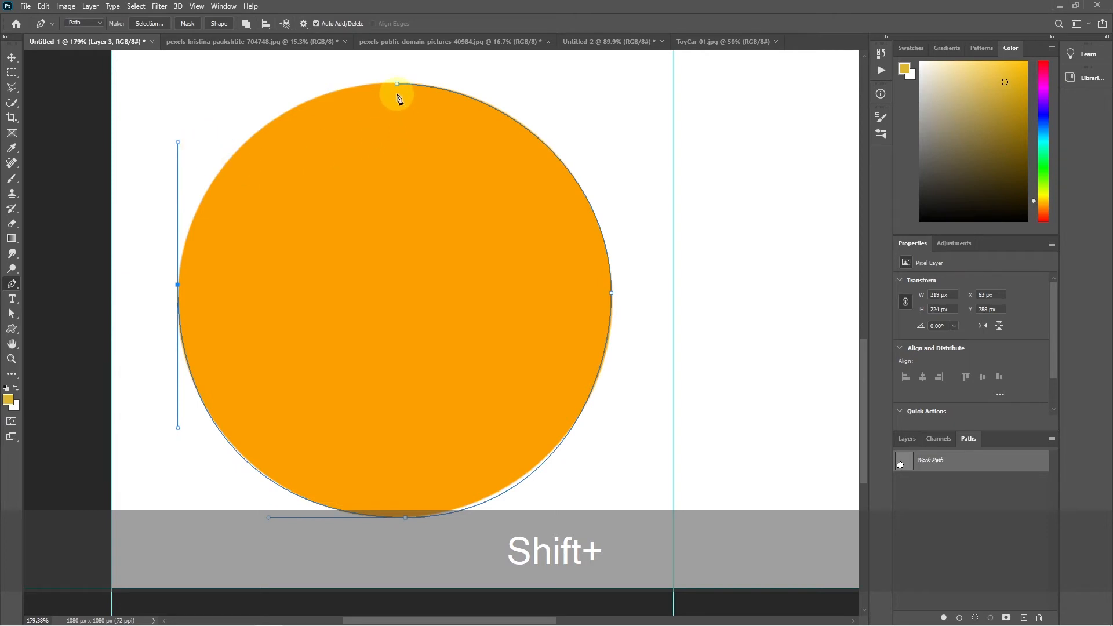
left_click_drag(397, 84, 397, 84)
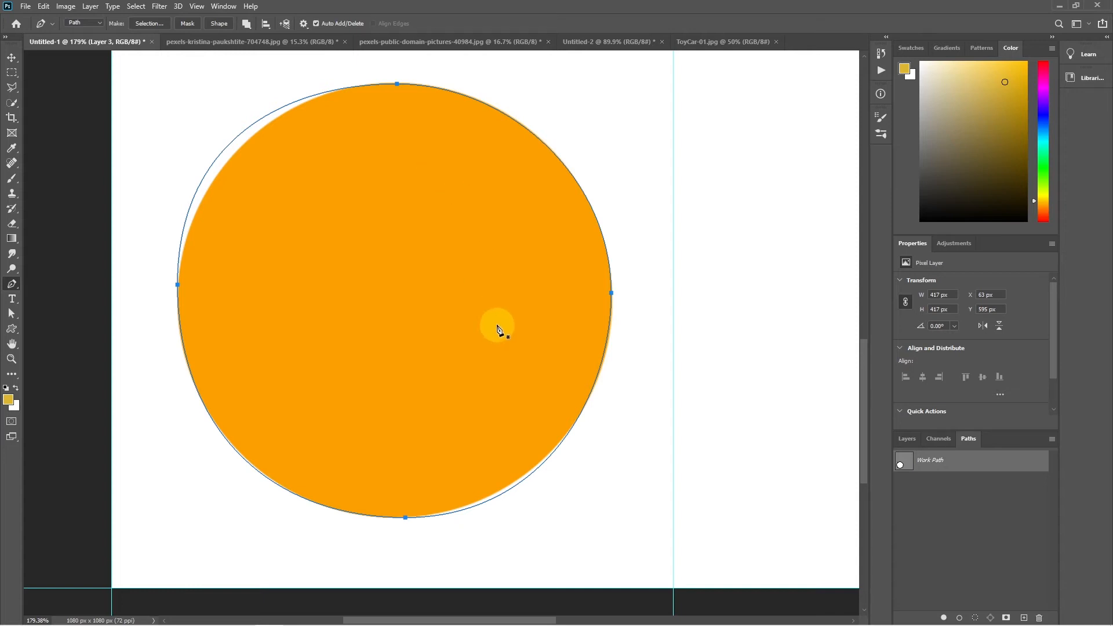
Shorten the left anchor's upper handle to bring the upper-left arc closer to the circle's edge
key("ctrl")
left_click(178, 285, "ctrl")
left_click_drag(179, 147, 181, 178)
Lengthen the top anchor's left handle and the left anchor's upper handle to bulge the upper-left arc outward
left_click(397, 85, "ctrl")
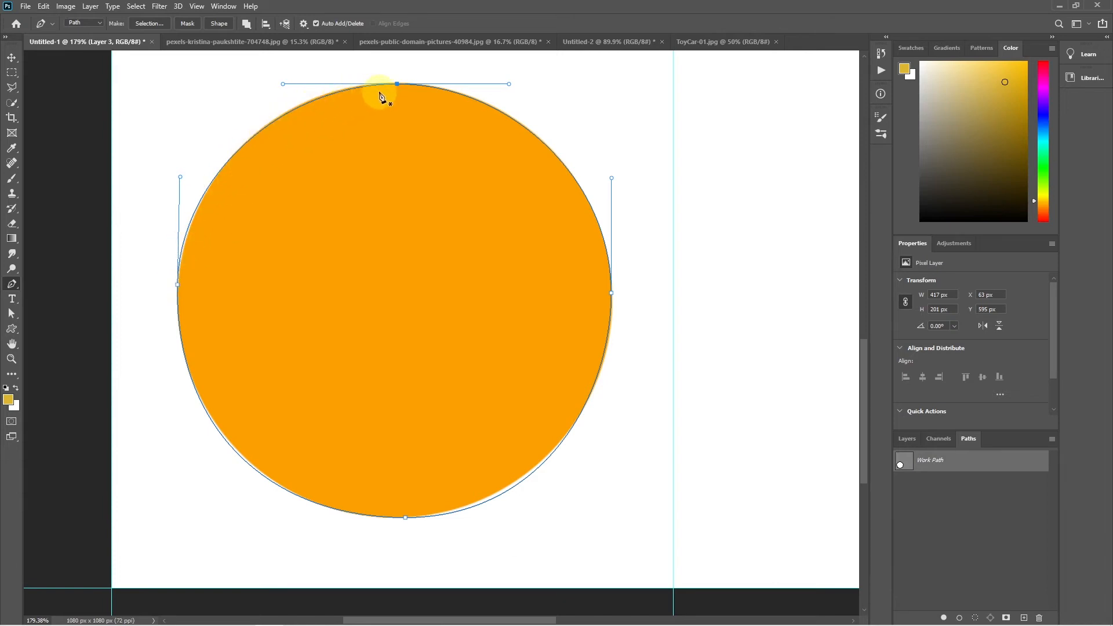
left_click_drag(283, 85, 242, 82)
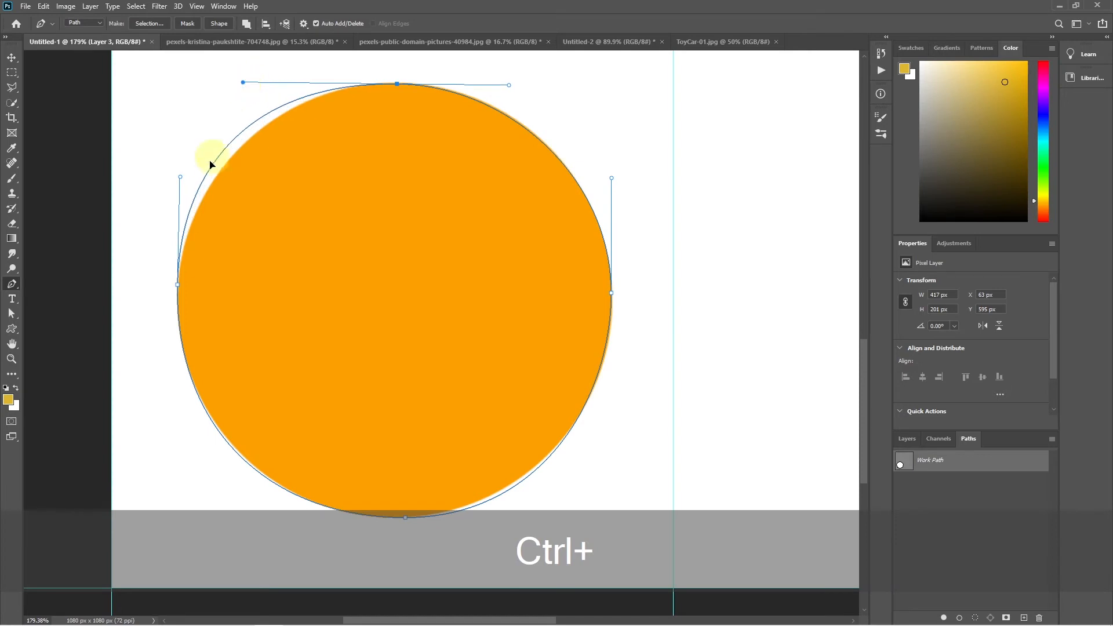
left_click_drag(180, 177, 179, 117)
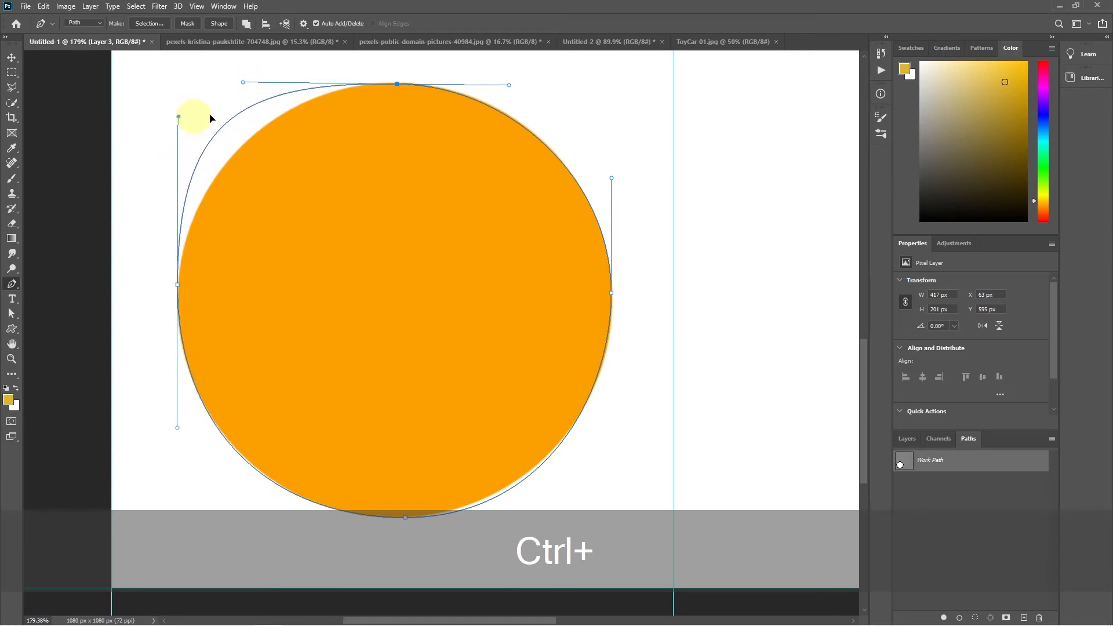
Shorten both handles of the upper-left arc, and move the left anchor point slightly inward to X 64 px
left_click_drag(243, 83, 337, 83)
left_click(178, 117)
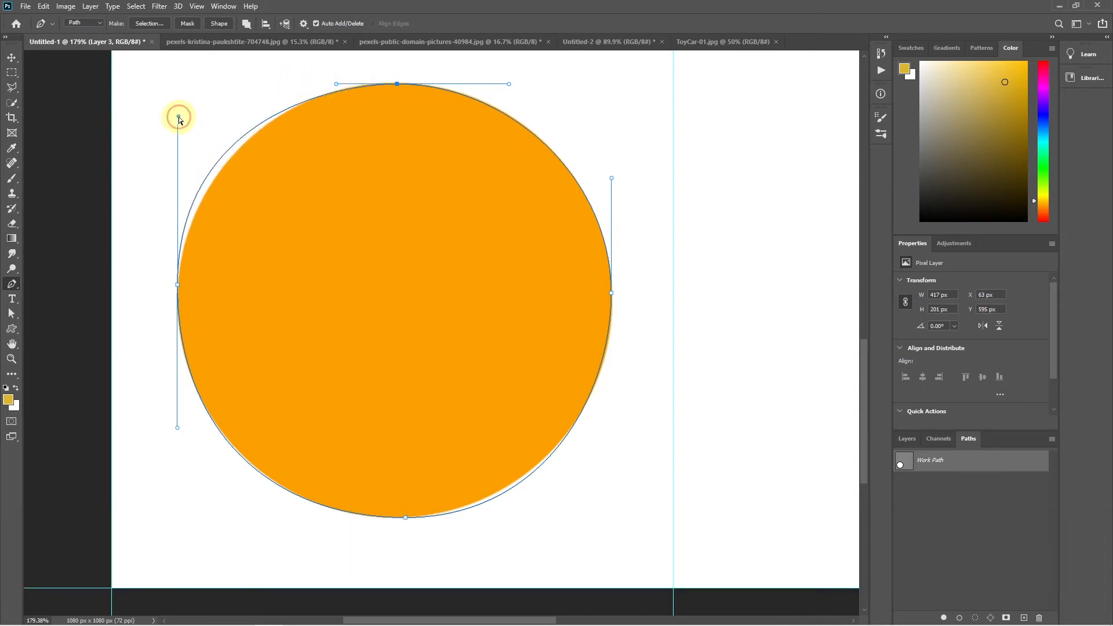
left_click_drag(178, 117, 178, 170)
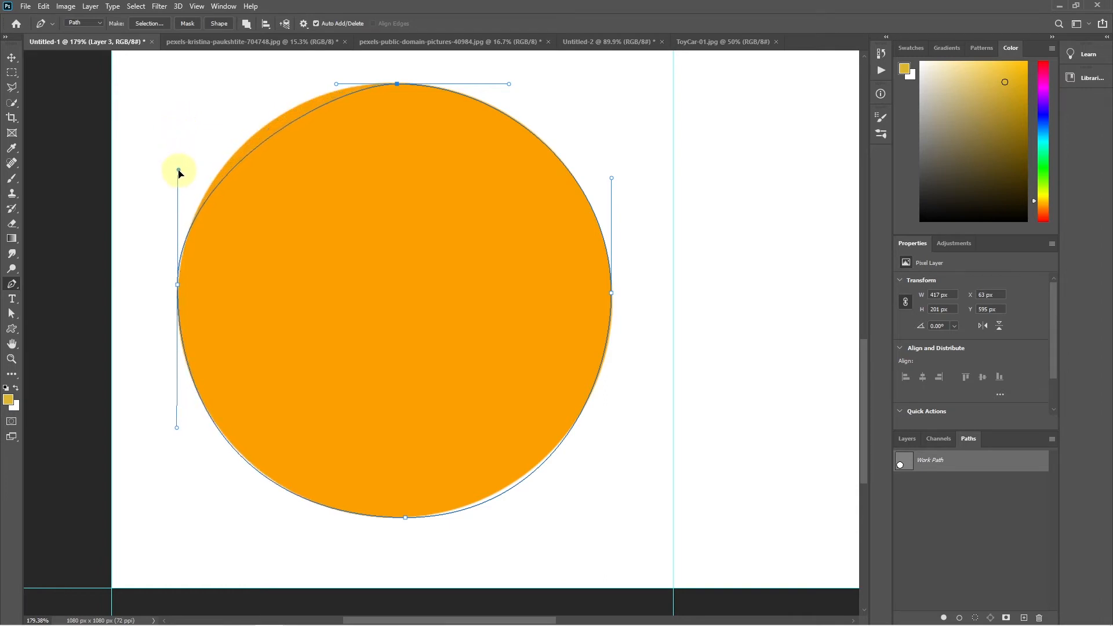
left_click(177, 287)
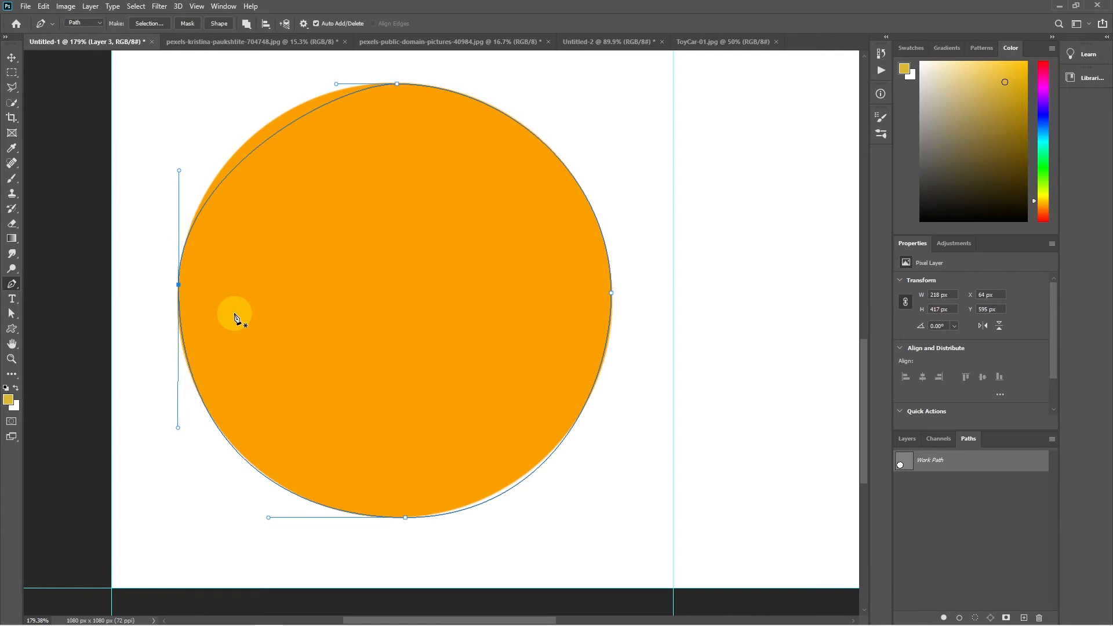
Try lengthening the top anchor's left handle horizontally, and undo the change
key("ctrl")
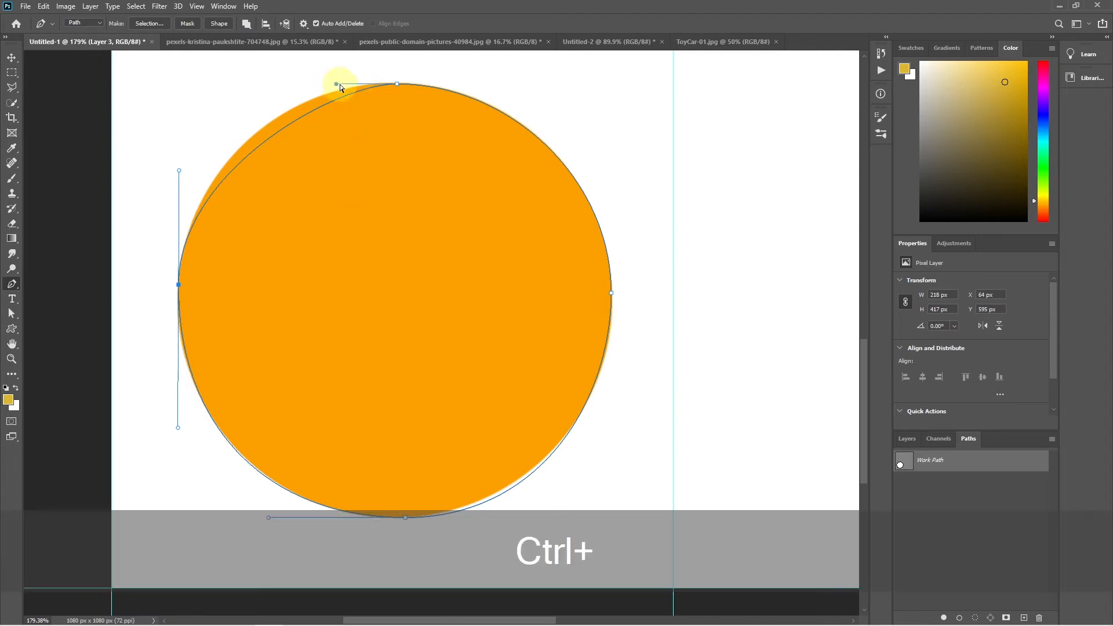
left_click_drag(337, 82, 289, 83)
key("shift")
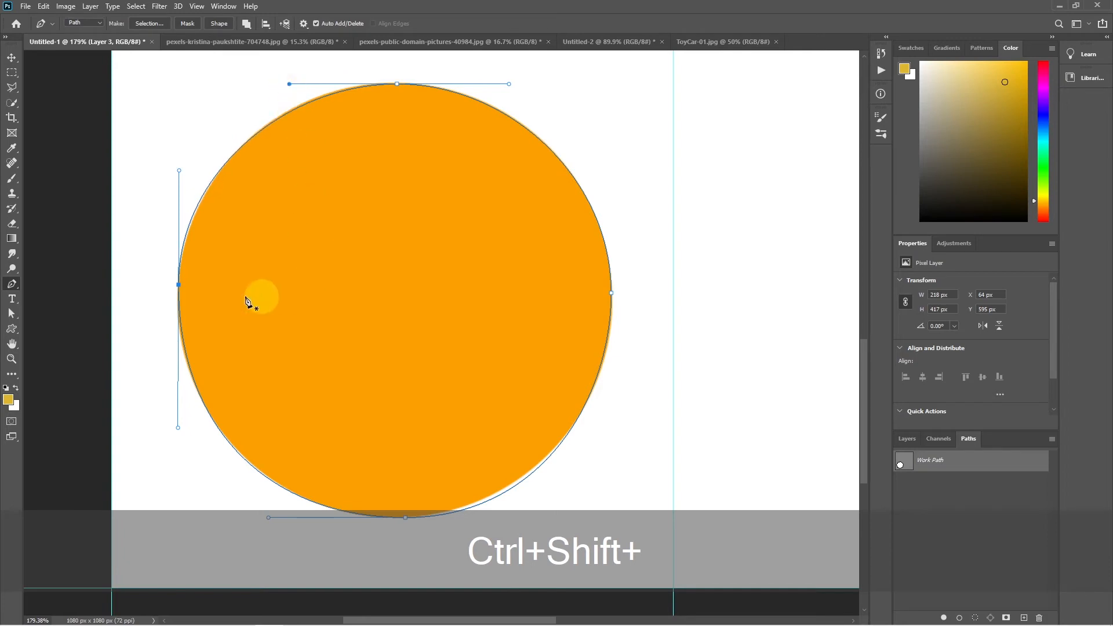
key("ctrl")
key("ctrl+z")
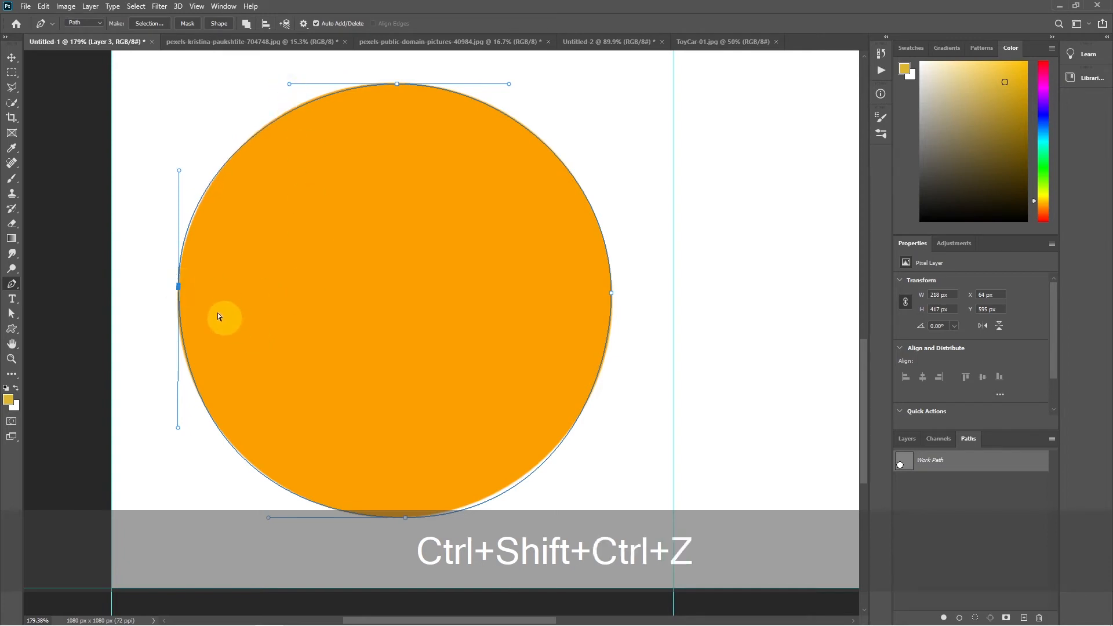
Nudge the left anchor point down by six increments along the circle's edge
key("Down")
key("Down")
key("Down")
key("Down")
key("Down")
key("Down")
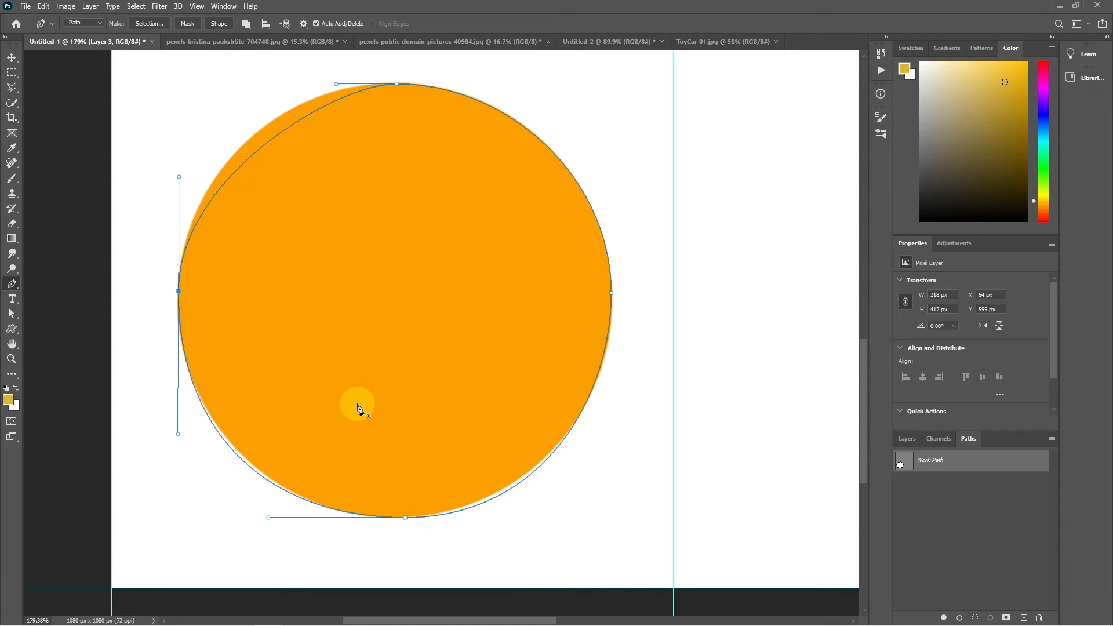
Lengthen the top anchor's left handle and level it horizontally so the upper-left arc follows the circle
left_click(337, 85, "ctrl")
left_click_drag(337, 84, 286, 81)
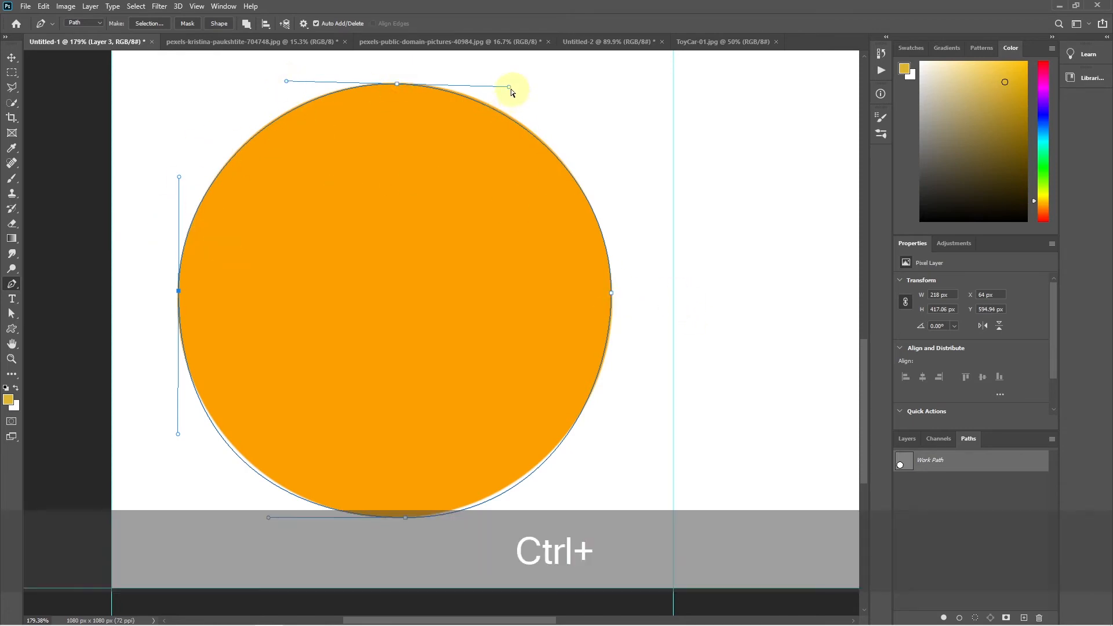
left_click_drag(510, 87, 510, 87)
left_click_drag(286, 86, 282, 84)
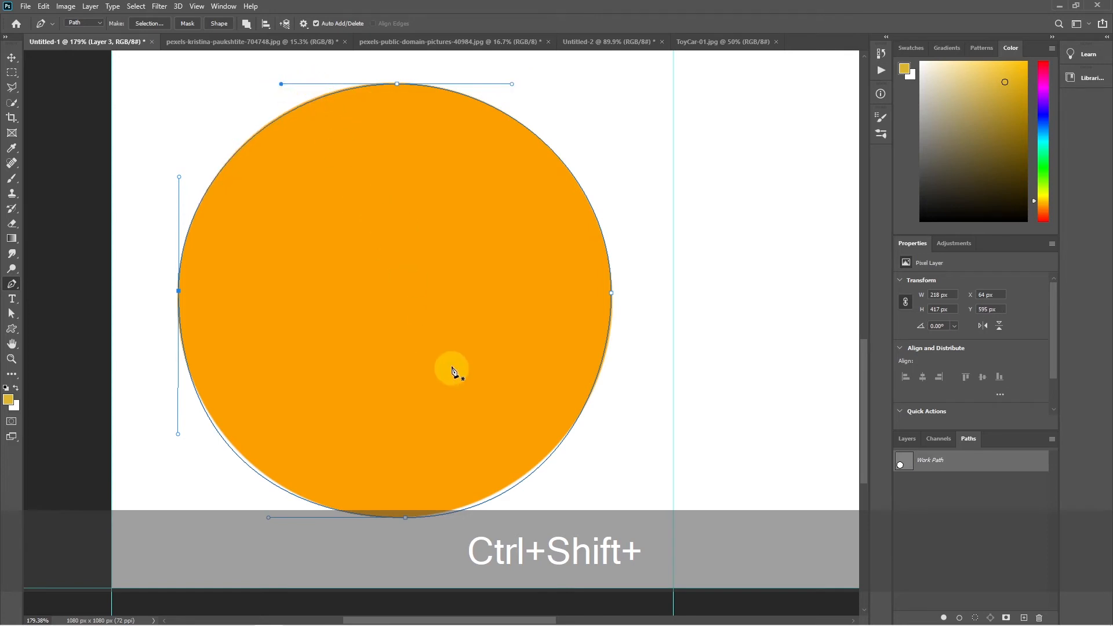
Try shortening the bottom anchor's right handle, undo it, and shift the bottom anchor point slightly left instead
left_click_drag(452, 376, 422, 199)
left_click(387, 363, "ctrl")
left_click_drag(525, 364, 514, 363)
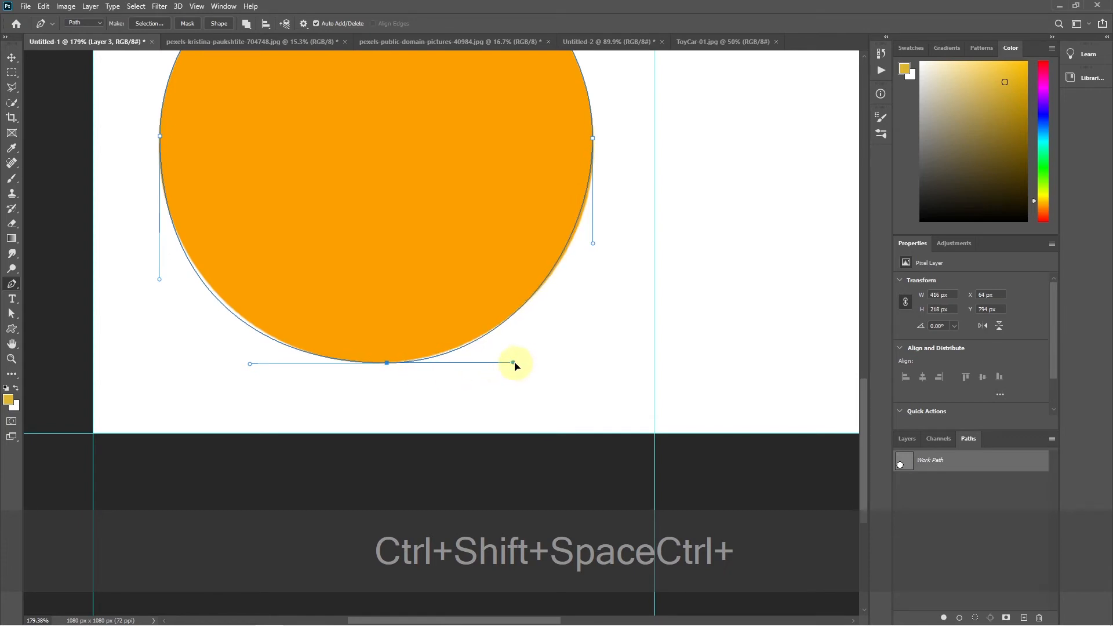
key("ctrl+z")
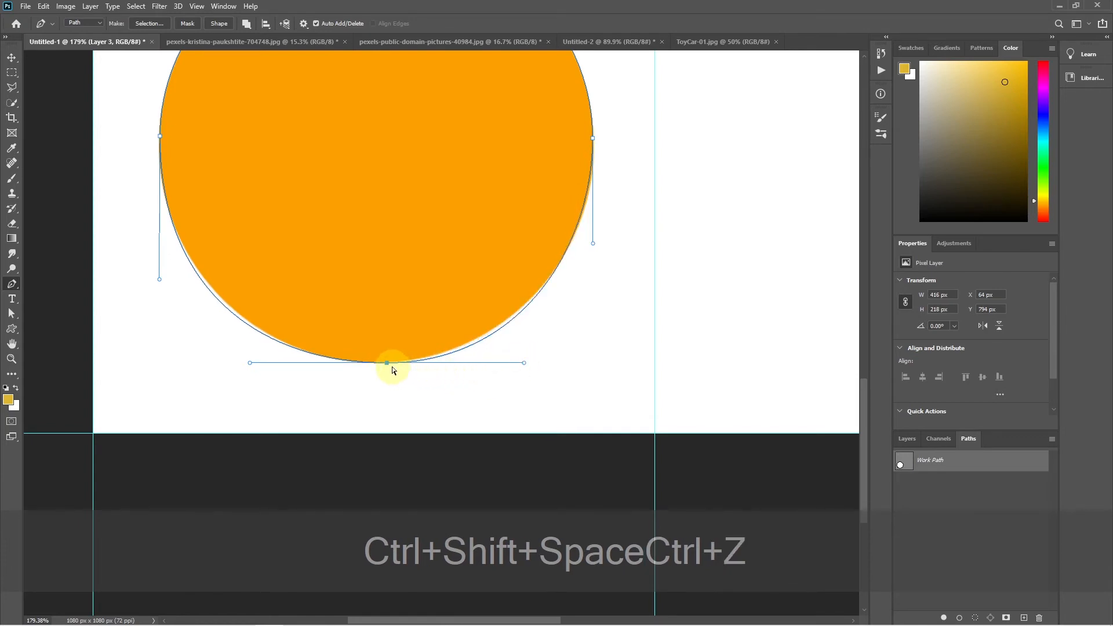
left_click_drag(386, 364, 383, 364)
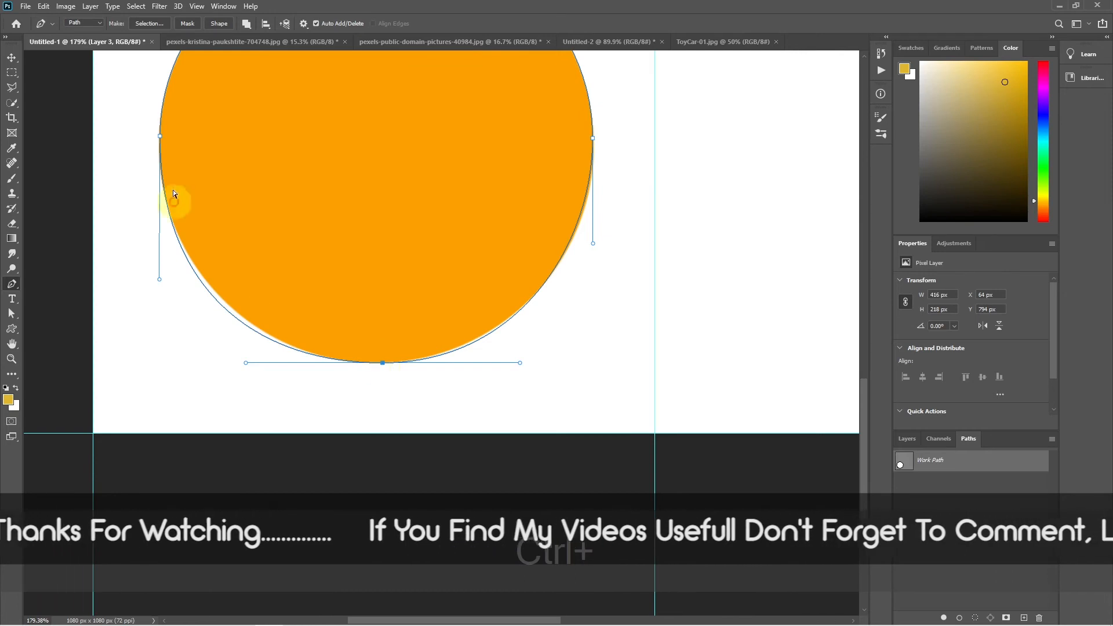
Shorten the left anchor's lower handle to fit the lower-left arc to the circle, and deselect the anchor points
left_click(160, 136, "ctrl")
left_click_drag(159, 279, 159, 263)
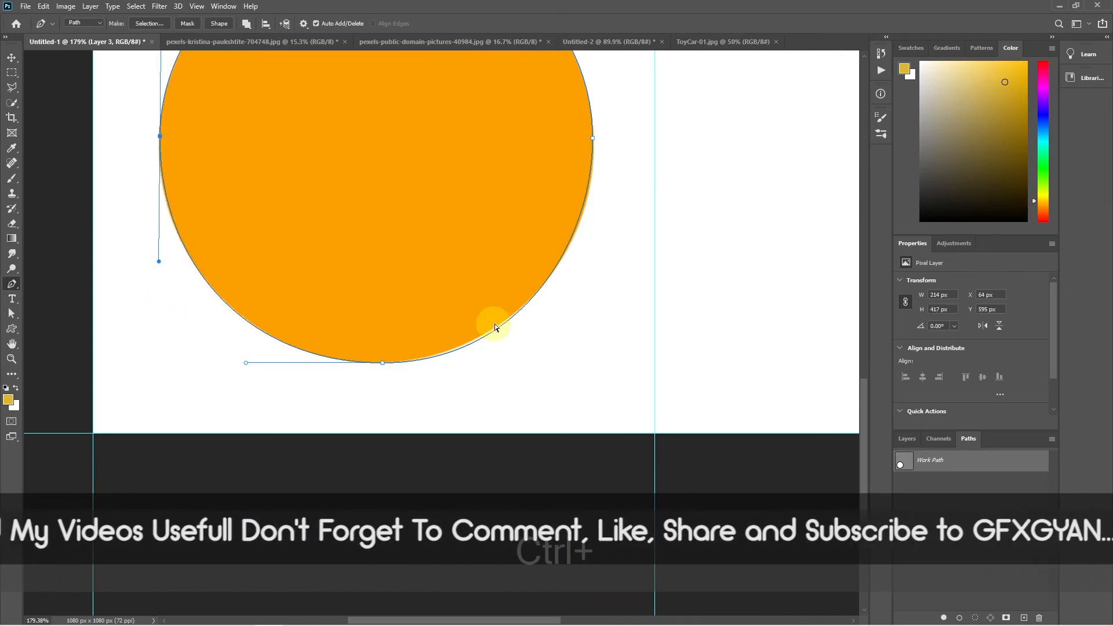
left_click(383, 364, "ctrl")
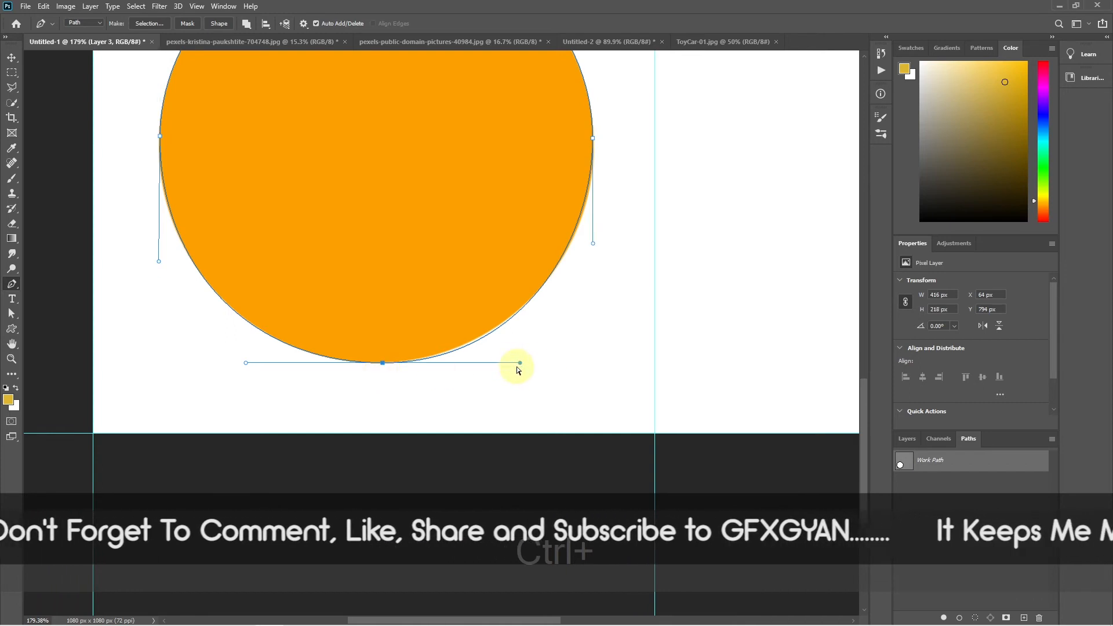
left_click(512, 365, "ctrl")
Hide the orange circle's layer to view the traced circular path on its own
left_click(908, 439)
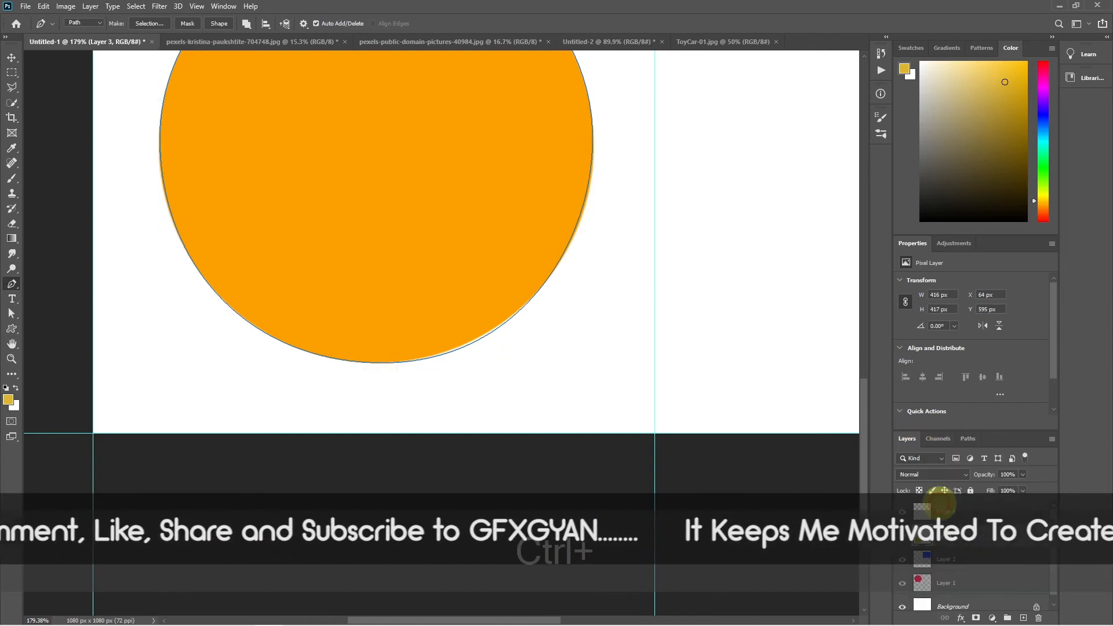
left_click(902, 536)
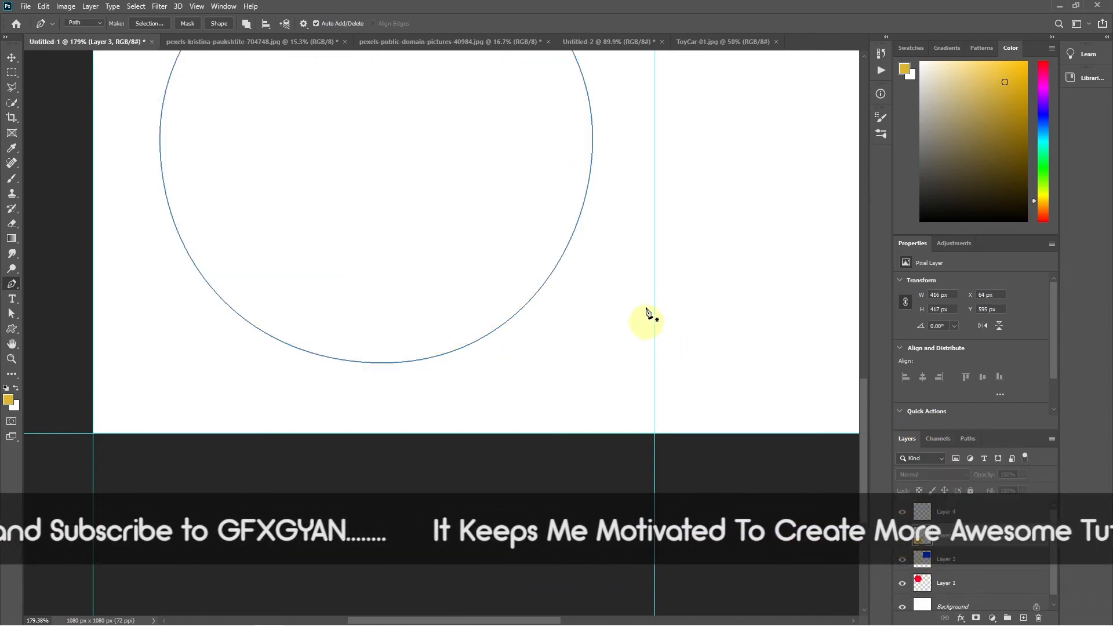
left_click_drag(628, 180, 654, 351)
scroll(654, 351, "down", 2)
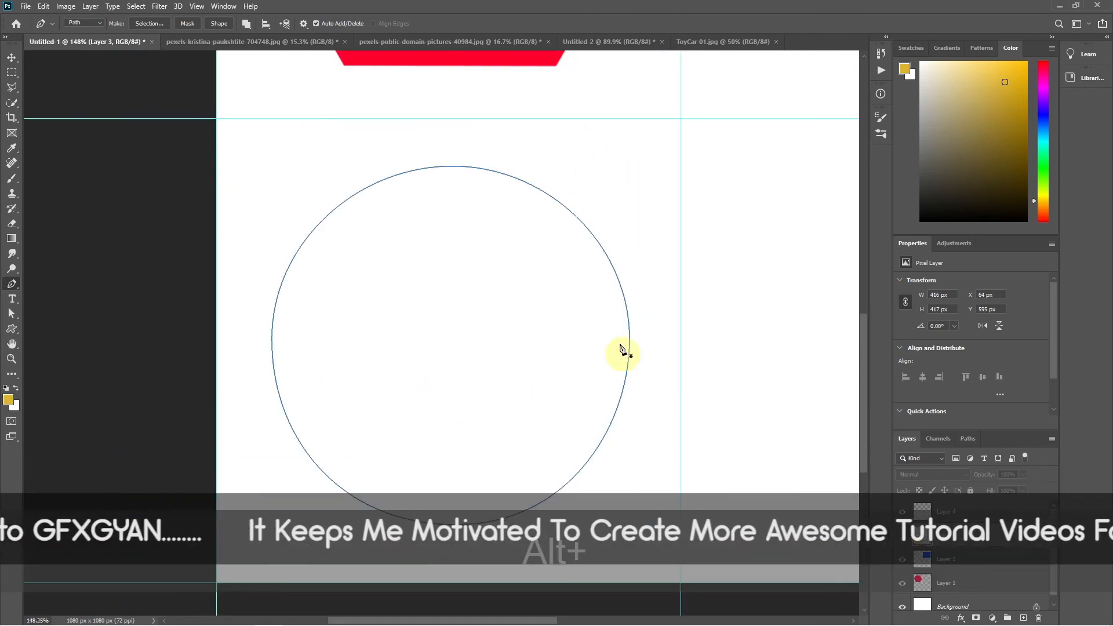
Switch to the heart balloon photo document pexels-kristina-paukshtite-704748.jpg
left_click(450, 167, "ctrl+alt")
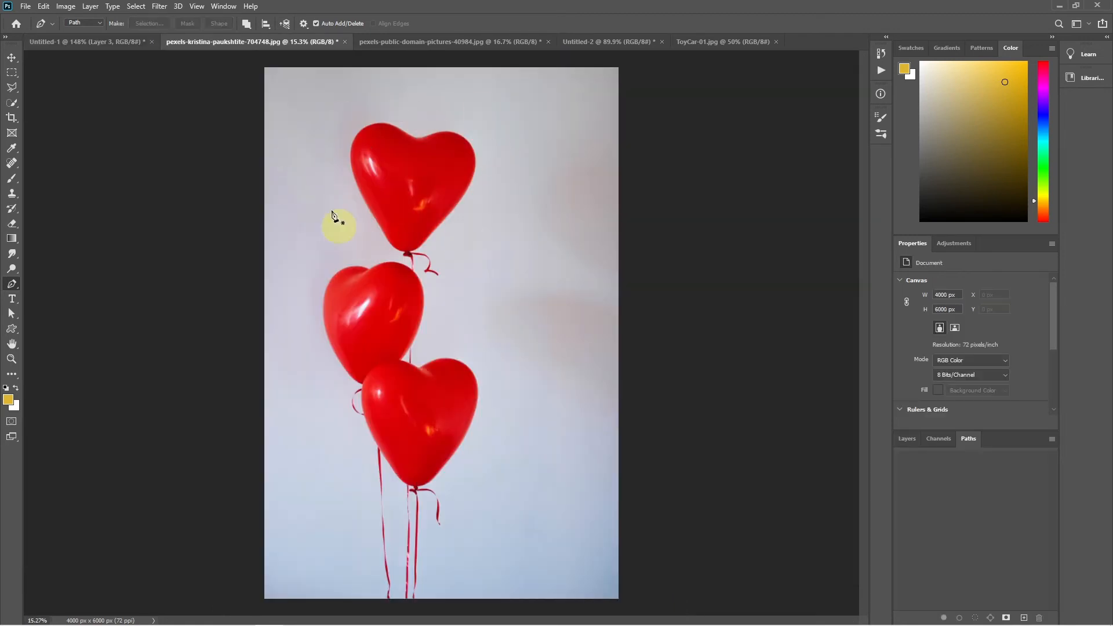
left_click(405, 161)
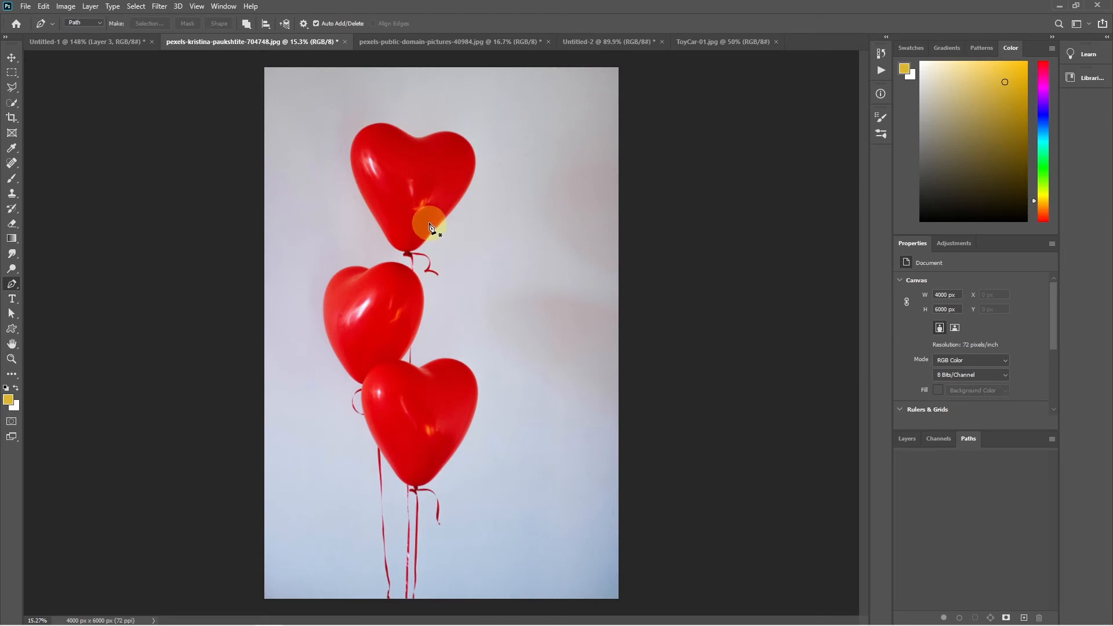
Set the Pen tool to Path mode with the Combine Shapes path operation
right_click(11, 284)
left_click(57, 284)
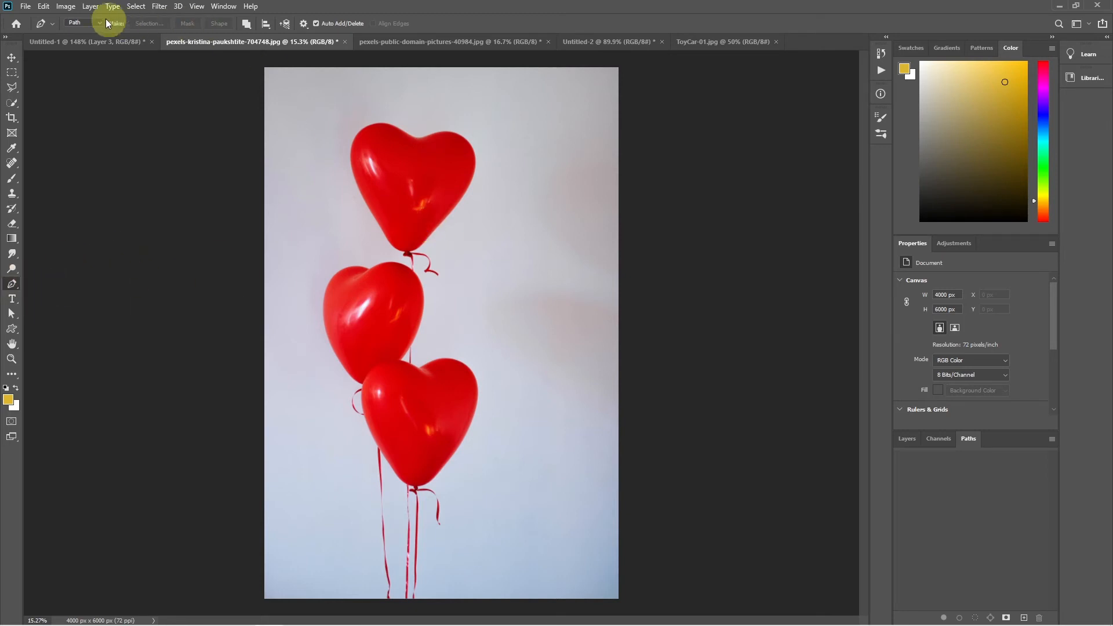
left_click(83, 23)
left_click(83, 42)
left_click(246, 23)
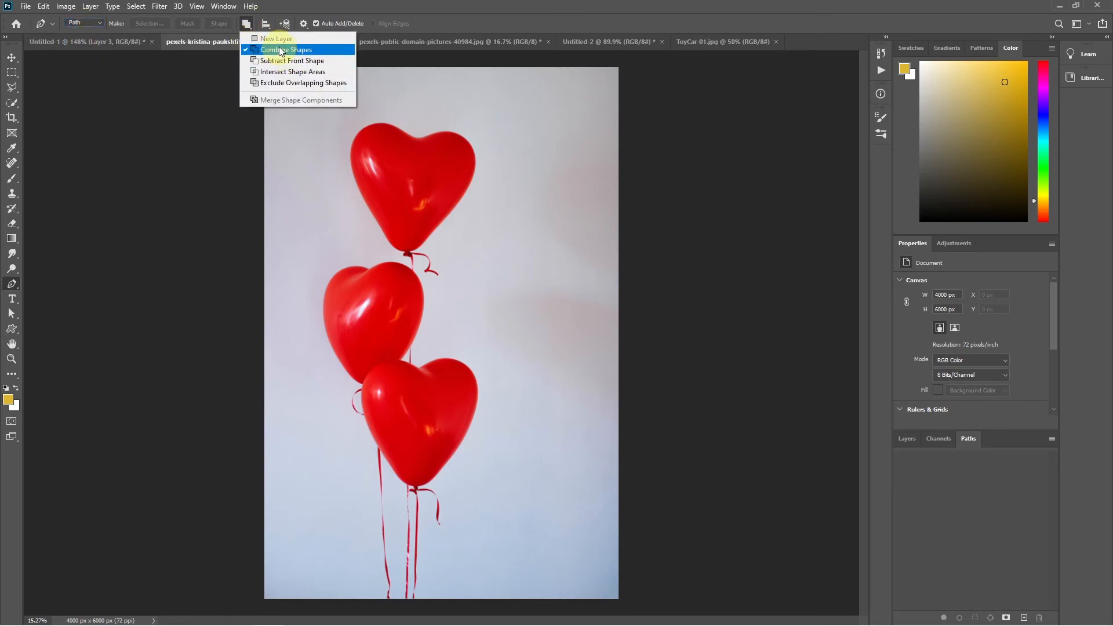
left_click(279, 47)
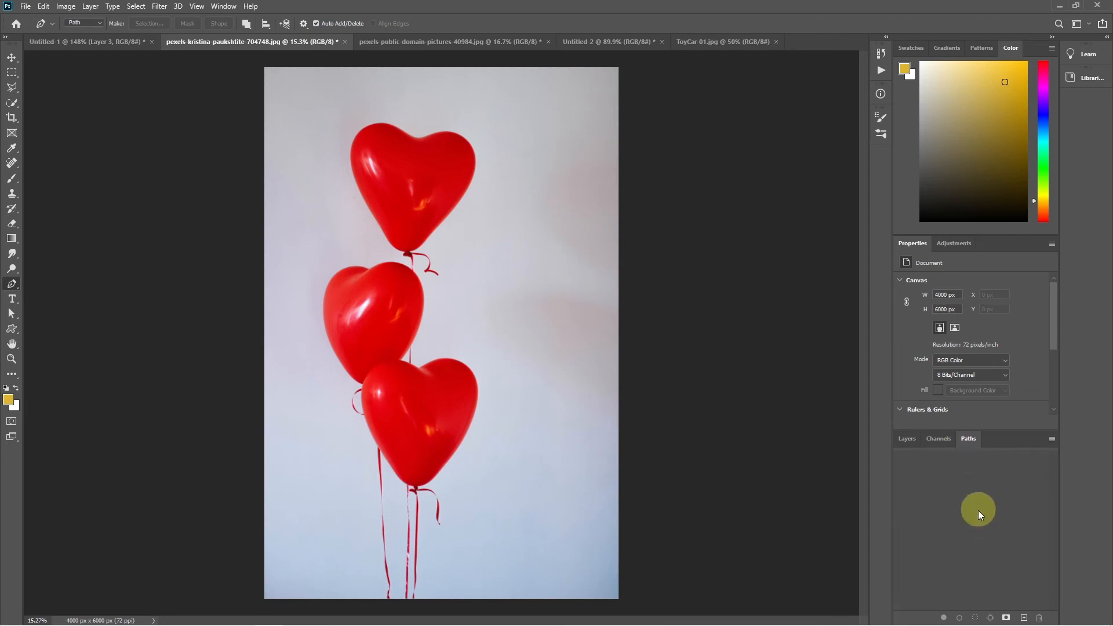
Check that the Paths list is enabled and create a new empty path for the balloon outline
left_click(224, 6)
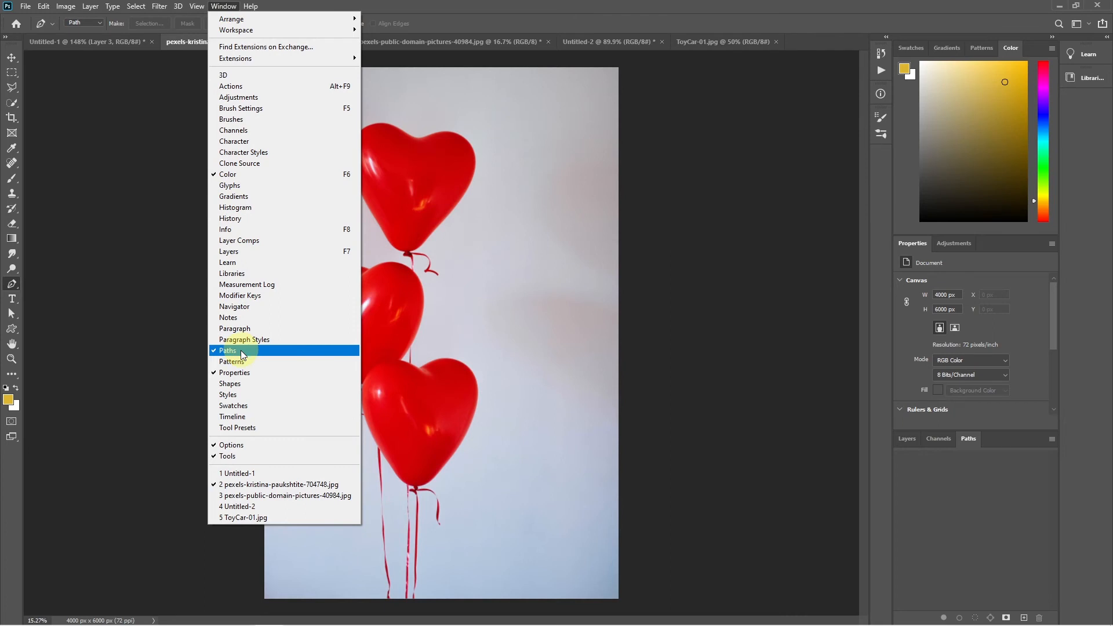
left_click(968, 443)
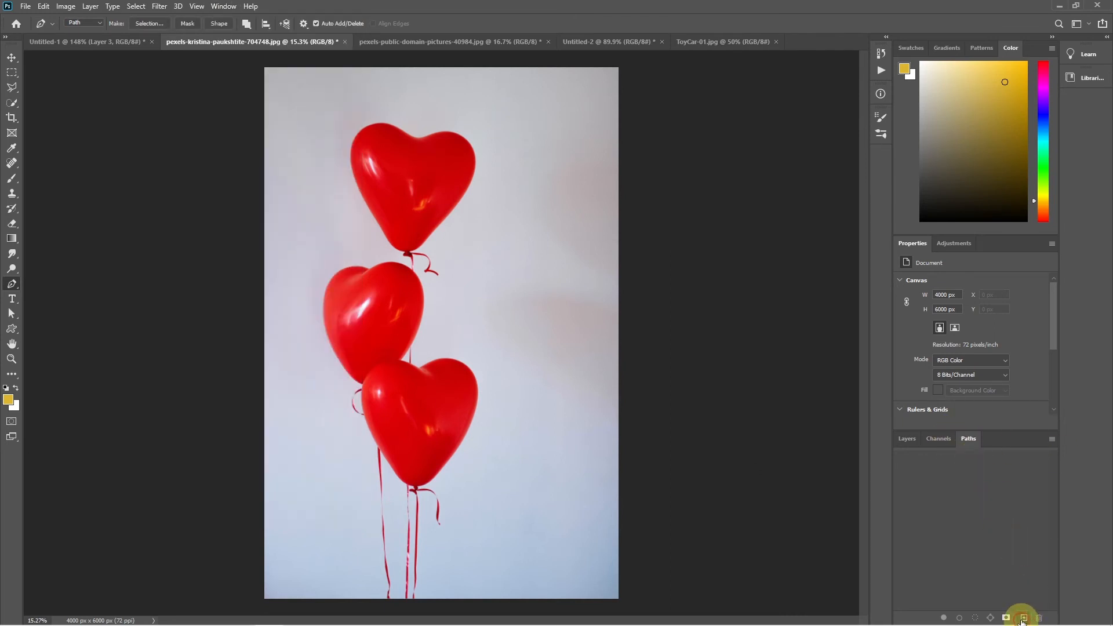
left_click(1024, 618)
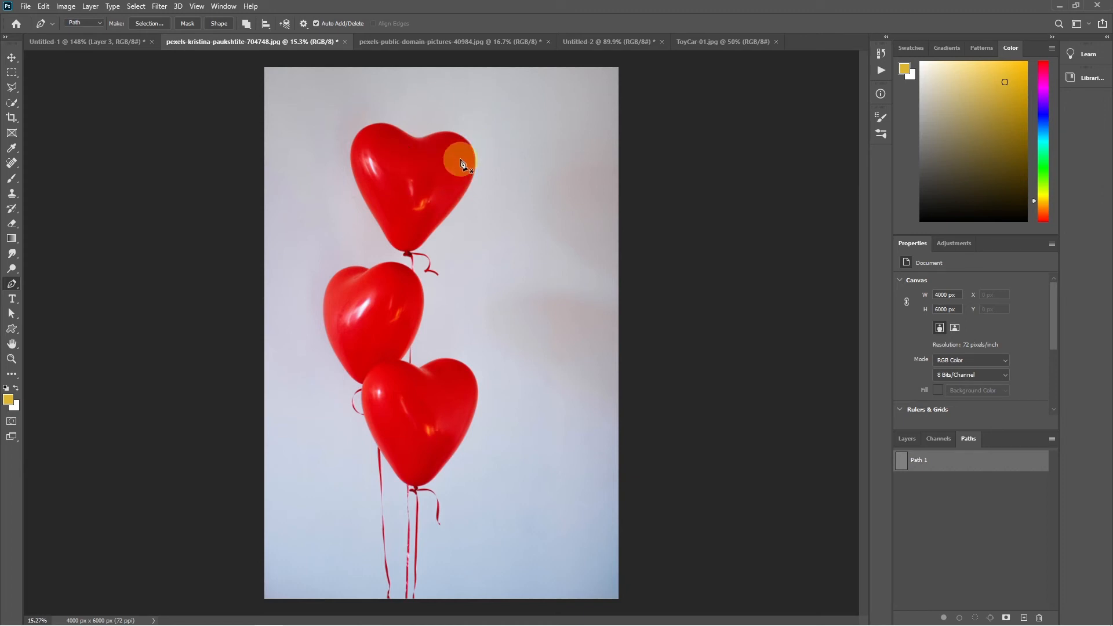
Start tracing the top heart balloon with the Pen tool: a corner anchor on the right lobe's top and a curved anchor at its upper-right edge
key("z")
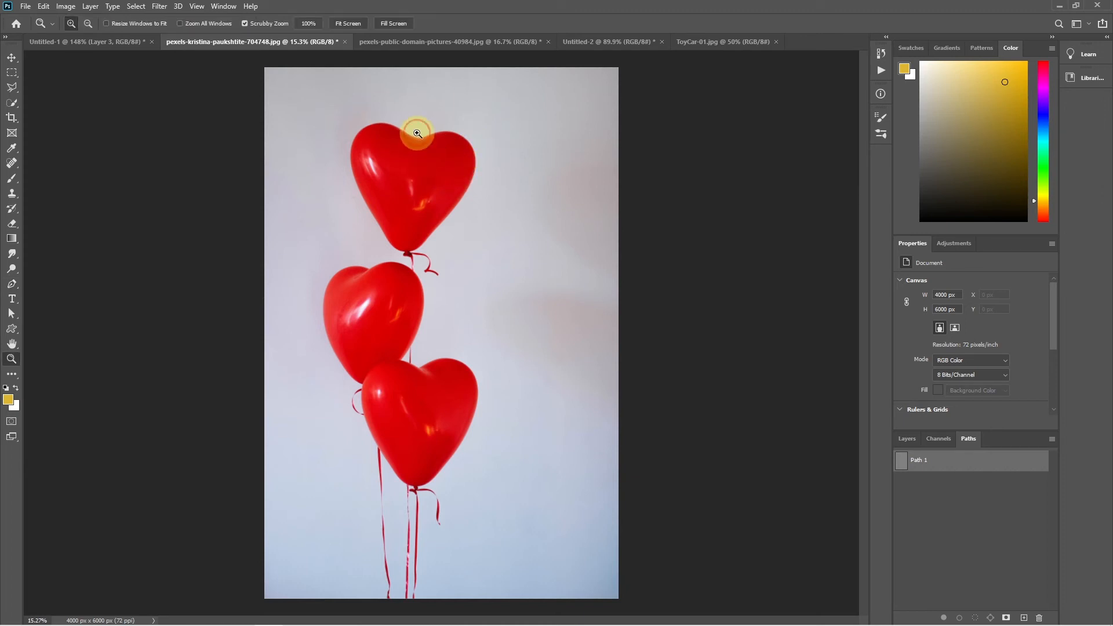
left_click(417, 135)
left_click_drag(438, 192, 461, 229)
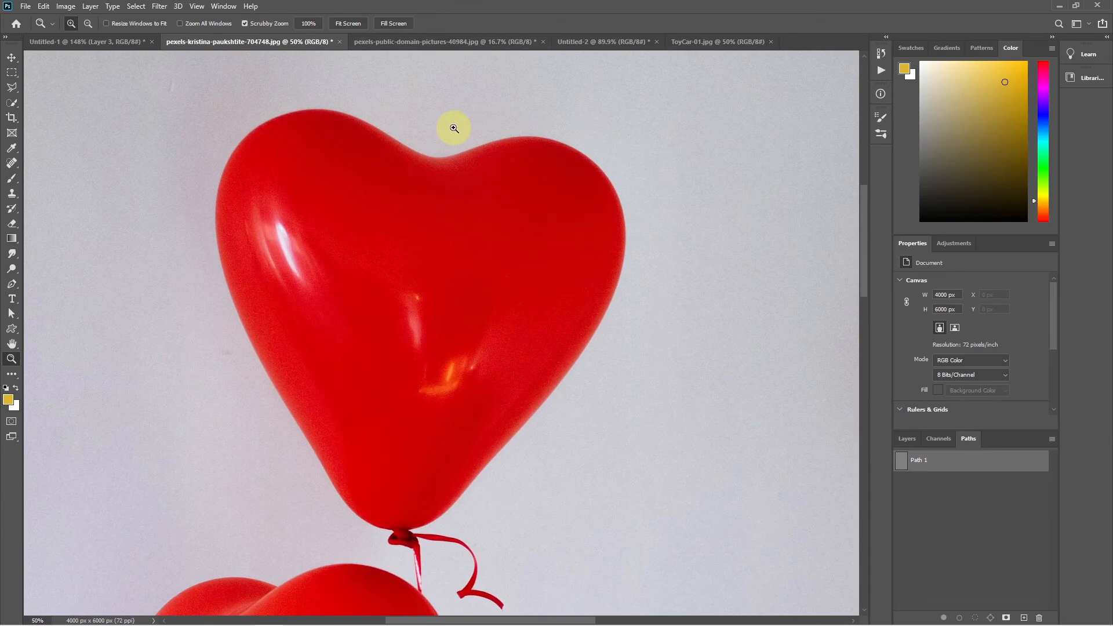
key("p")
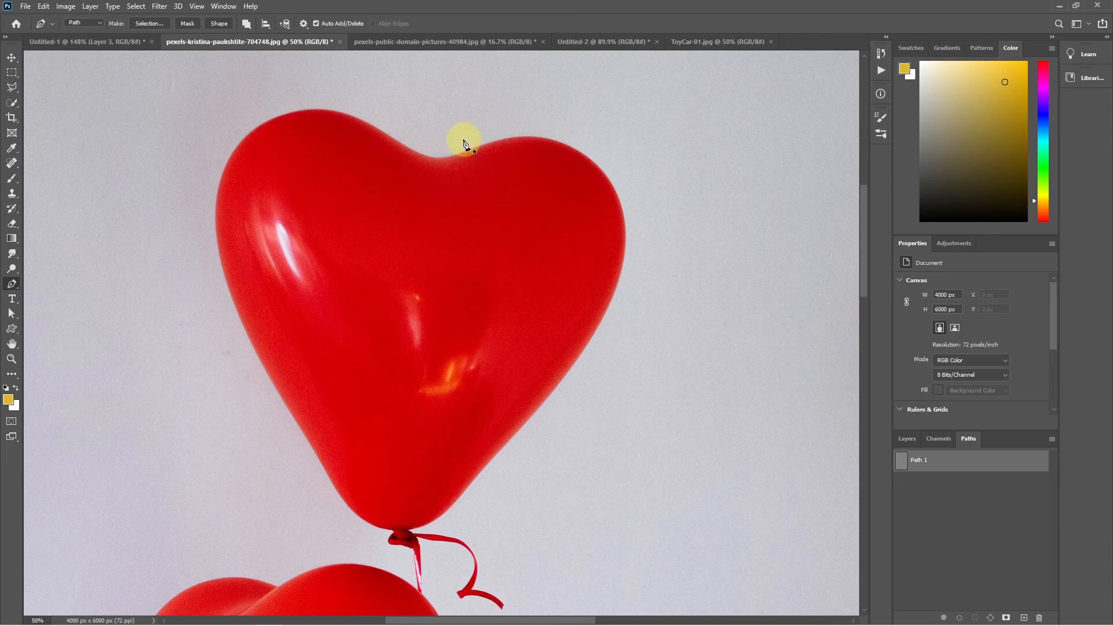
left_click(496, 142)
left_click(599, 168)
left_click_drag(599, 167, 642, 216)
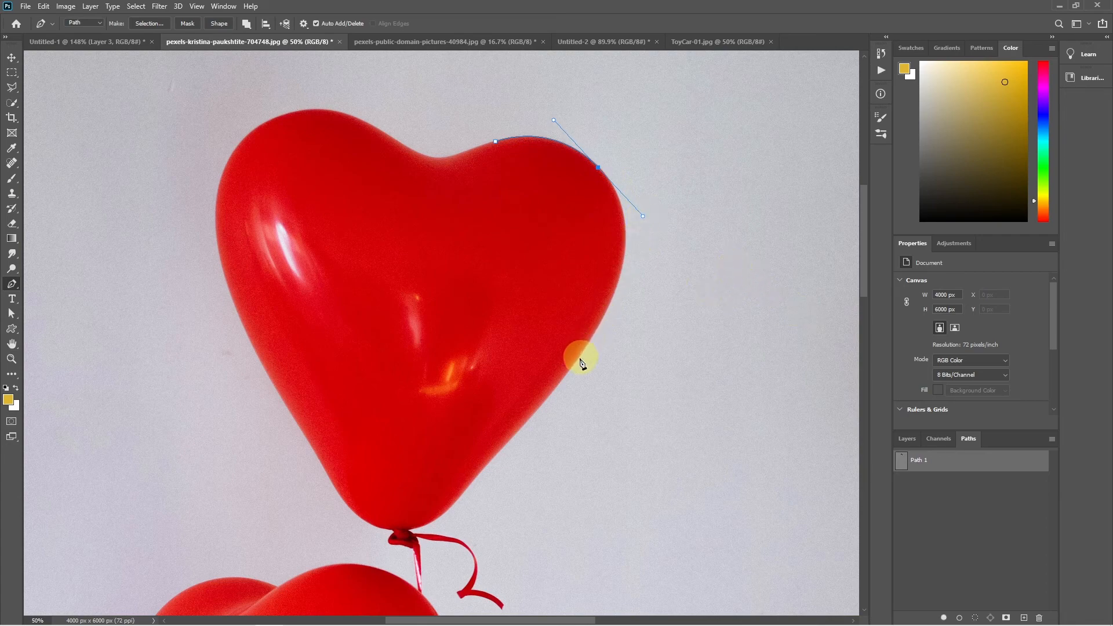
Add a curved anchor on the balloon's lower-right edge and adjust the handles on both ends of the segment to fit the right side
left_click_drag(574, 364, 536, 413)
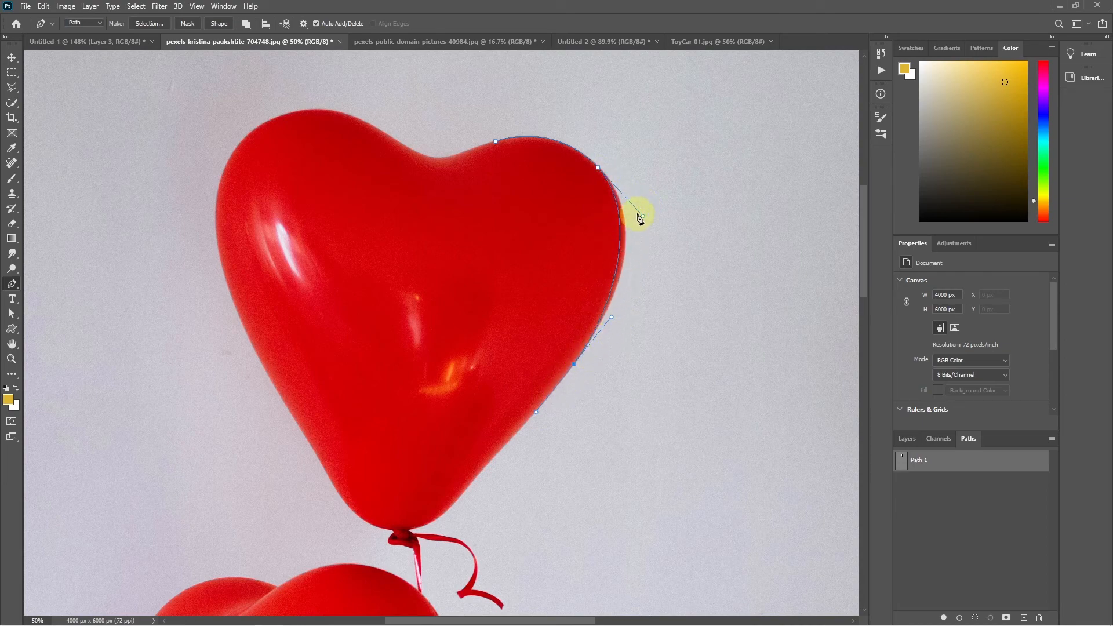
left_click_drag(643, 217, 655, 235)
left_click_drag(611, 316, 609, 318)
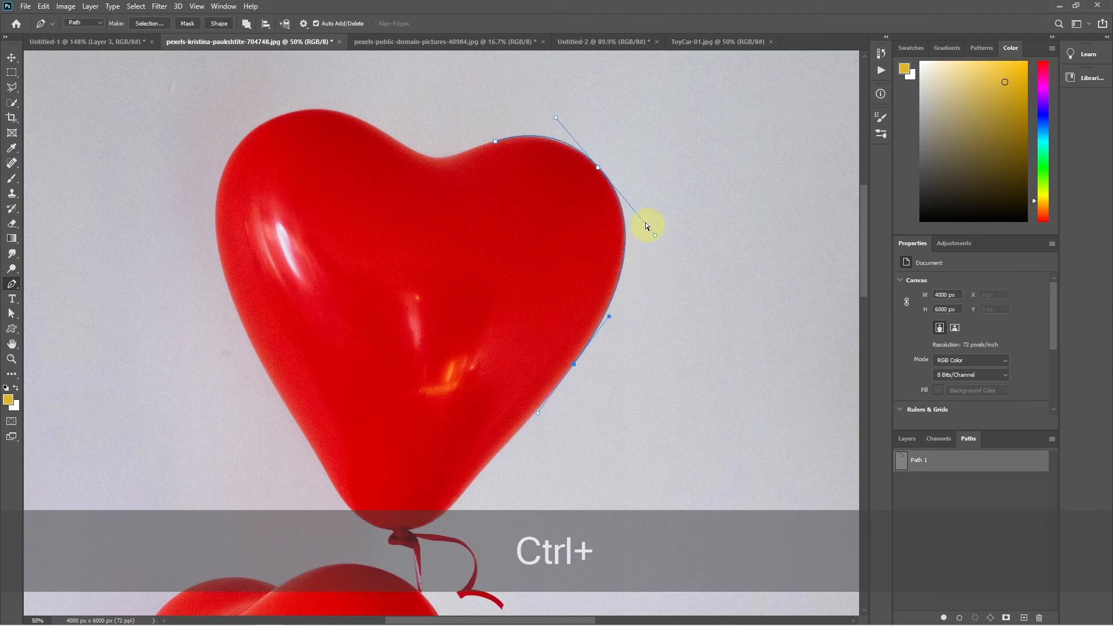
Nudge the upper-right anchor right and down onto the balloon's edge, and shorten the upper handle of the anchor below it
left_click(597, 168, "ctrl")
key("Right")
key("Right")
key("Right")
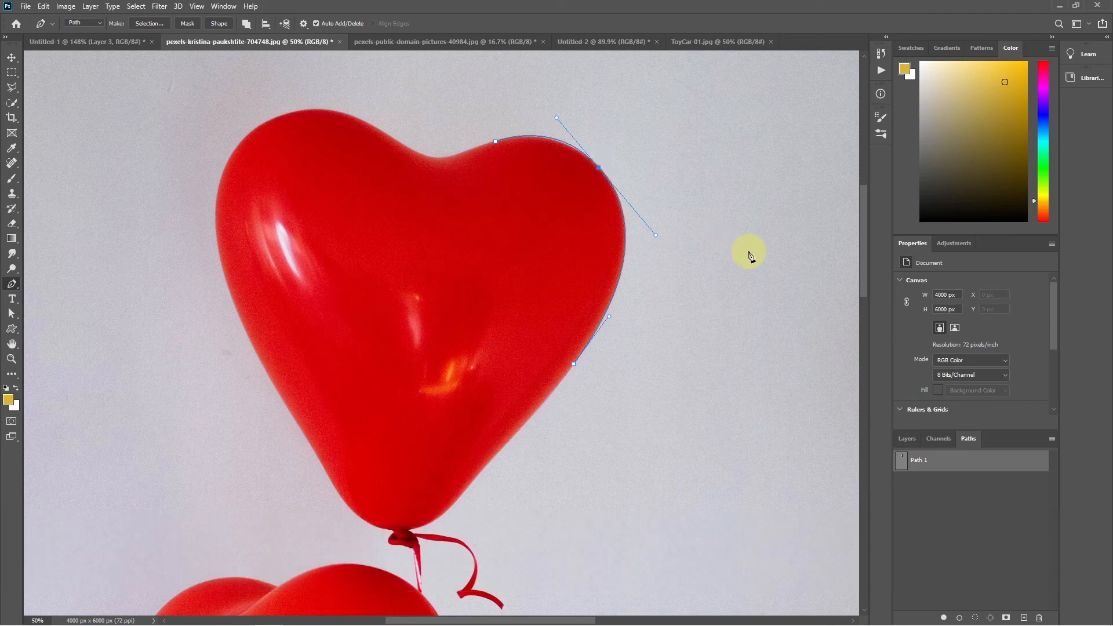
key("Down")
key("Right")
key("Down")
key("Right")
key("Down")
key("Down")
key("Right")
key("Left")
left_click_drag(610, 317, 608, 325)
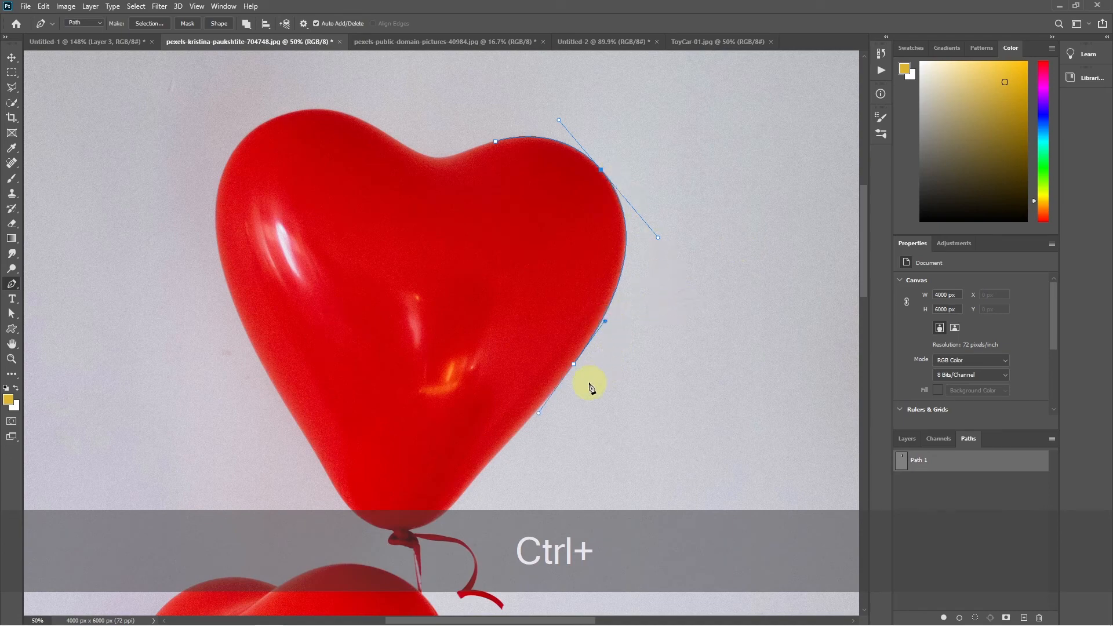
Continue the path with a short-handled curved anchor farther down the balloon's lower-right edge, where it bends toward the knot
scroll(638, 249, "up", 1, "alt")
scroll(610, 248, "up", 2, "alt")
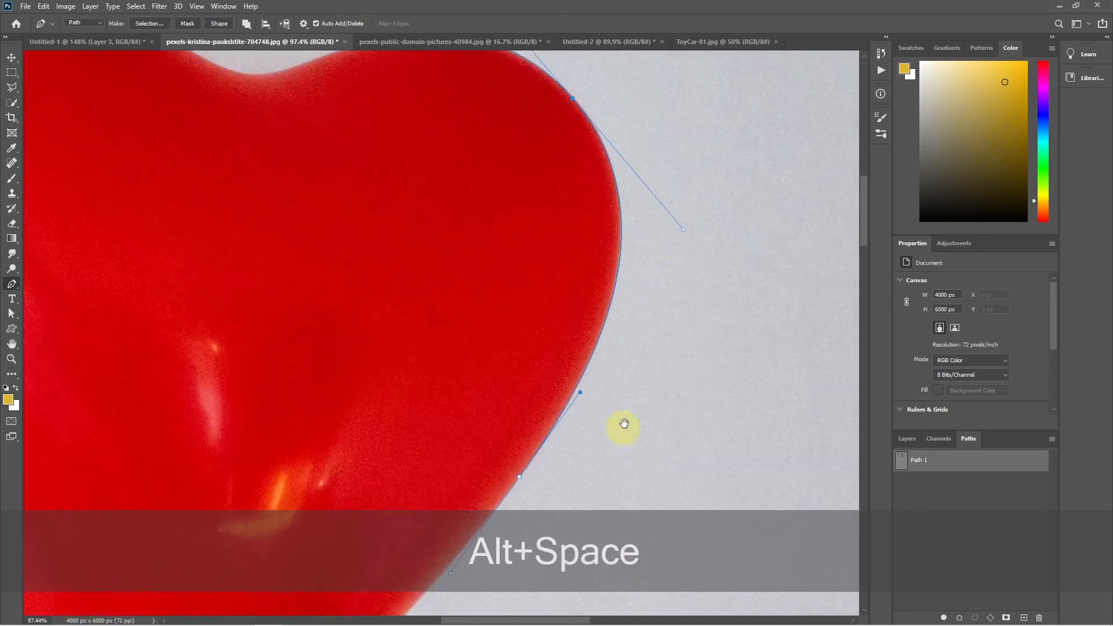
left_click_drag(621, 427, 707, 112)
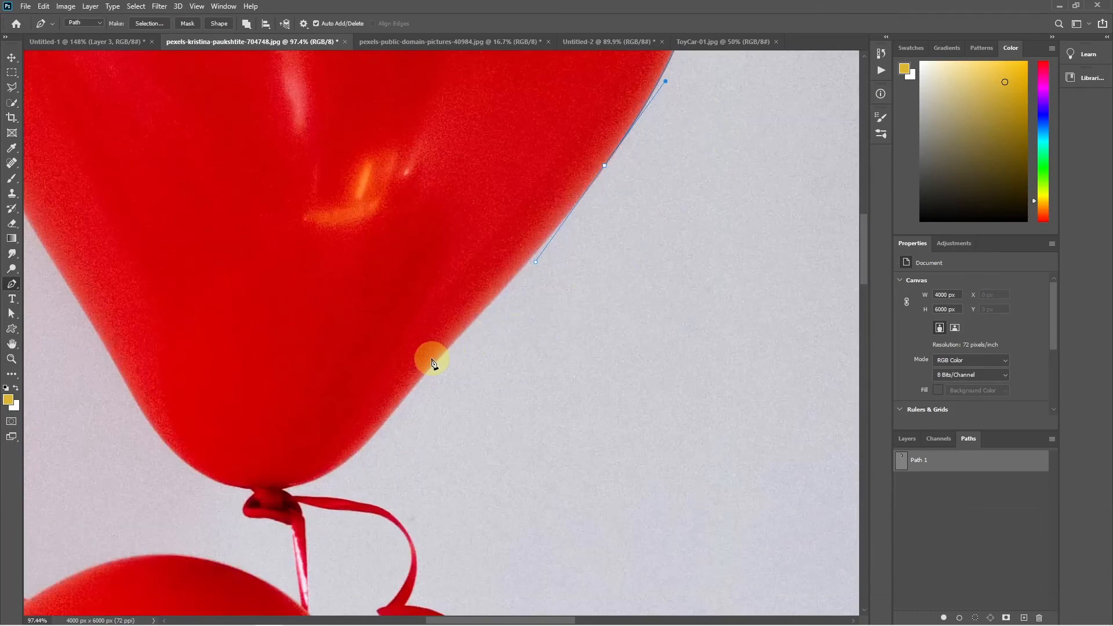
left_click_drag(421, 378, 393, 412)
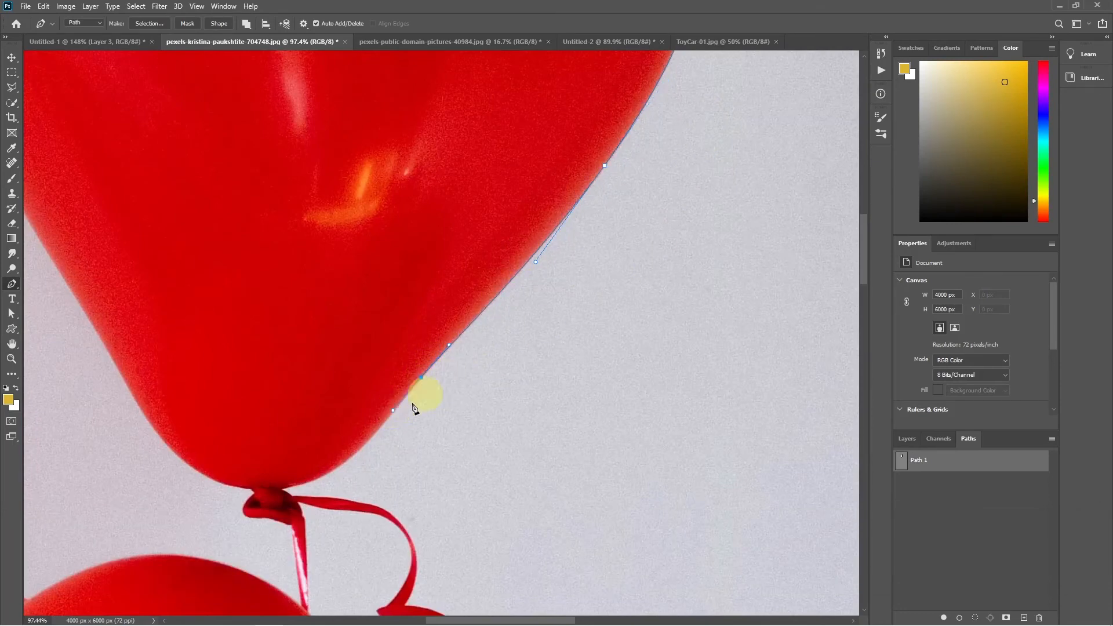
Add a curved anchor at the balloon's bottom just above the knot and nudge it slightly up and right
left_click_drag(398, 464, 473, 429)
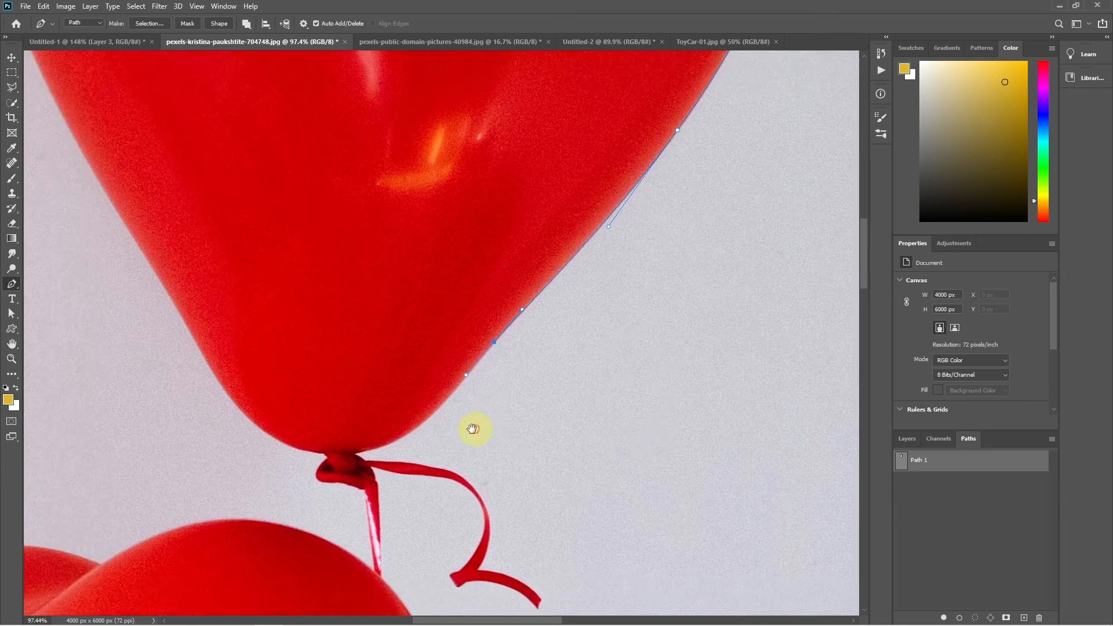
left_click(327, 455)
left_click_drag(327, 456, 243, 446)
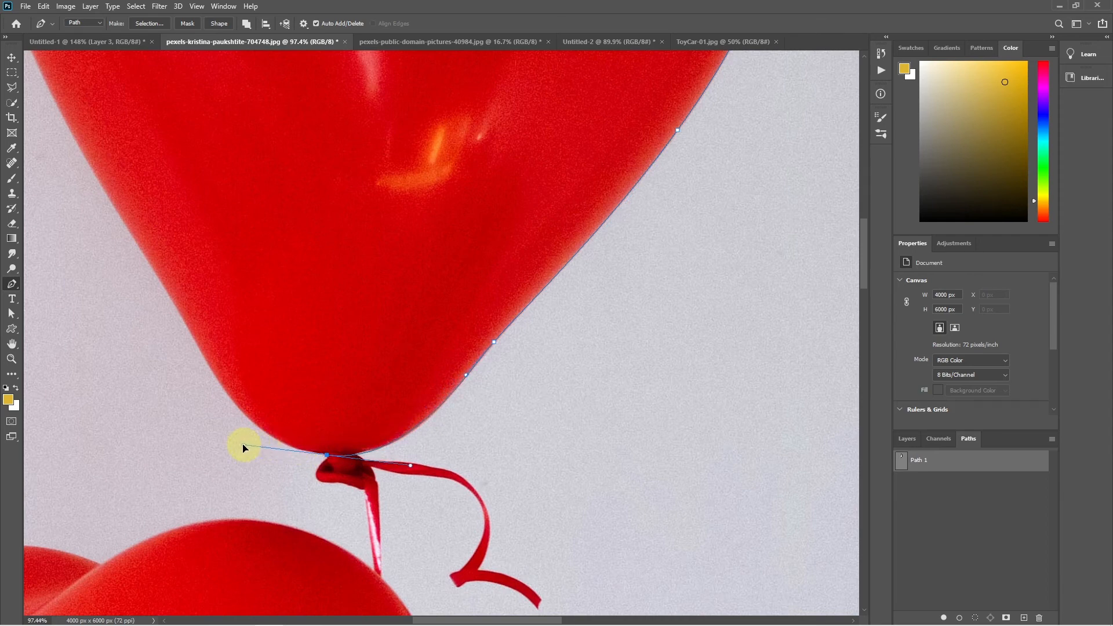
key("Up")
key("Up")
key("Right")
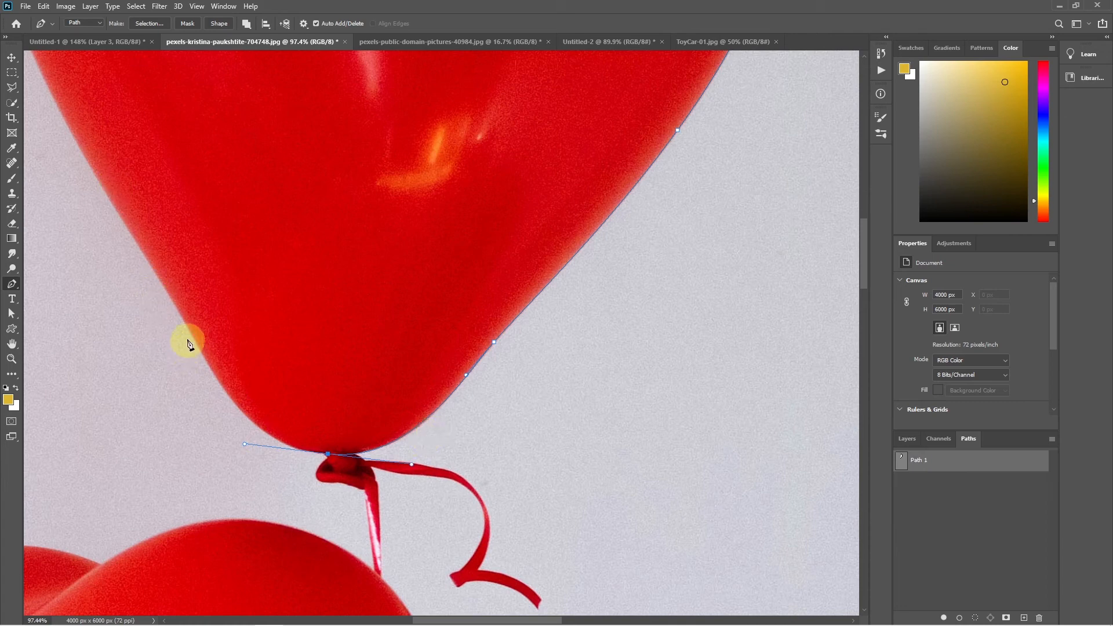
Add two short-handled curved anchors up the balloon's lower-left edge
left_click_drag(198, 345, 175, 307)
left_click_drag(238, 270, 352, 345)
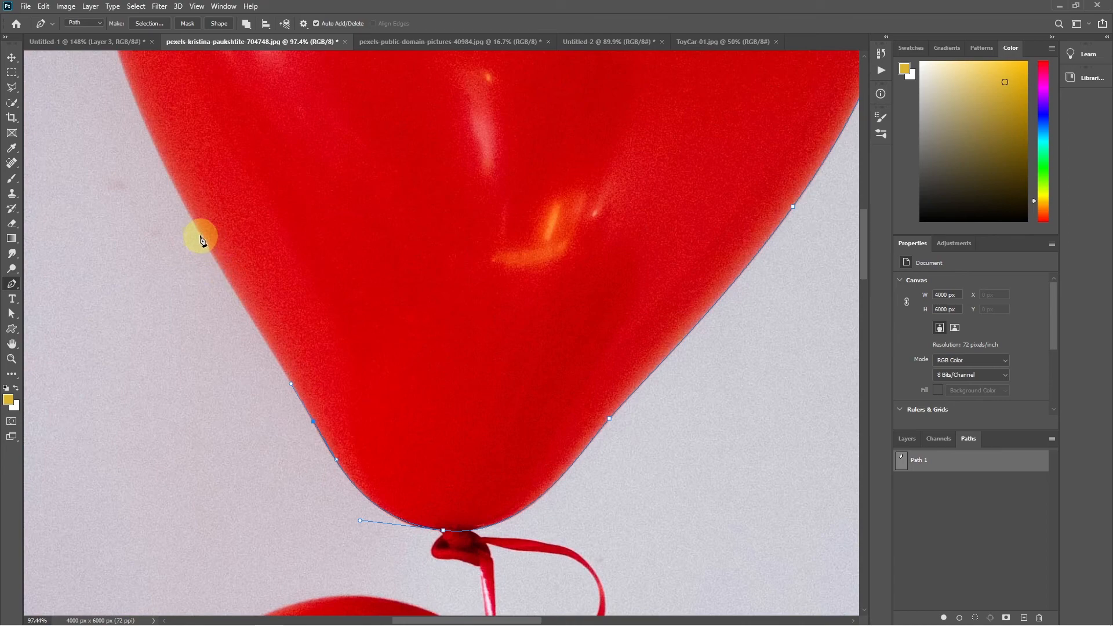
left_click_drag(200, 235, 179, 208)
left_click_drag(183, 163, 313, 475)
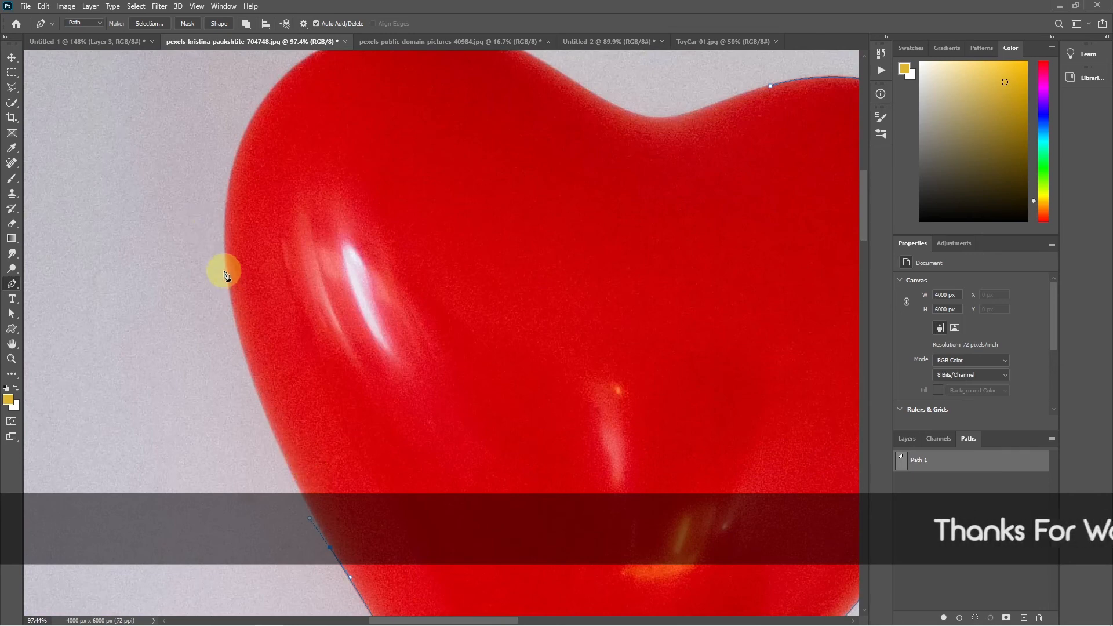
Add a curved anchor at the balloon's far-left edge, nudge it right, and tilt its upper handle slightly outward
left_click_drag(224, 259, 222, 162)
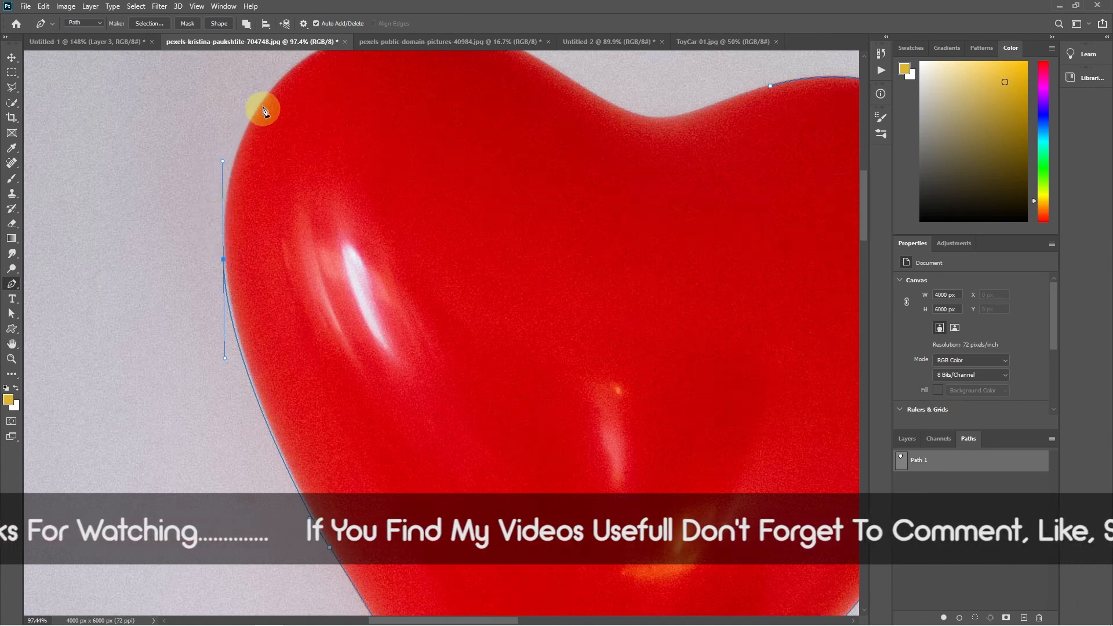
key("Right")
key("Right")
key("Right")
key("Right")
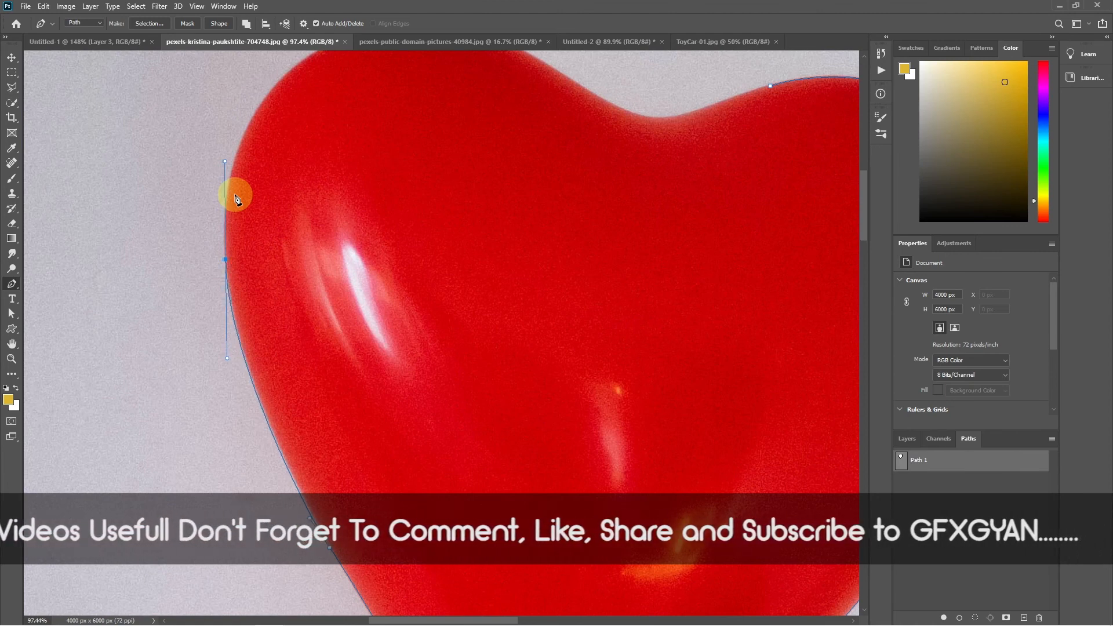
key("Right")
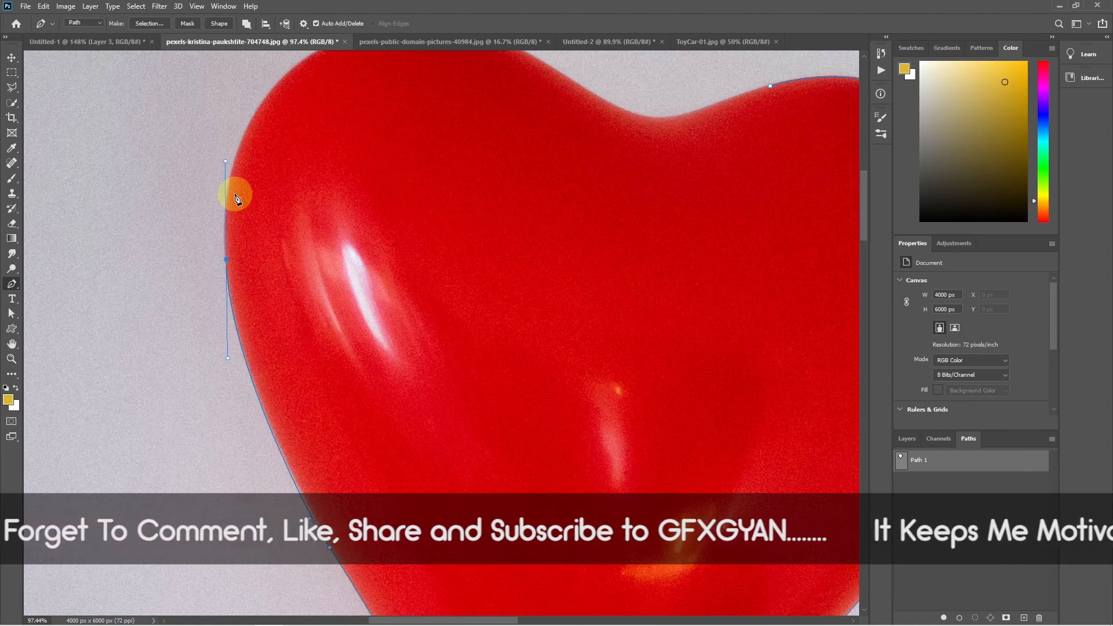
left_click_drag(228, 161, 220, 161)
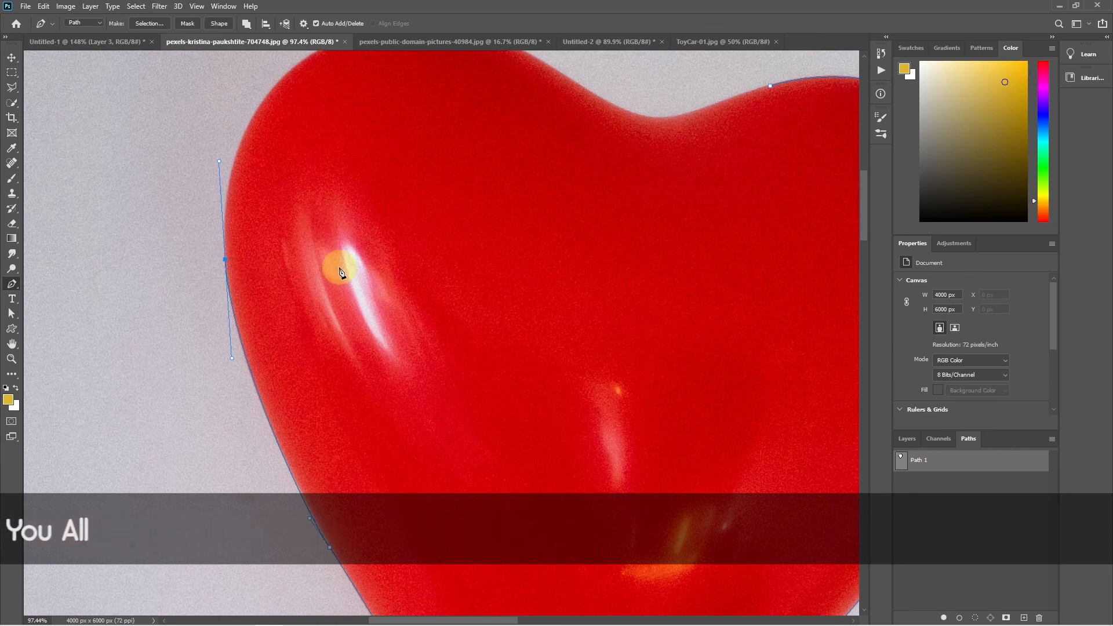
Add a curved anchor at the top of the left lobe, extending its handles until the segment follows the lobe
left_click_drag(415, 191, 399, 418)
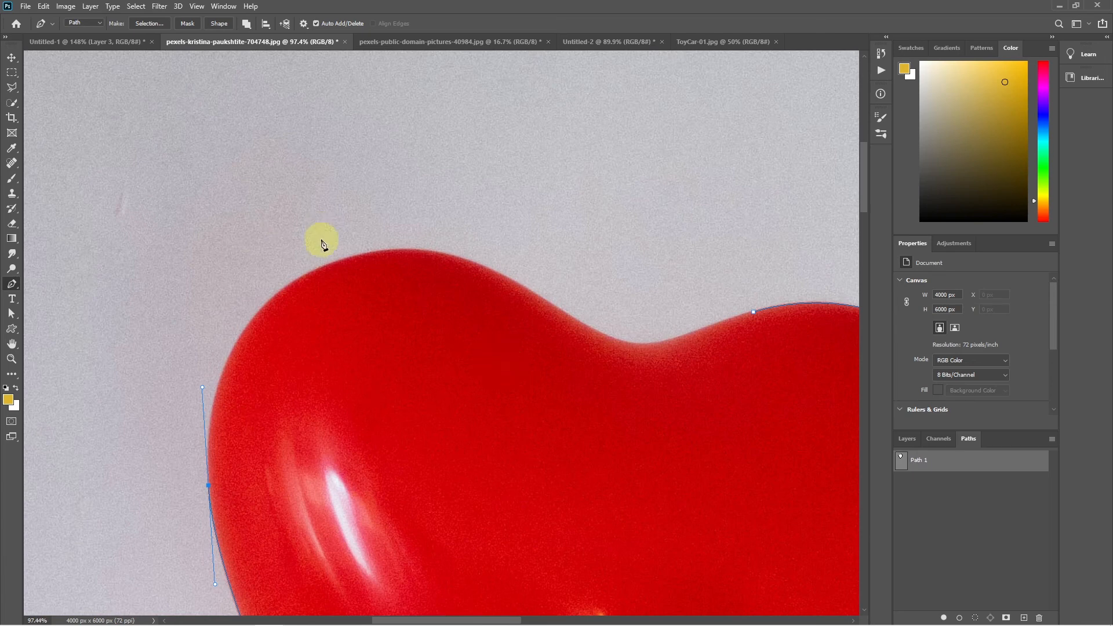
left_click_drag(389, 250, 413, 249)
left_click_drag(474, 251, 538, 236)
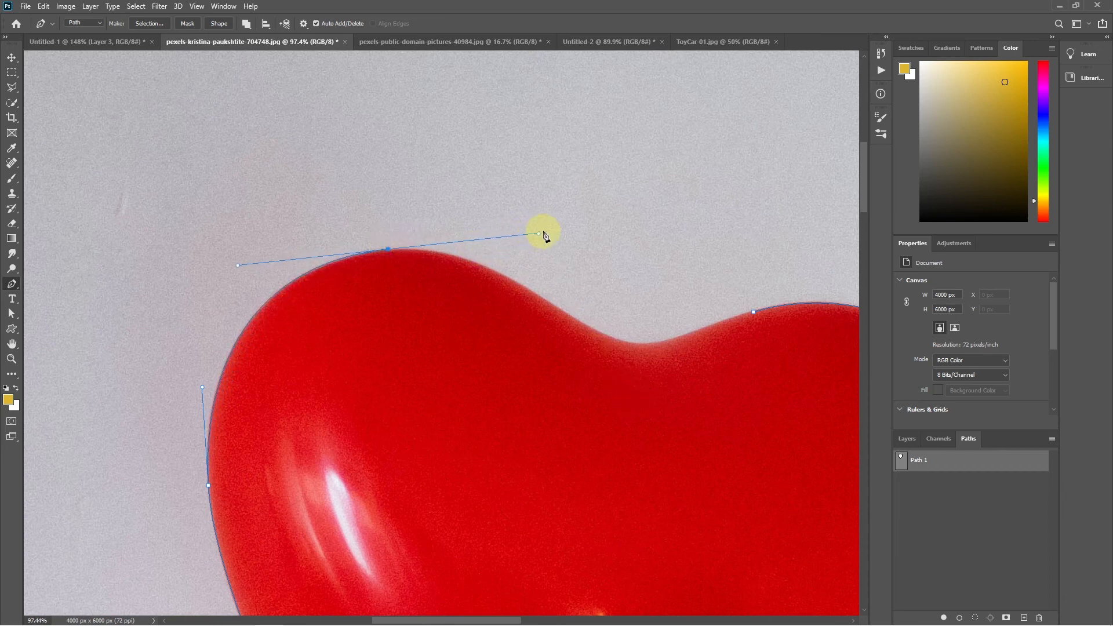
Undo a trial corner anchor placed near the heart's dip and shorten the right handle of the left lobe's top anchor
left_click(610, 338)
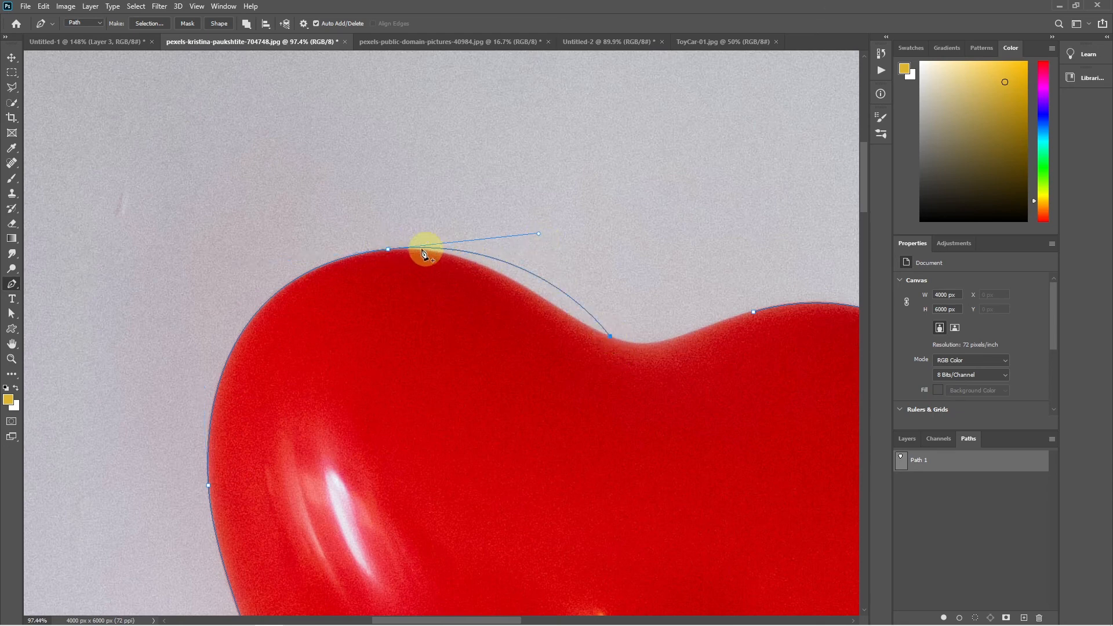
key("ctrl+z")
left_click_drag(539, 233, 461, 240)
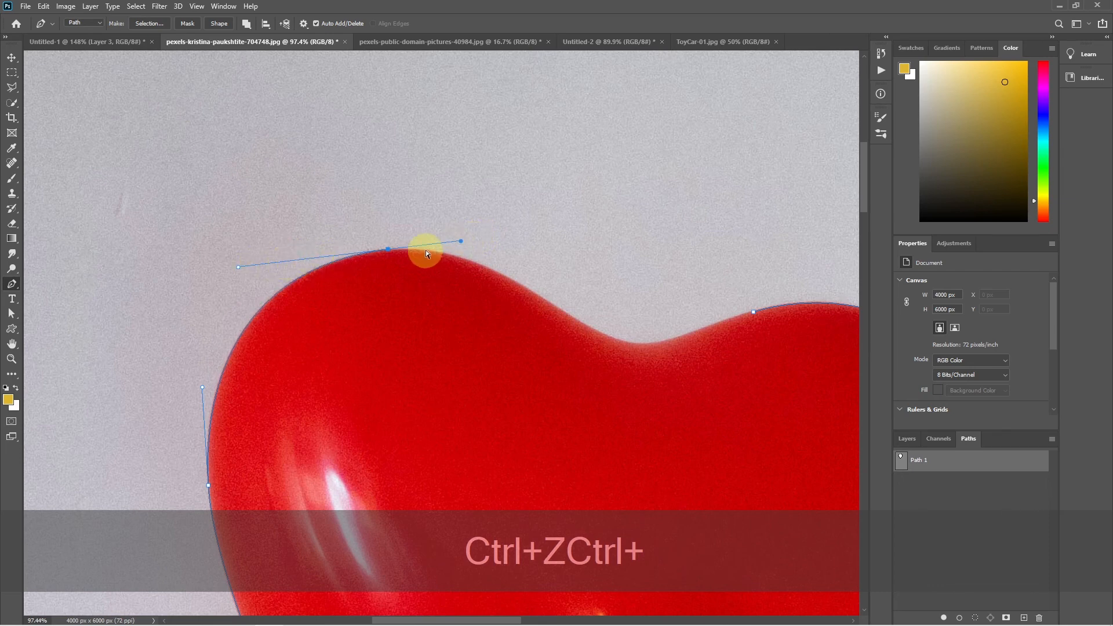
left_click_drag(462, 241, 438, 244)
Add a curved anchor on the left lobe's slope toward the dip and nudge it left and up onto the edge
left_click(587, 324)
left_click_drag(588, 325, 676, 385)
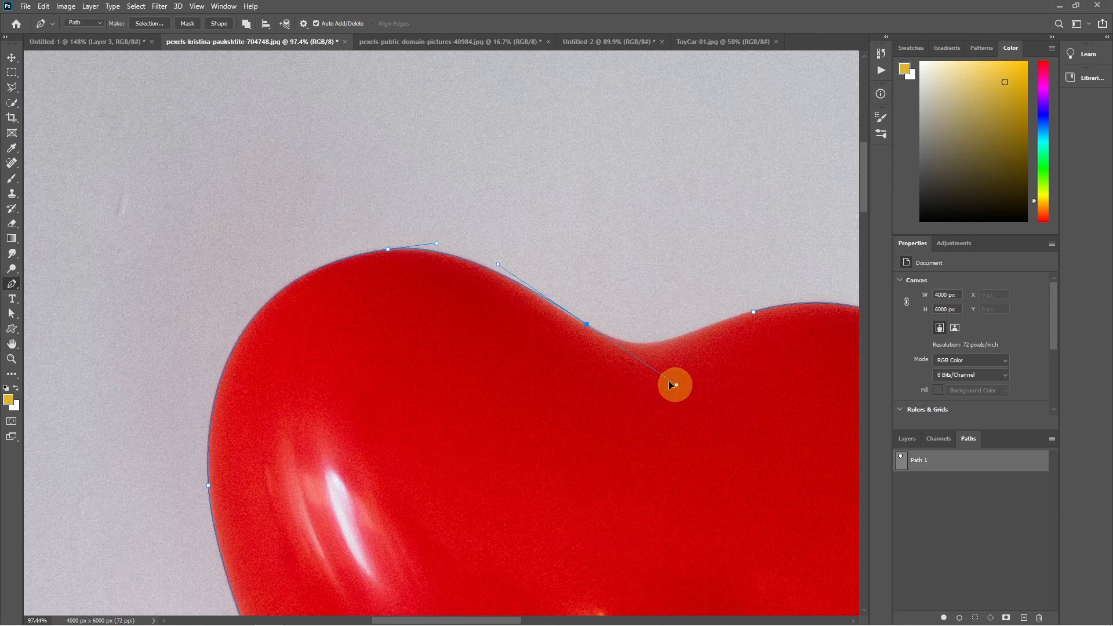
key("ctrl")
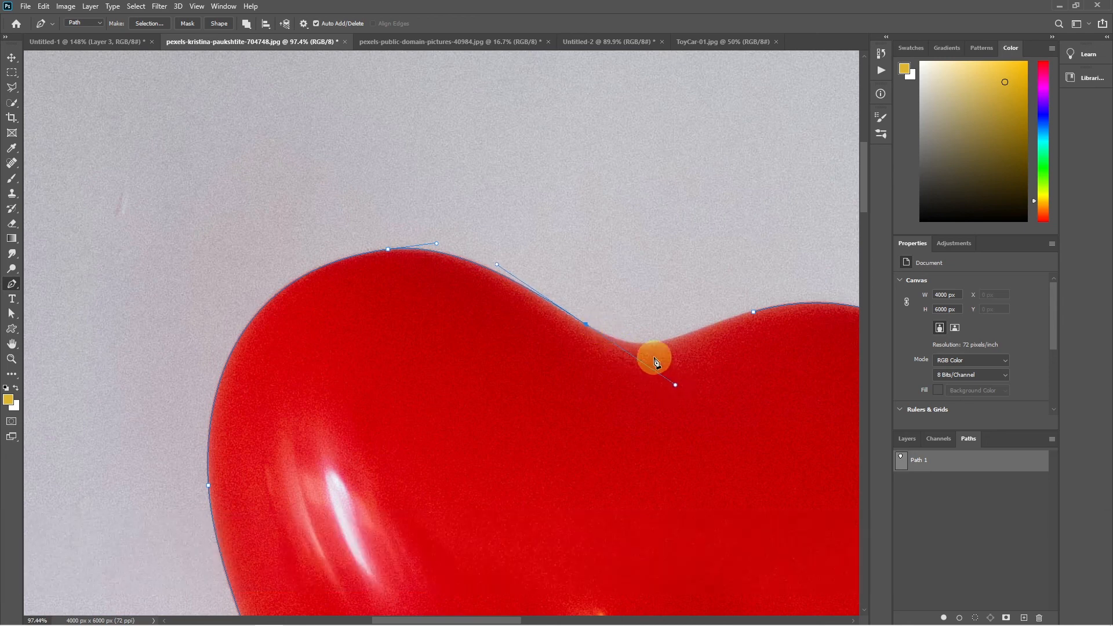
key("Left")
key("Left")
key("Left")
key("Left")
key("Left")
key("Left")
key("Left")
key("Left")
key("Up")
key("Up")
key("Up")
key("Left")
key("Left")
key("Left")
key("Left")
key("Left")
key("Left")
key("Up")
key("Up")
key("Up")
key("Up")
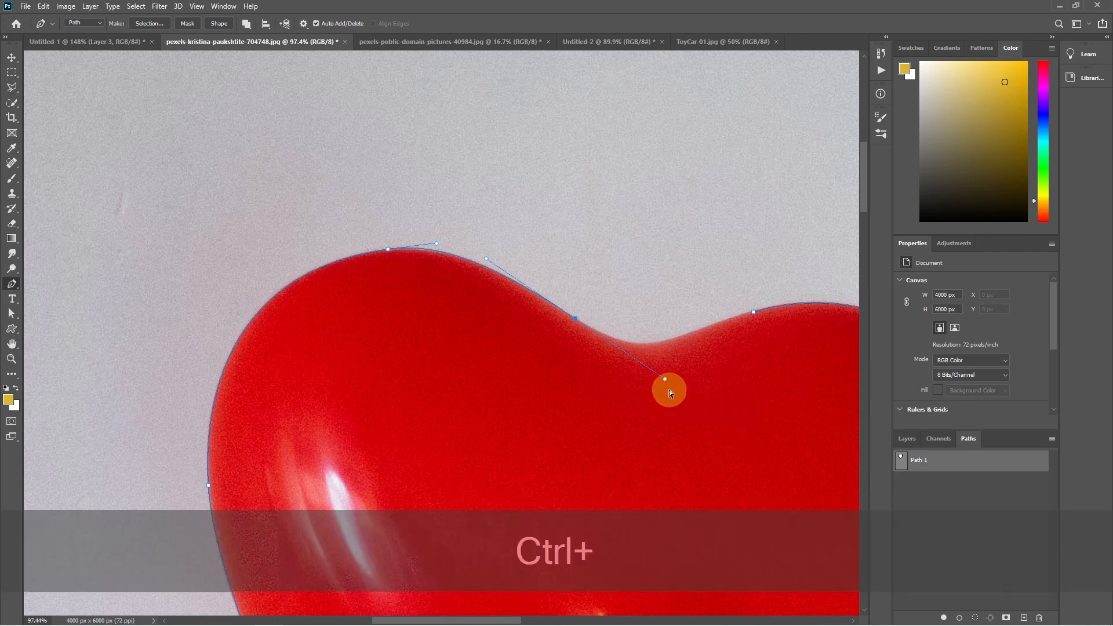
Shorten the slope anchor's lower handle and add a curved anchor just right of the heart's dip
left_click_drag(666, 381, 611, 343)
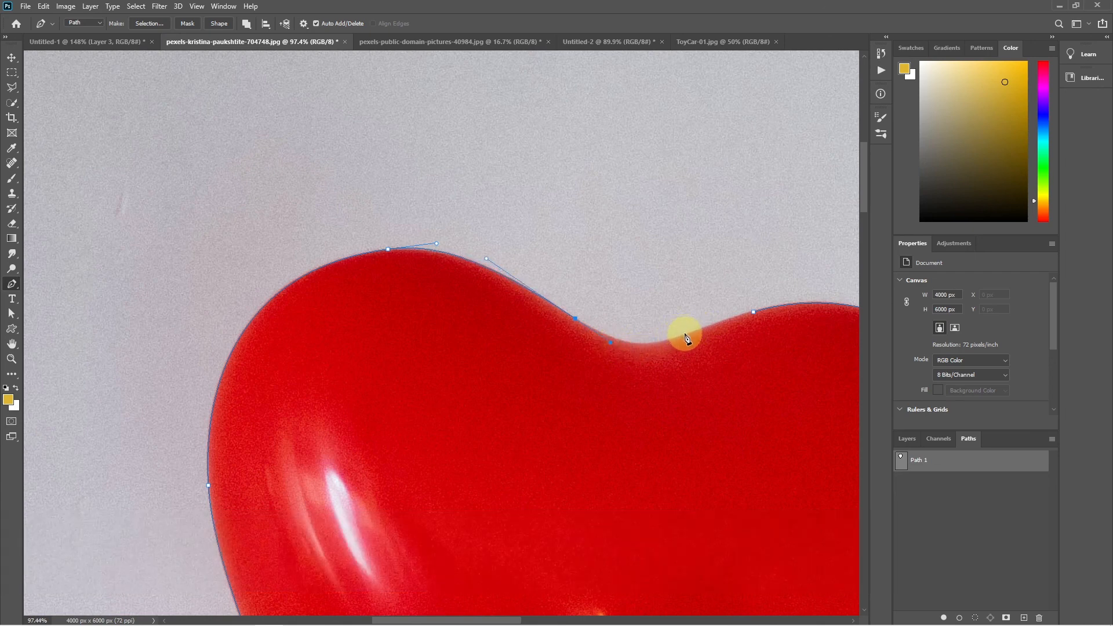
left_click_drag(685, 335, 727, 318)
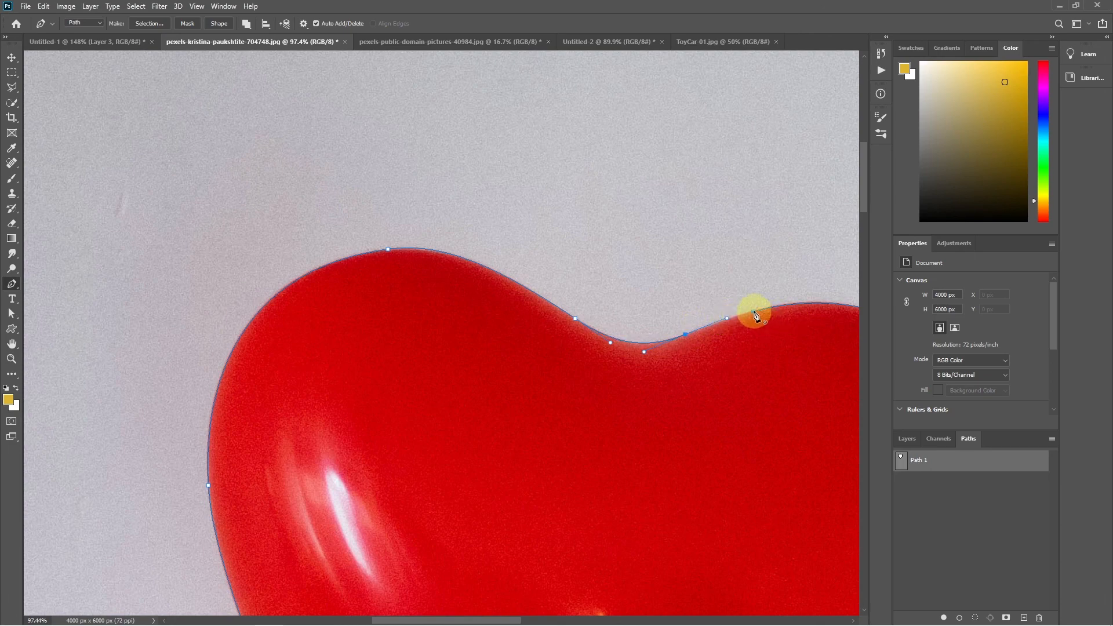
Make a new anti-aliased selection with a 0-pixel feather radius from the path around the top heart balloon
scroll(667, 409, "down", 3)
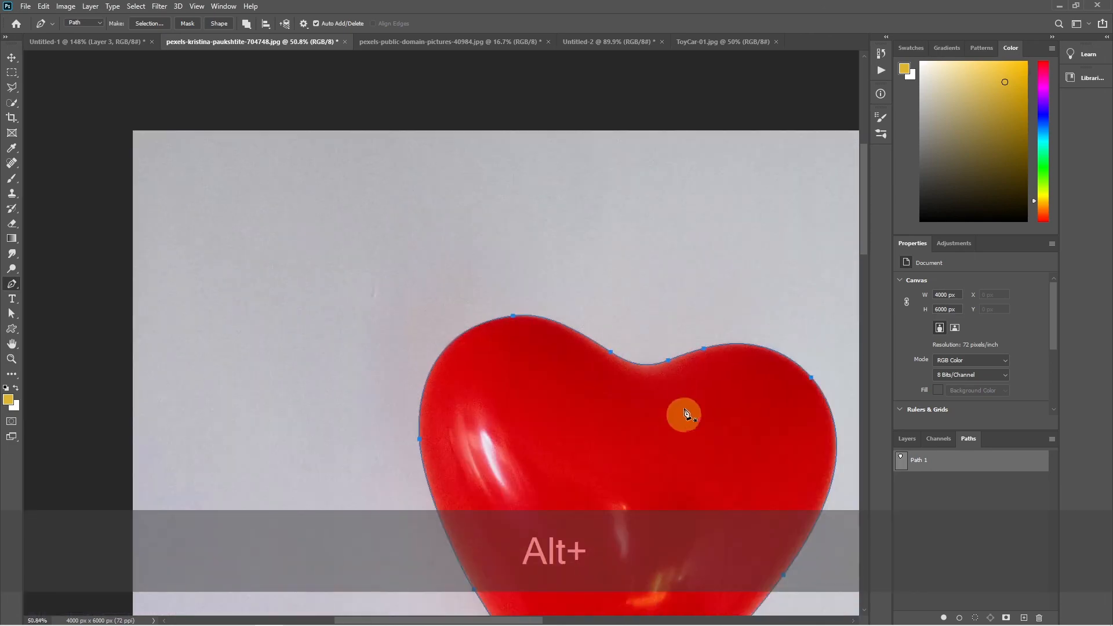
scroll(680, 412, "down", 2)
left_click_drag(719, 381, 861, 333)
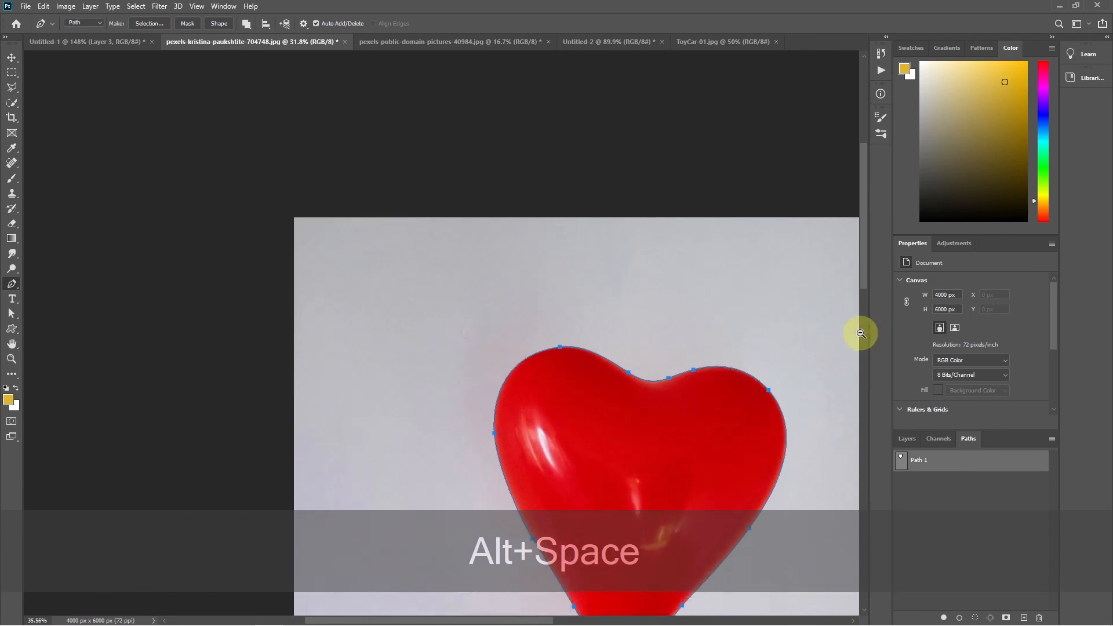
key("alt+space")
left_click(690, 132)
left_click_drag(782, 353, 609, 139)
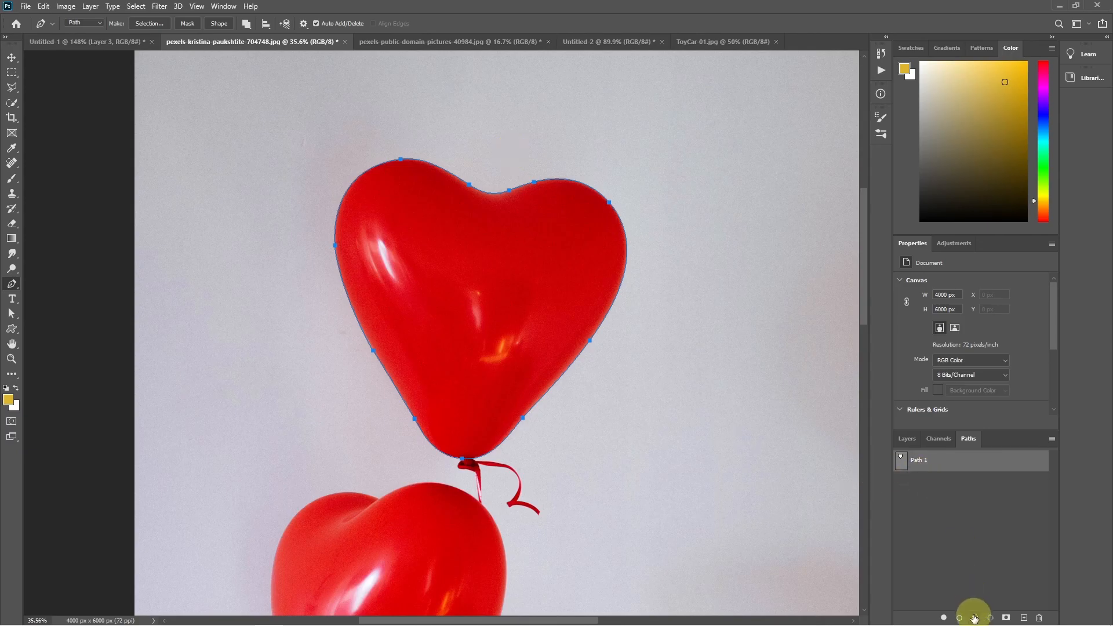
left_click(150, 24)
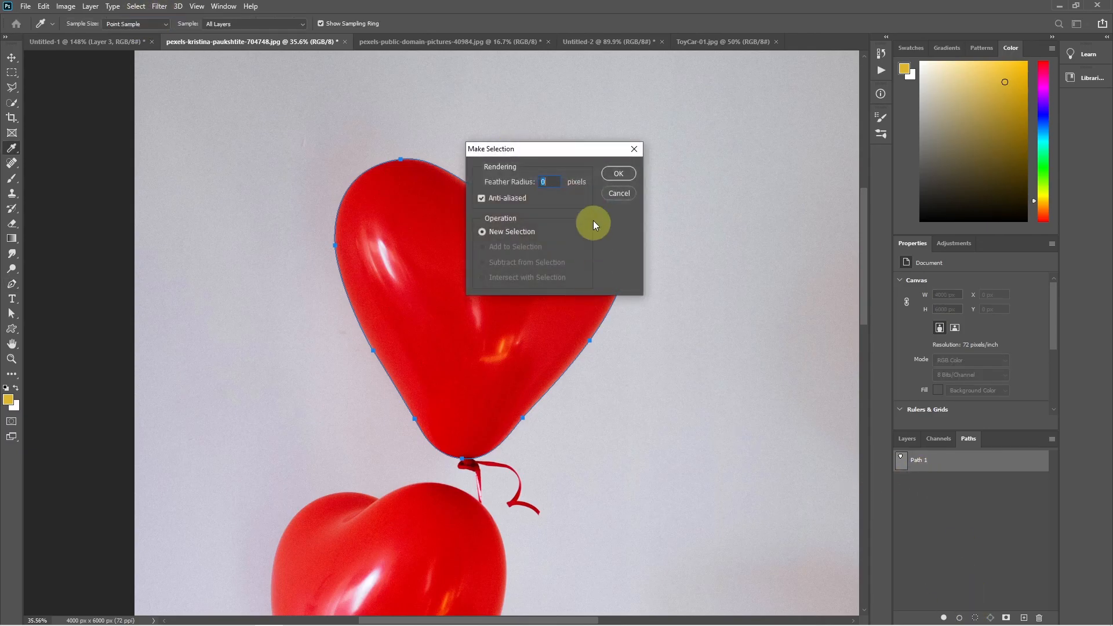
left_click(619, 174)
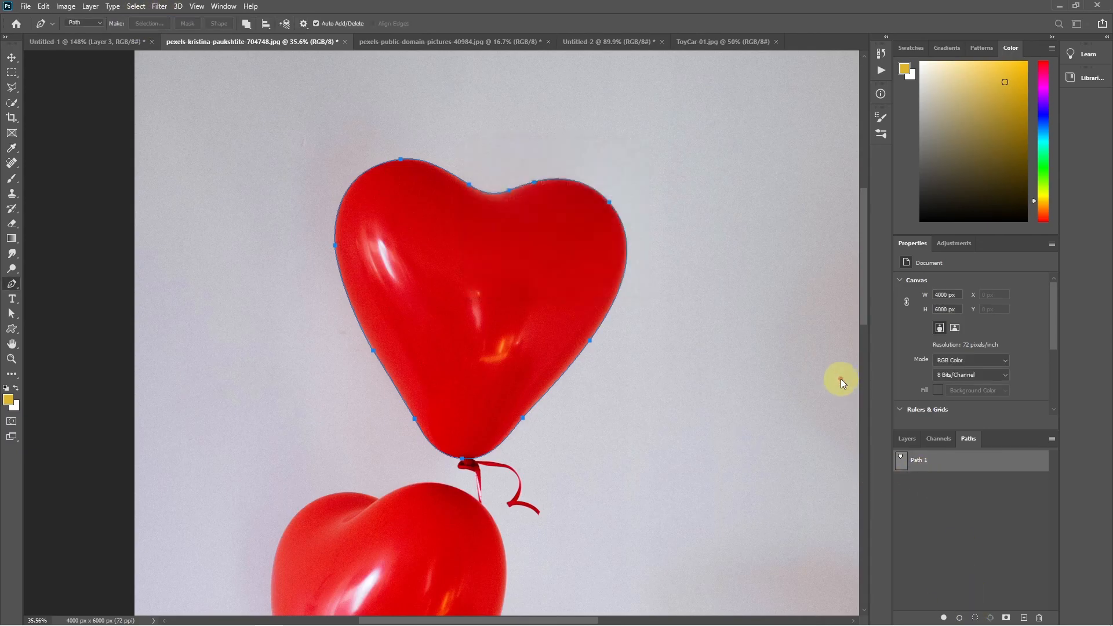
Add a Hue/Saturation adjustment layer limited to the selected balloon, set Hue to -78, and check the recoloured edges
left_click(915, 444)
left_click(992, 618)
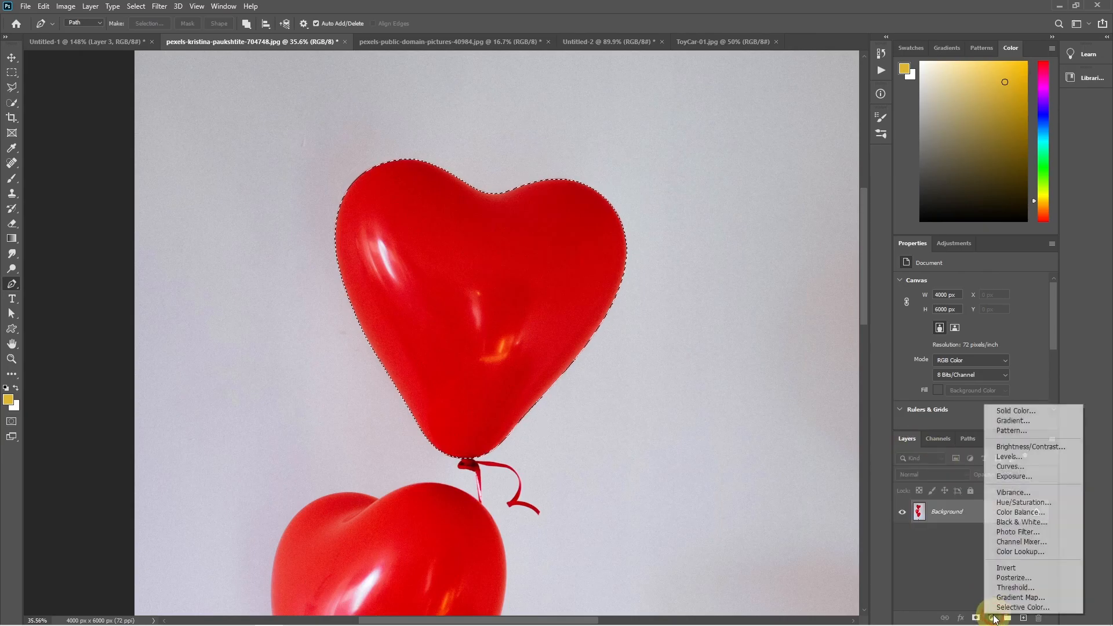
left_click(1024, 498)
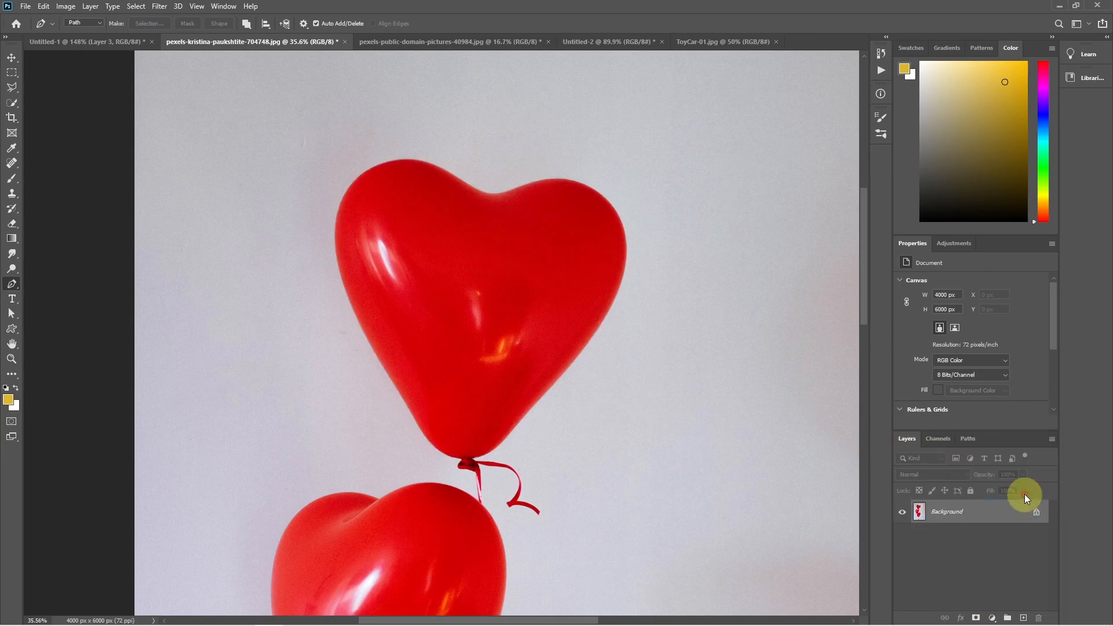
left_click_drag(980, 326, 929, 322)
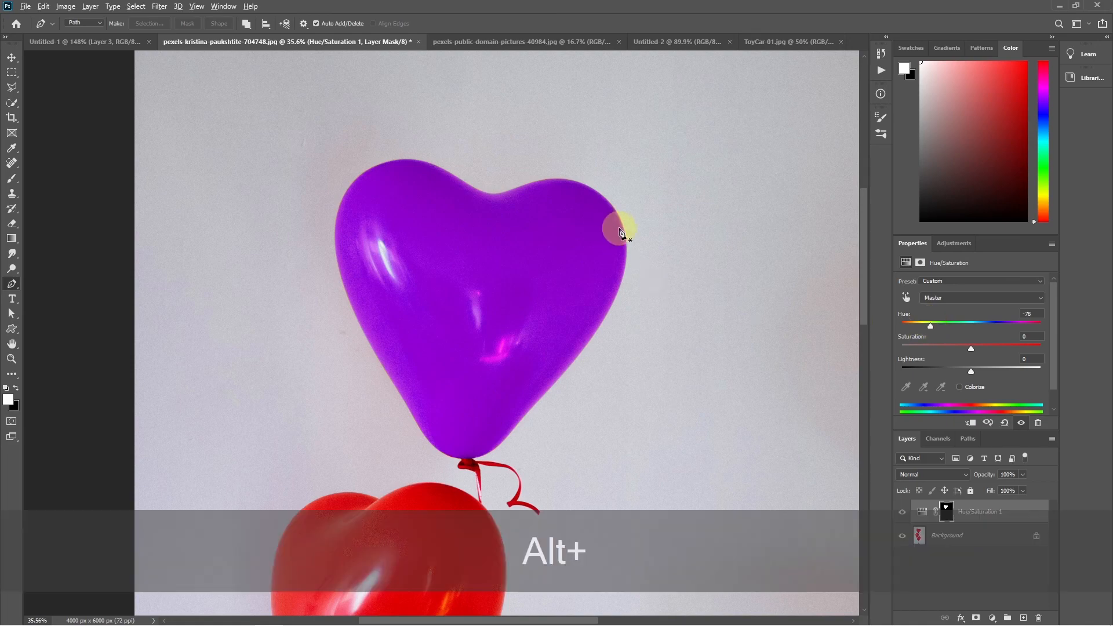
scroll(616, 229, "up", 3)
left_click_drag(479, 345, 513, 89)
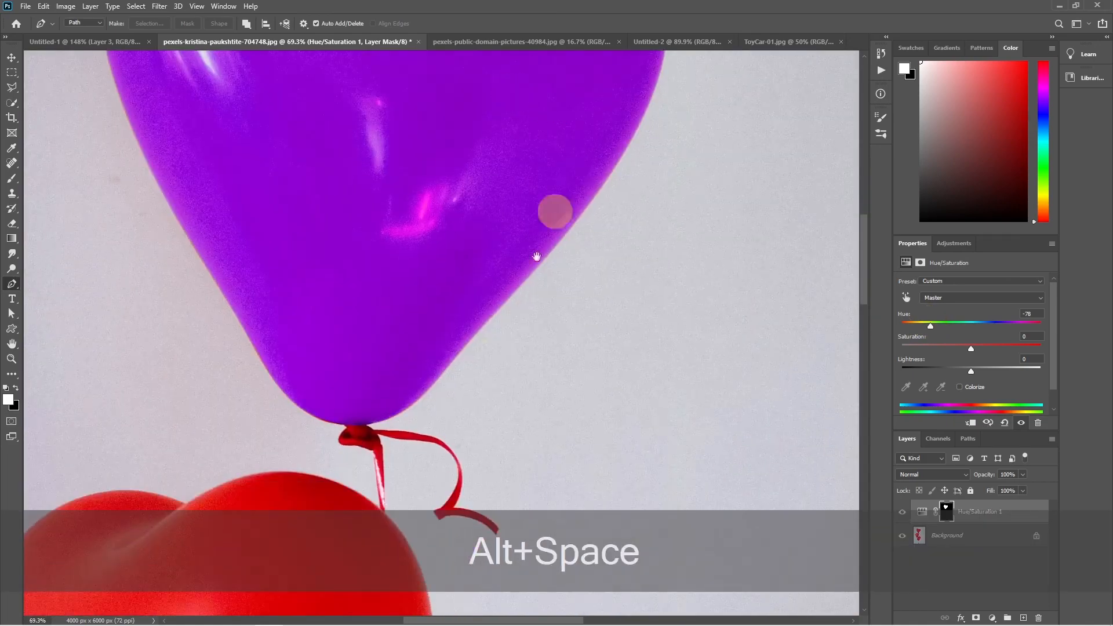
scroll(498, 361, "down", 2)
scroll(499, 365, "down", 2)
scroll(575, 373, "up", 1)
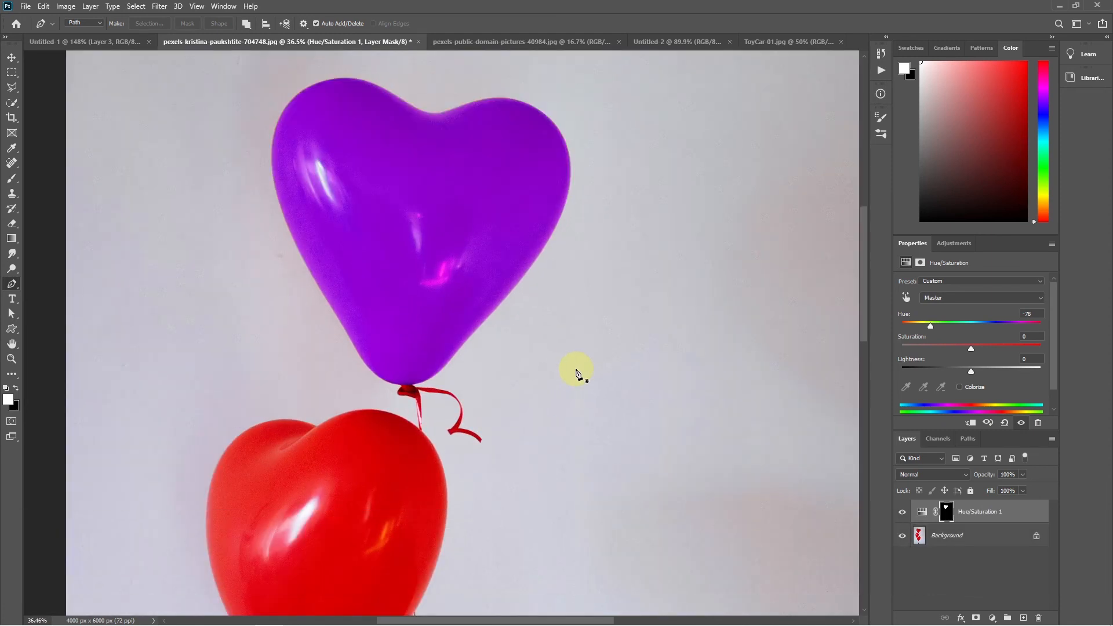
Look through the open parrot photo and Untitled-2 documents, finishing on ToyCar-01.jpg
left_click(472, 43)
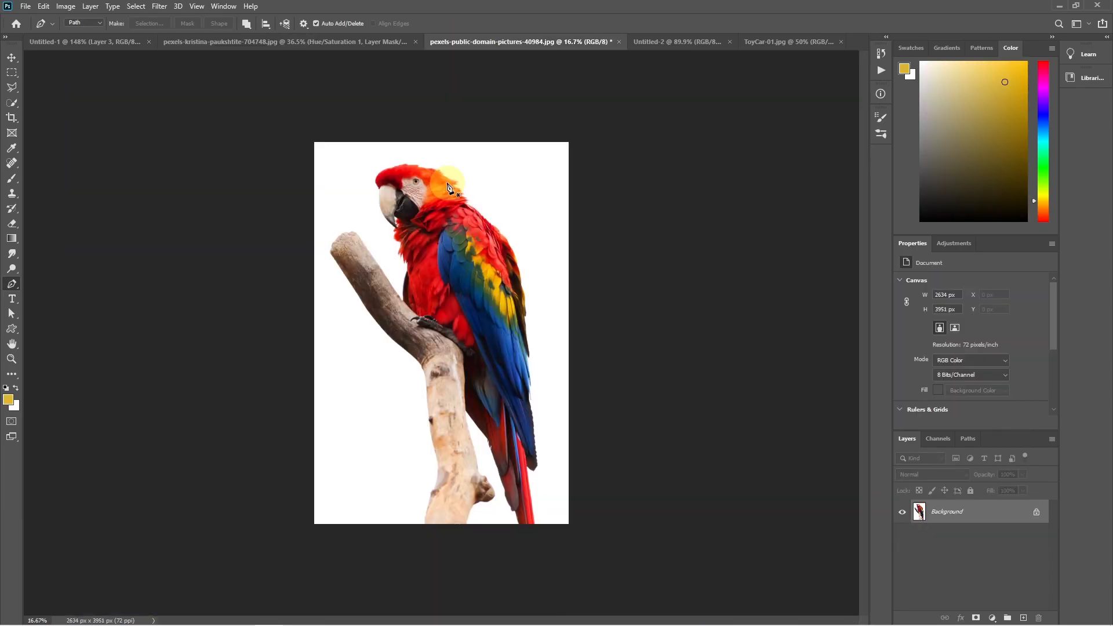
left_click(669, 42)
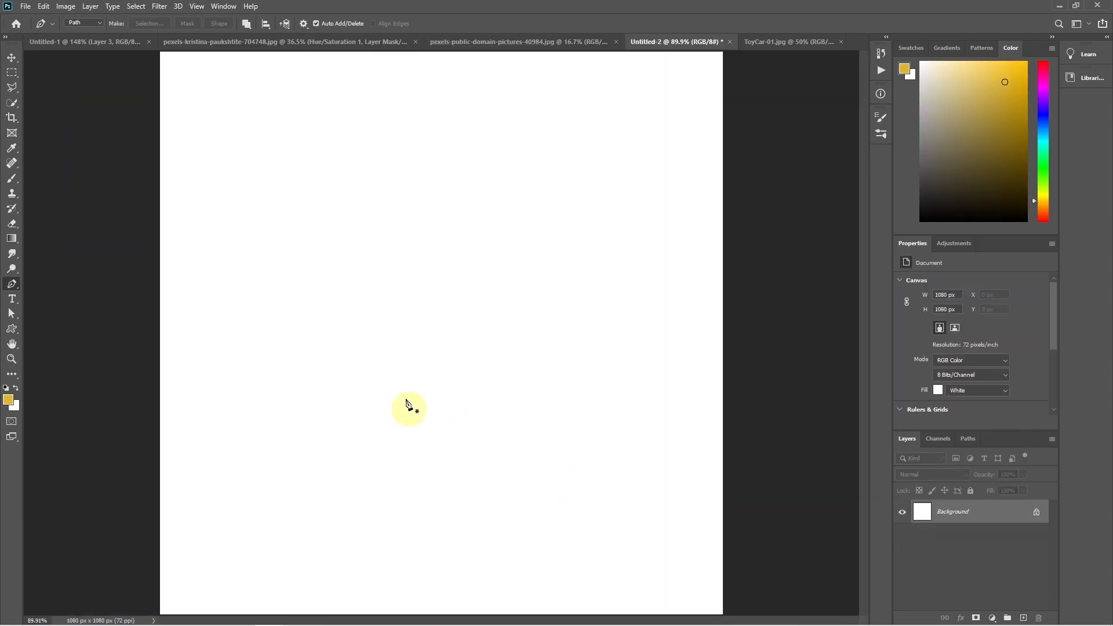
left_click(774, 42)
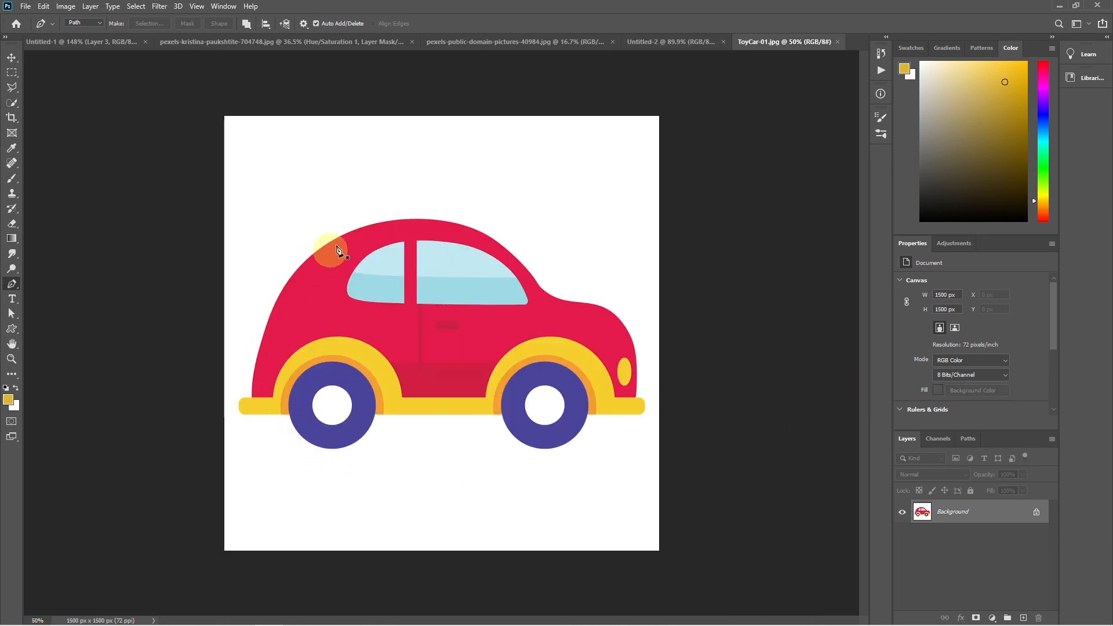